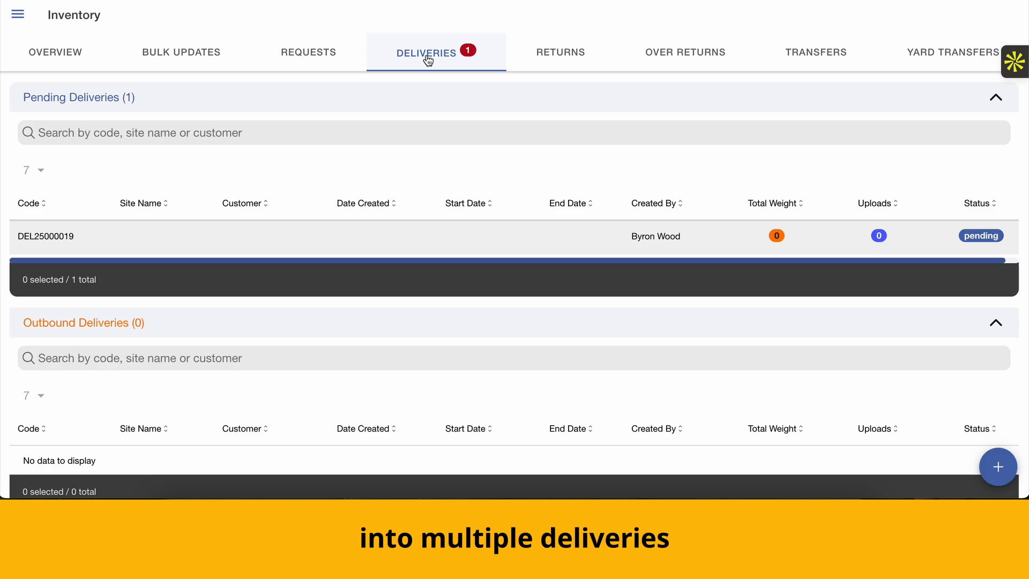
# Step: Create a new delivery and assign it to the site JOB Site
pyautogui.click(997, 468)
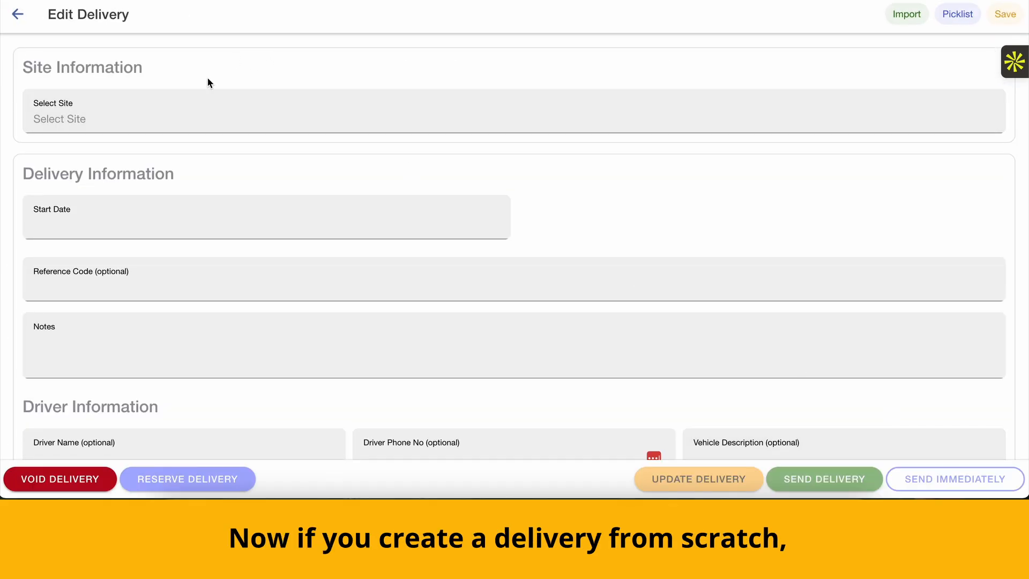
pyautogui.click(184, 122)
pyautogui.click(516, 178)
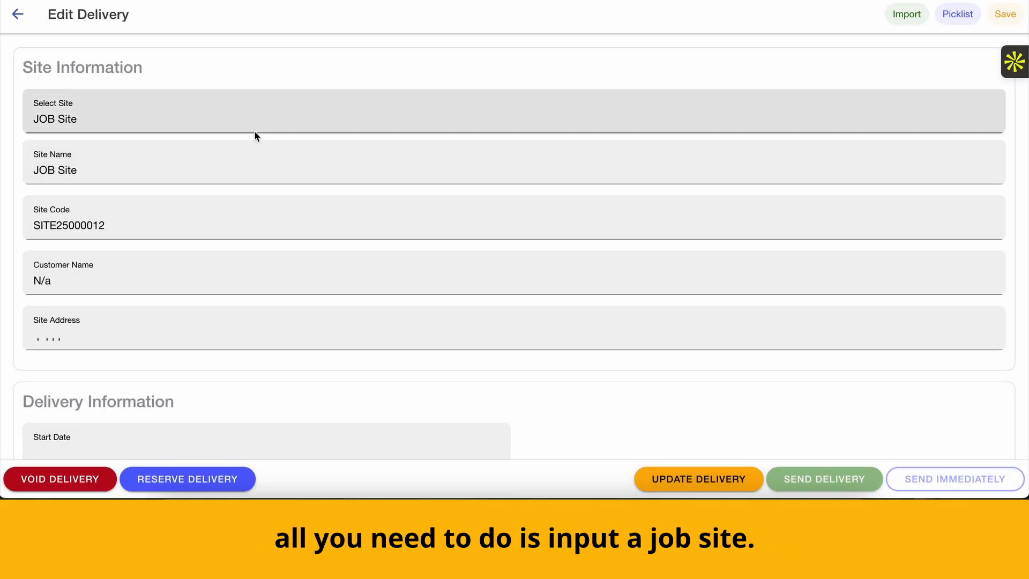
# Step: Set the delivery's start date to 2025-07-19
pyautogui.scroll(-5, 254, 136)
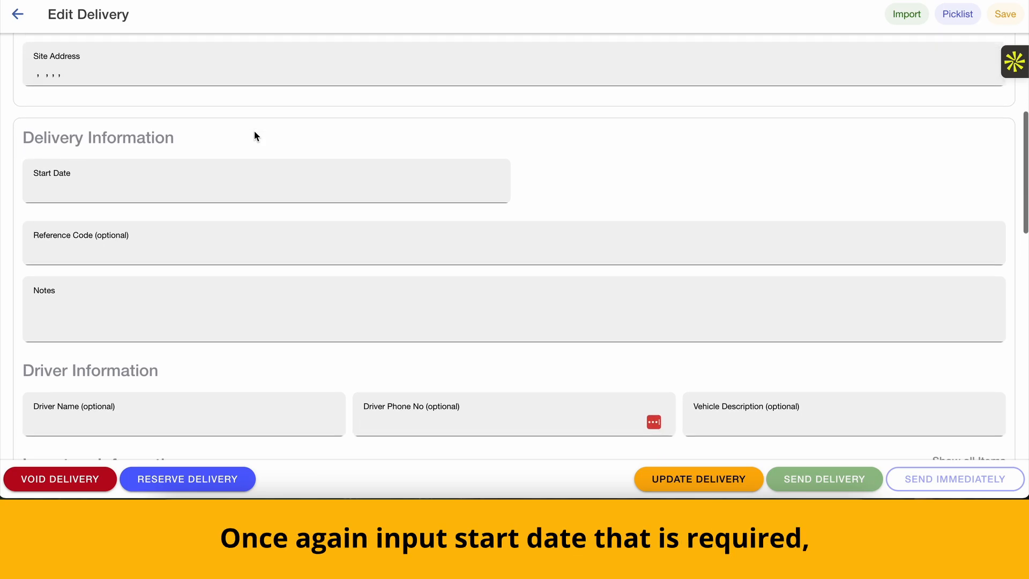
pyautogui.click(201, 184)
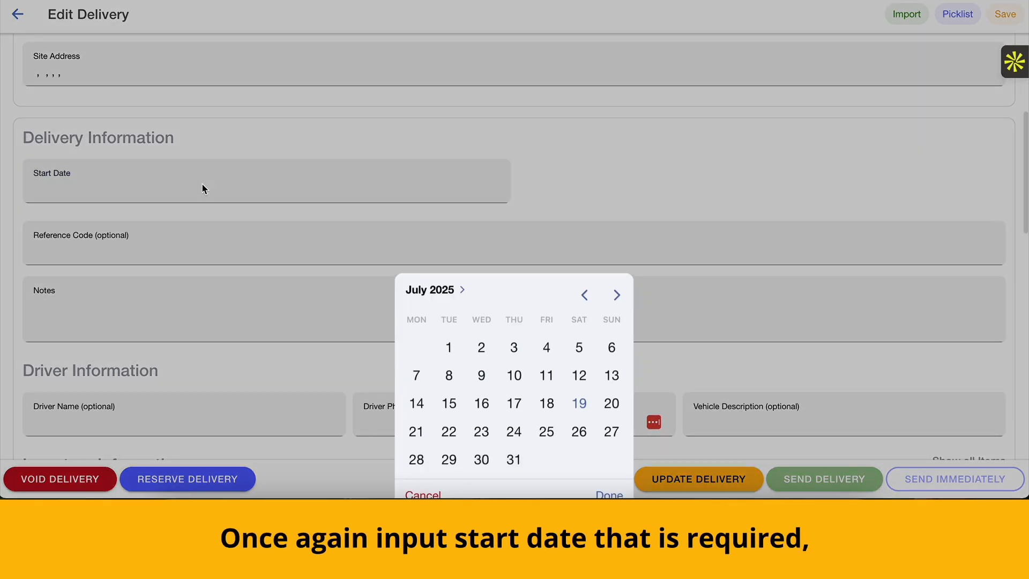
pyautogui.click(579, 259)
pyautogui.click(617, 351)
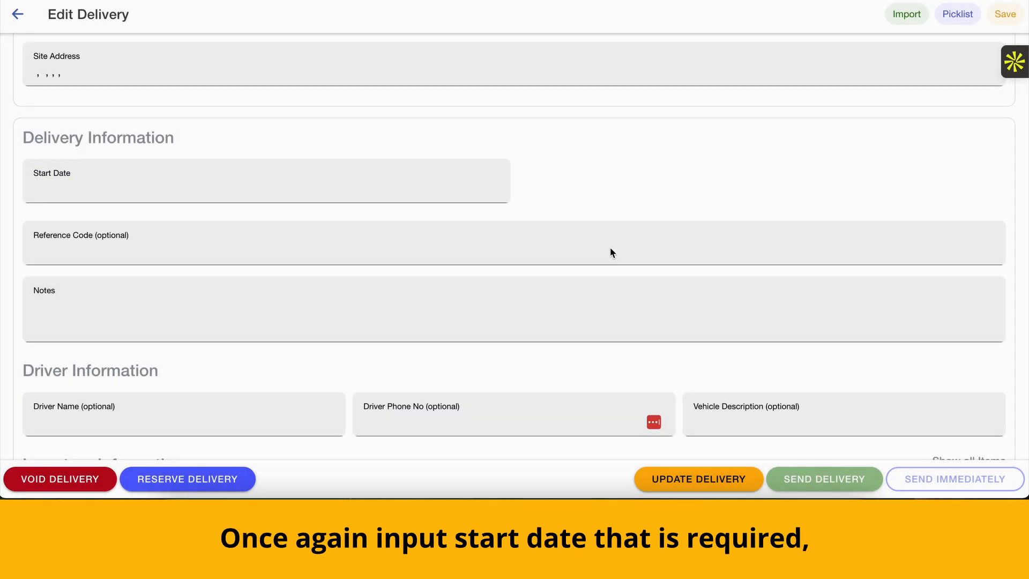
# Step: Examine the optional delivery and driver fields and the order, delivered, outstanding and delivery quantity columns of the inventory table
pyautogui.scroll(-1, 513, 163)
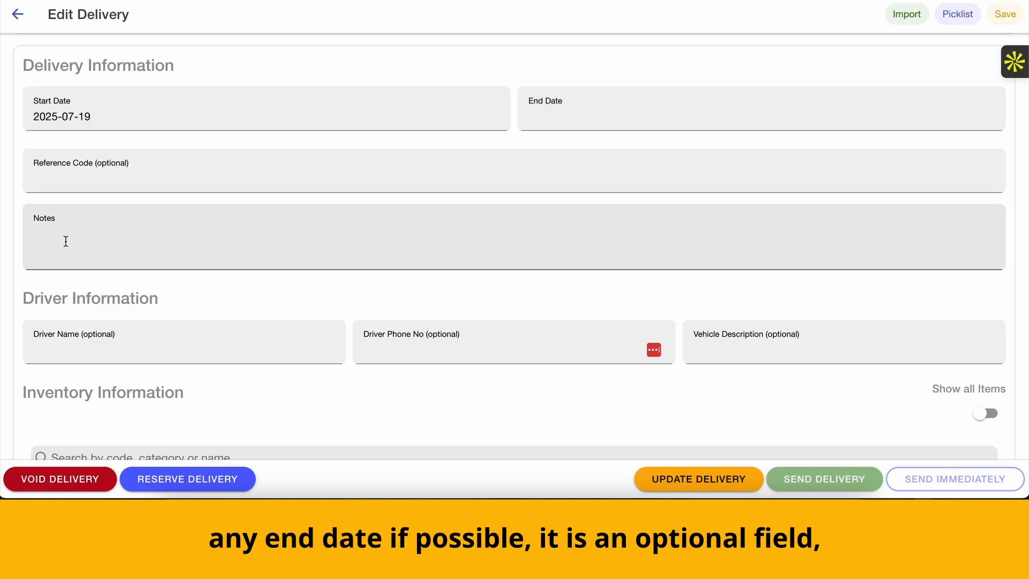
pyautogui.scroll(-1, 41, 251)
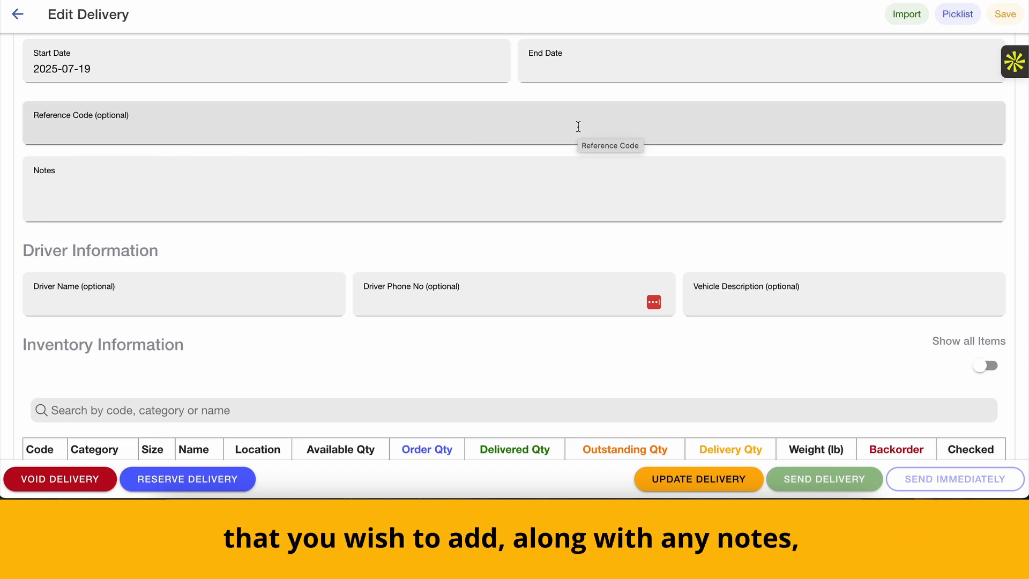
pyautogui.scroll(-2, 578, 127)
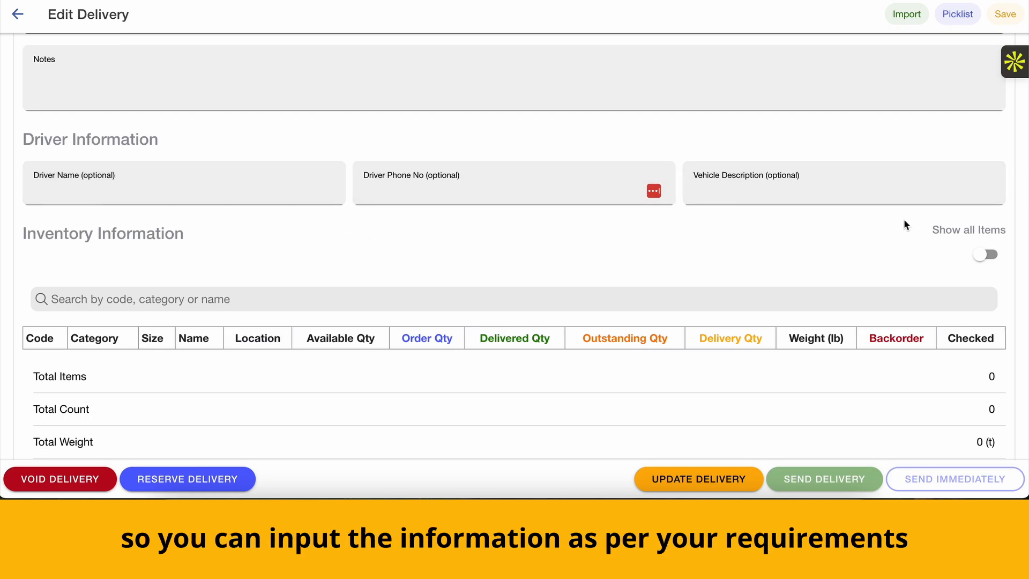
pyautogui.scroll(-3, 554, 249)
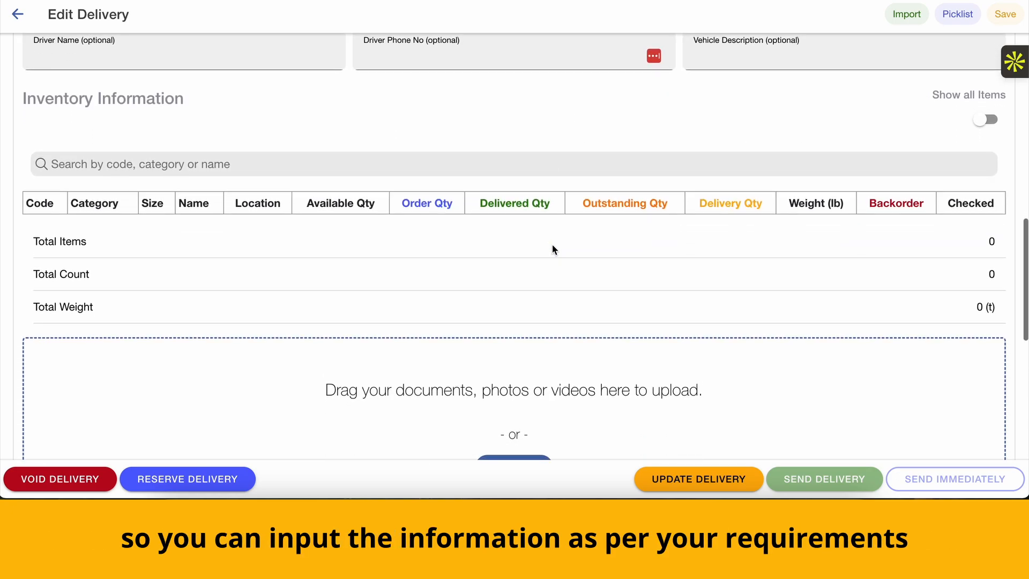
pyautogui.scroll(1, 553, 250)
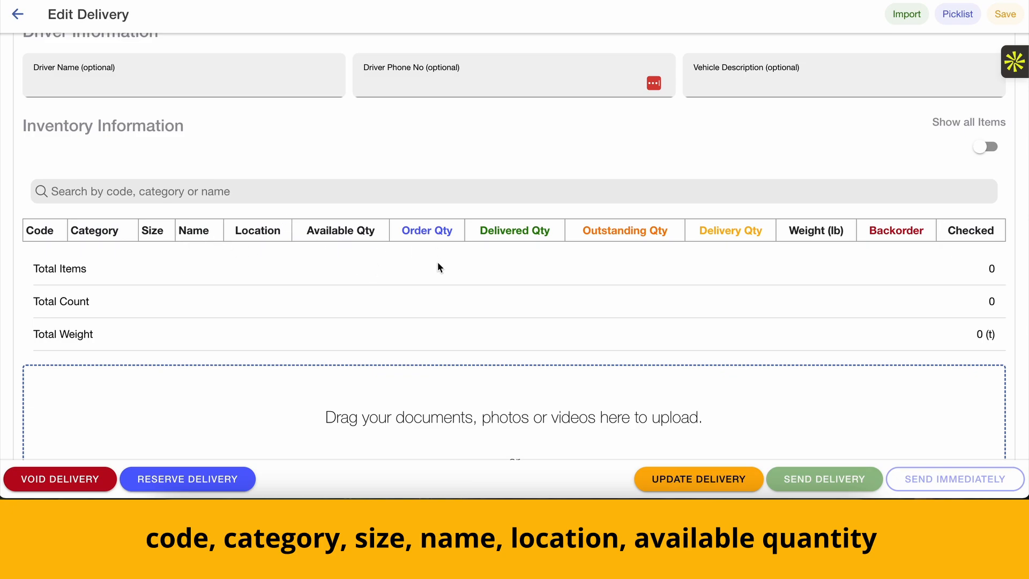
pyautogui.moveTo(403, 229); pyautogui.dragTo(669, 232)
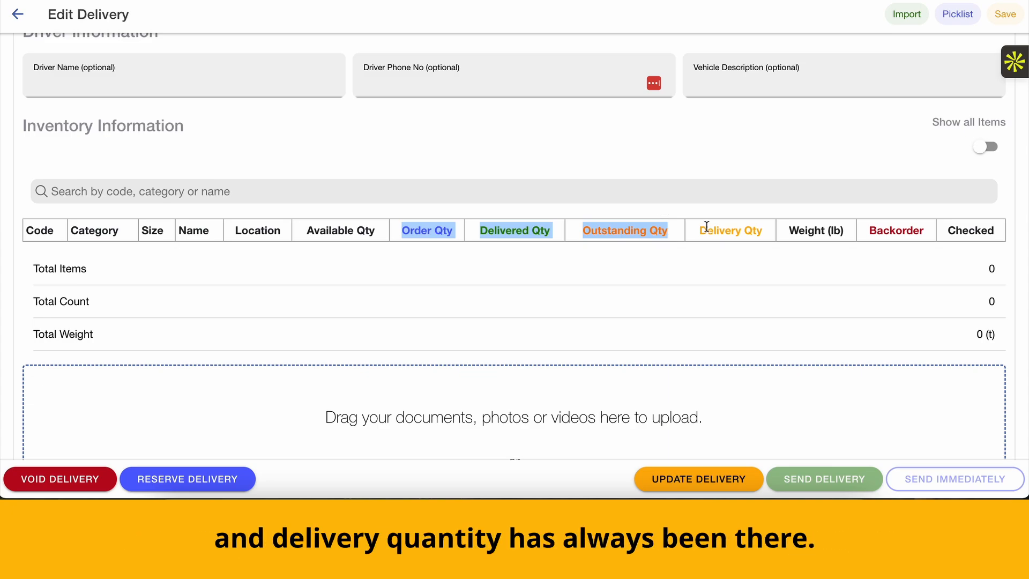
pyautogui.moveTo(706, 230); pyautogui.dragTo(765, 232)
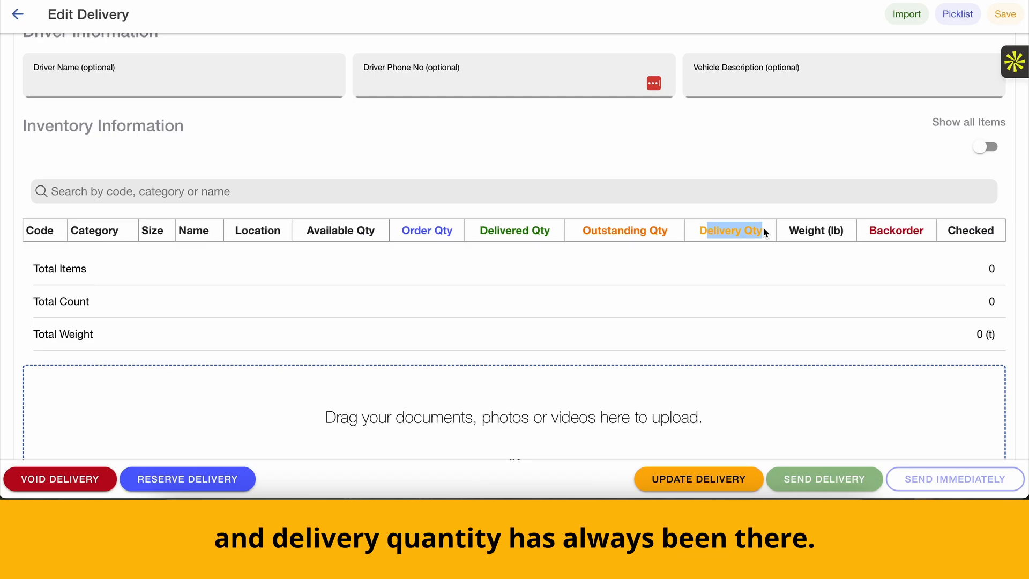
# Step: Show all available yard items in the delivery's inventory table and look through their available quantities
pyautogui.click(985, 146)
pyautogui.scroll(-2, 708, 220)
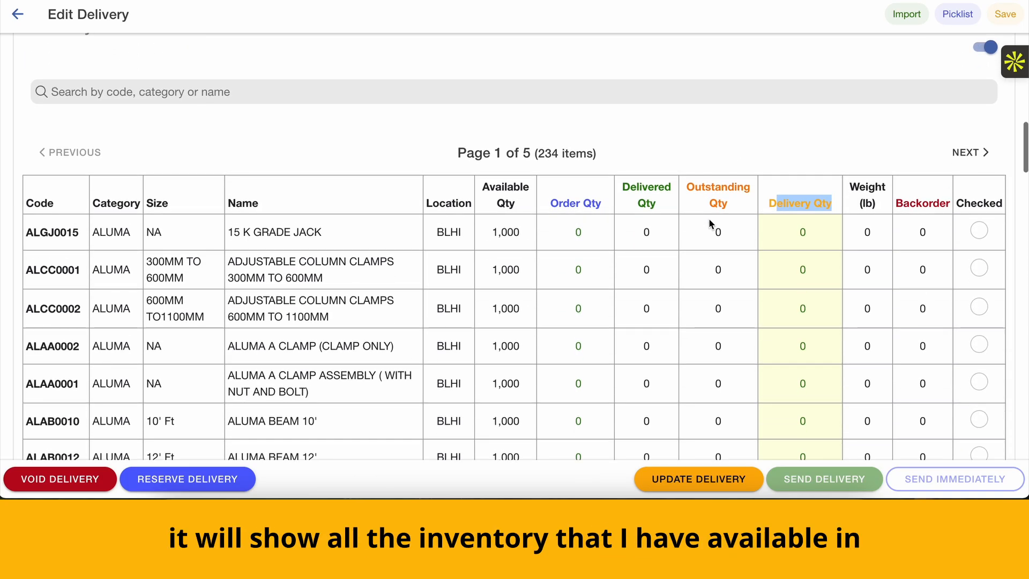
pyautogui.scroll(-4, 709, 220)
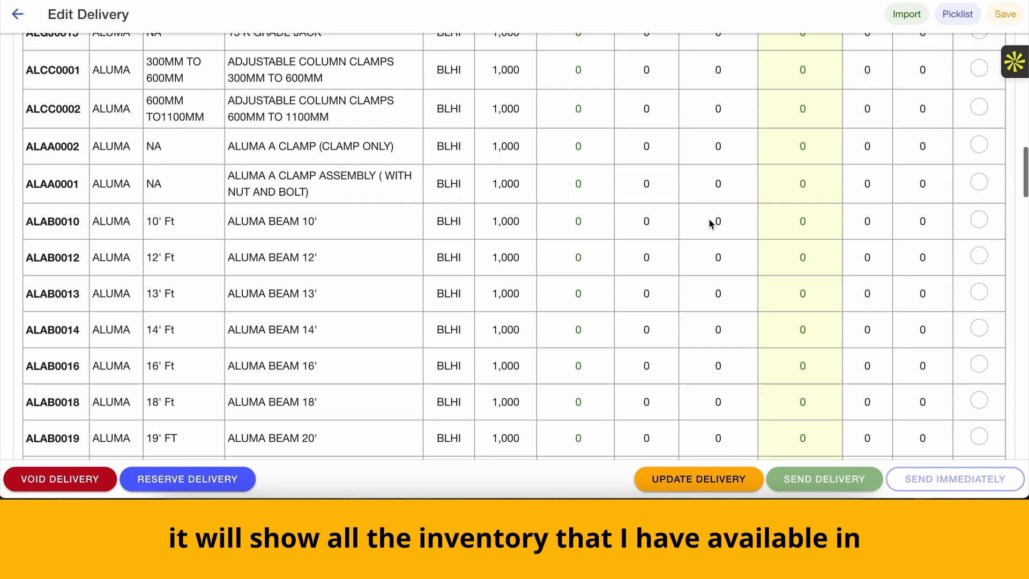
pyautogui.scroll(1, 708, 217)
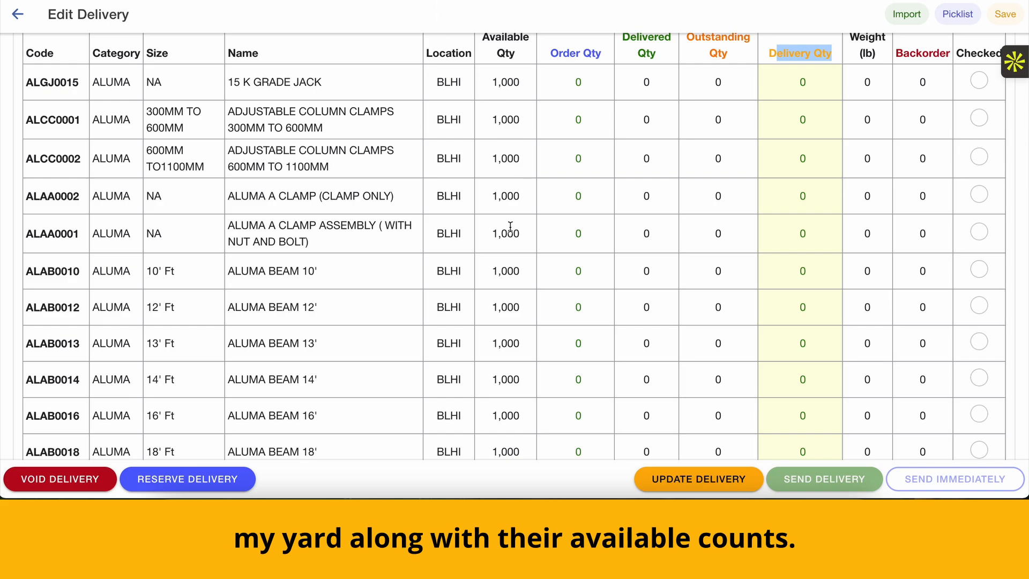
pyautogui.scroll(2, 510, 226)
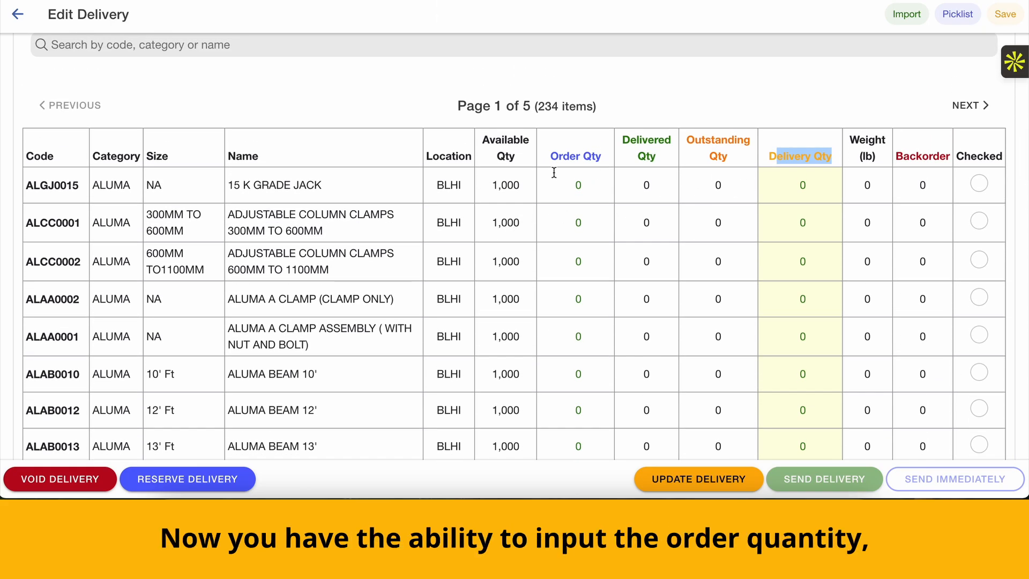
# Step: Set the order quantity to 1000 for the 15 K Grade Jack and both sizes of Adjustable Column Clamps
pyautogui.click(571, 184)
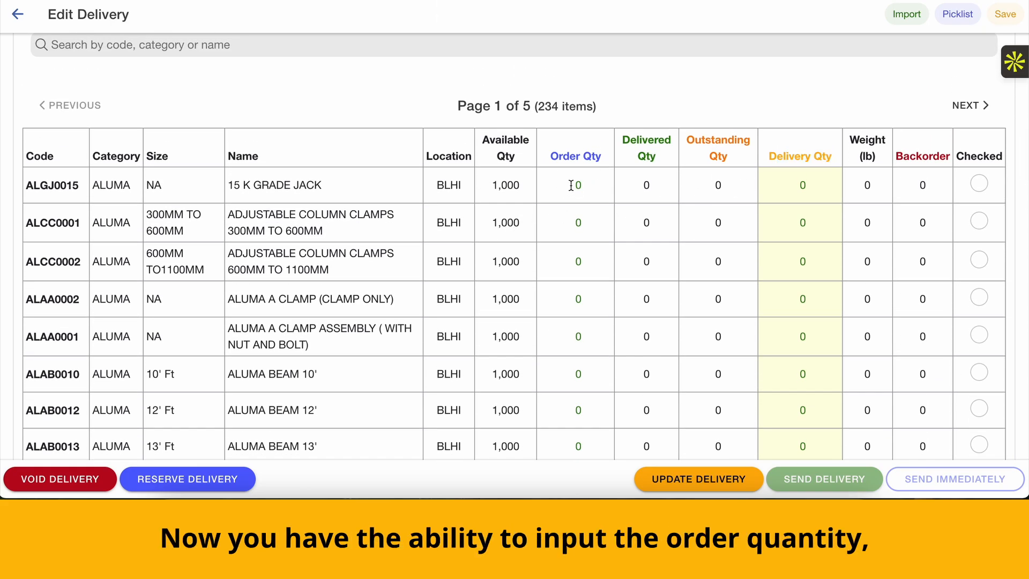
pyautogui.write('1000')
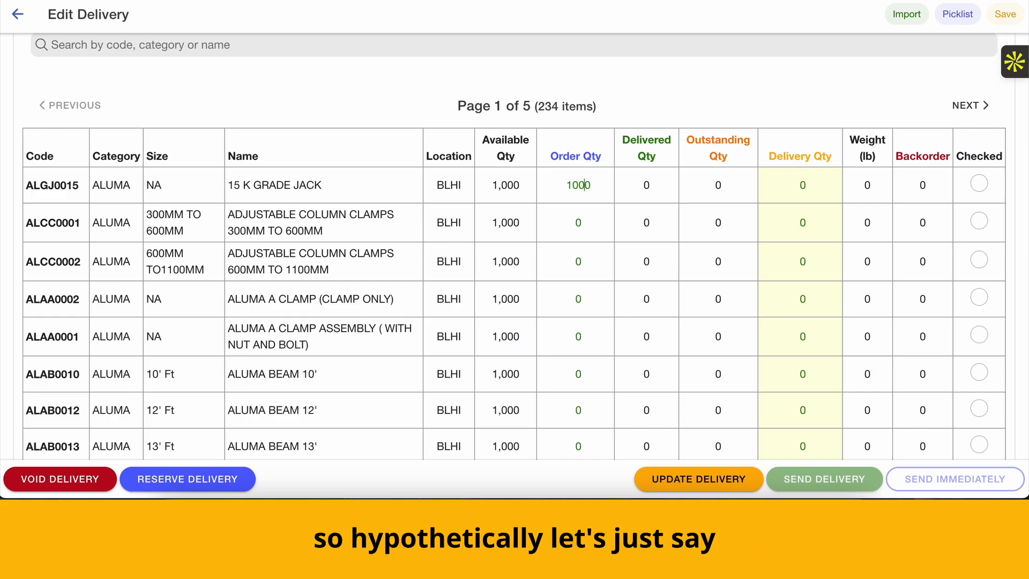
pyautogui.press('Return')
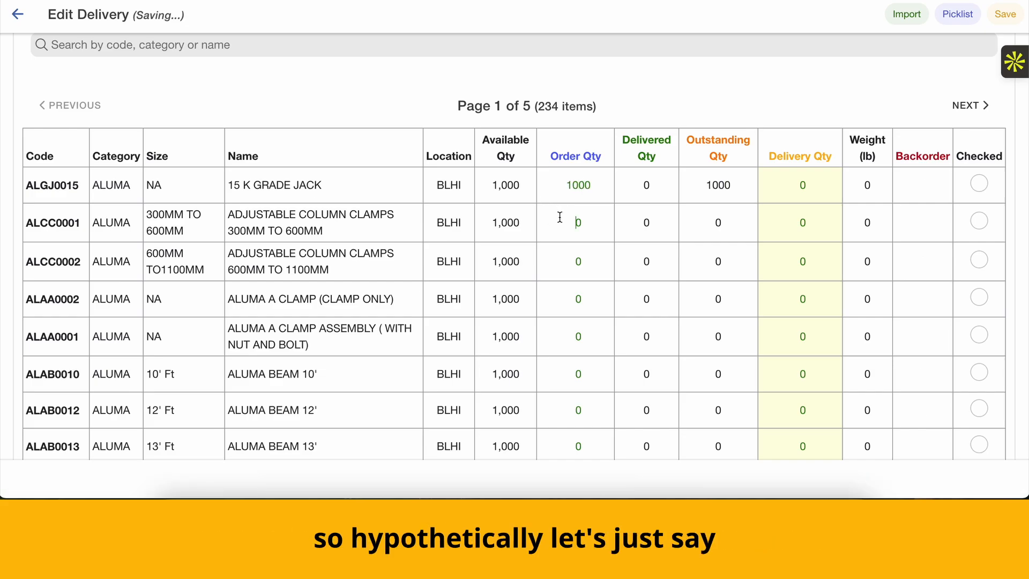
pyautogui.click(559, 217)
pyautogui.write('1000')
pyautogui.click(568, 258)
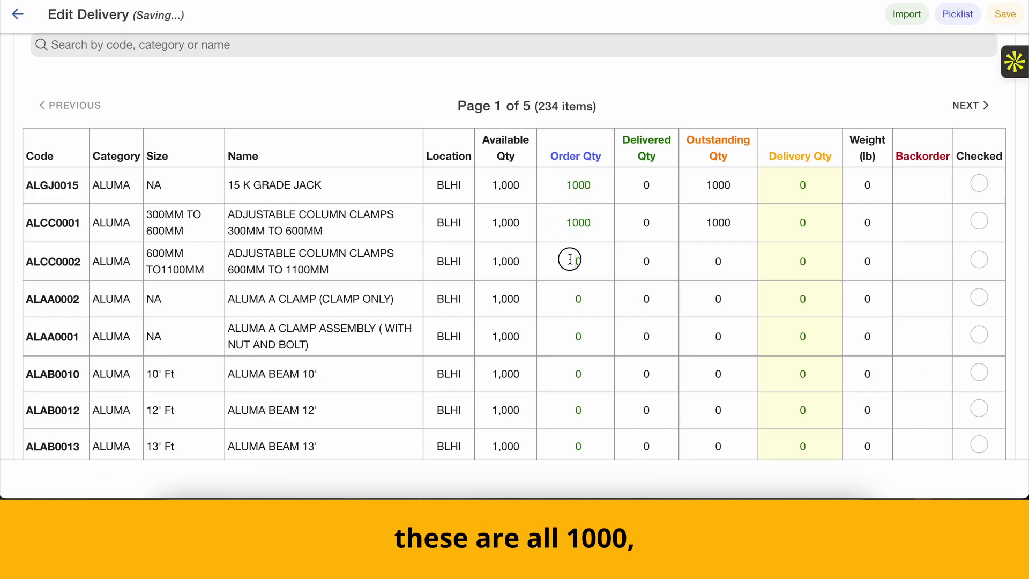
pyautogui.write('1000')
pyautogui.press('Return')
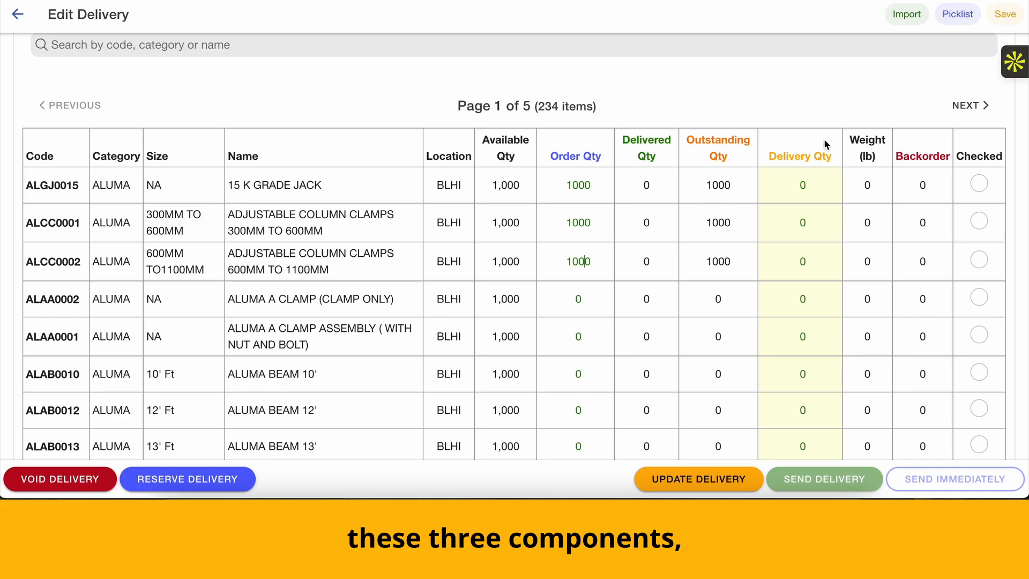
# Step: Hide the items that are not ordered so the inventory table lists only the three ordered components
pyautogui.scroll(1, 825, 147)
pyautogui.click(986, 59)
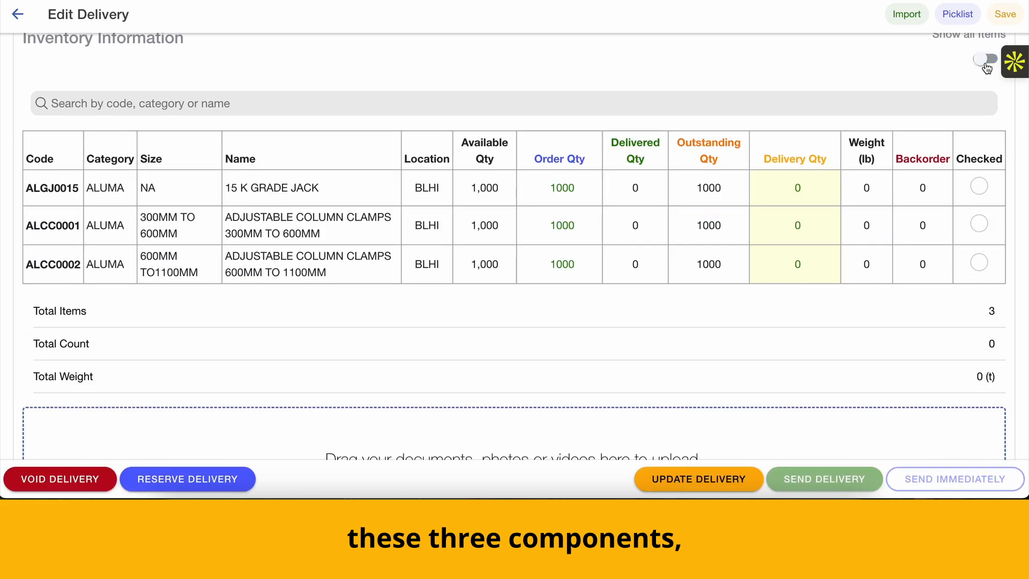
pyautogui.scroll(1, 591, 241)
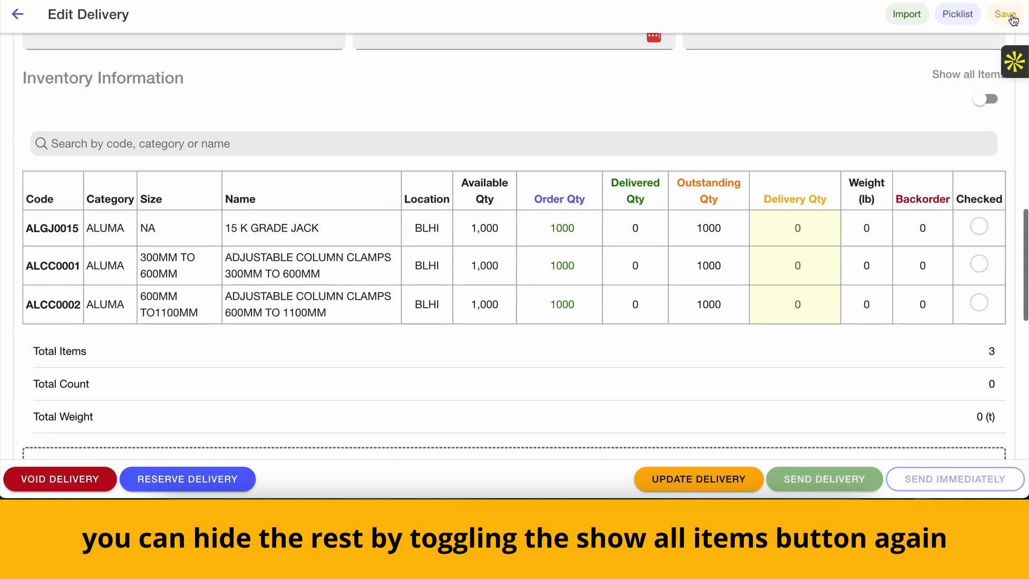
pyautogui.scroll(-1, 748, 147)
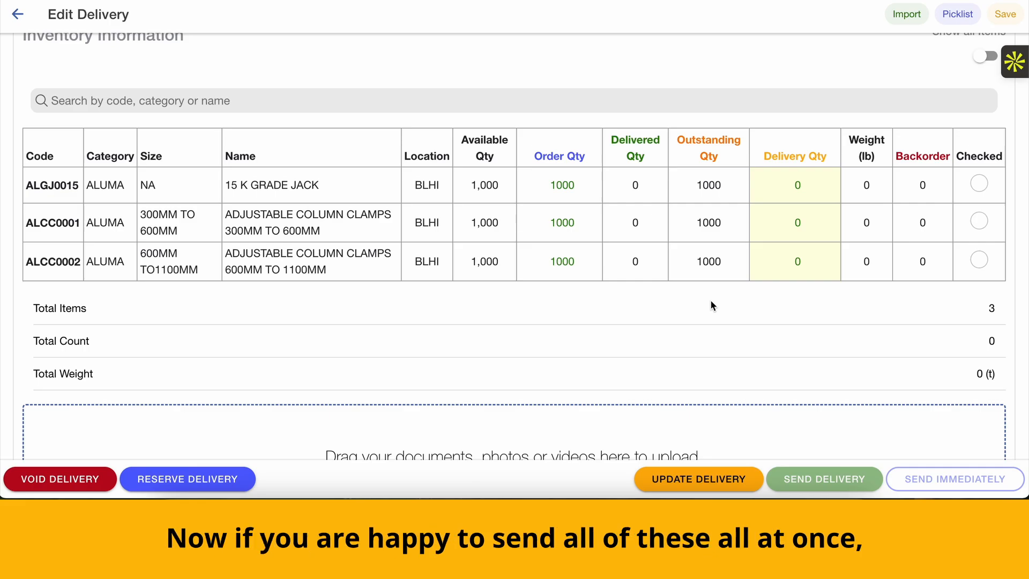
# Step: Set the delivery quantity of all three ordered items to 1000
pyautogui.click(792, 190)
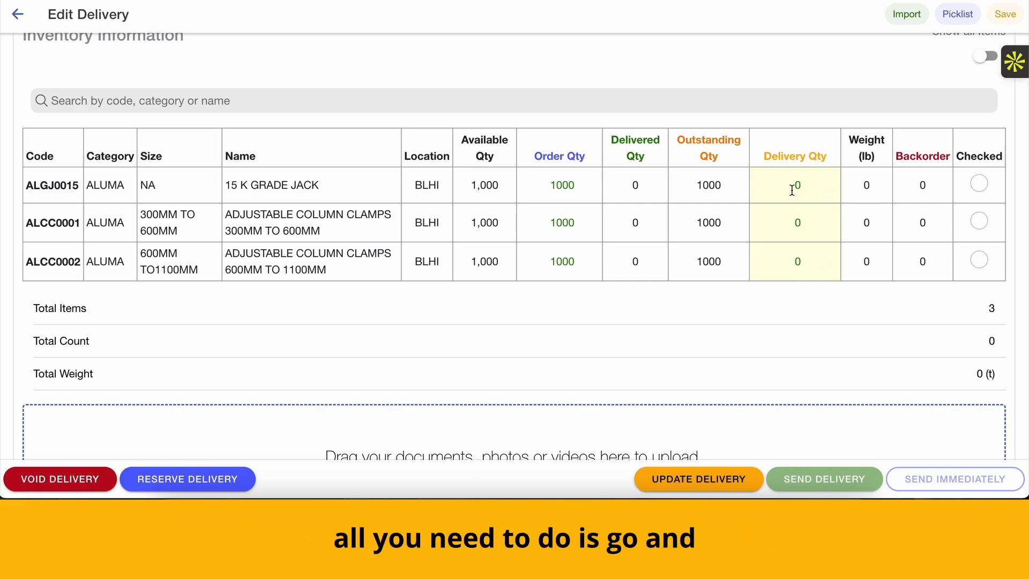
pyautogui.write('1000')
pyautogui.click(778, 212)
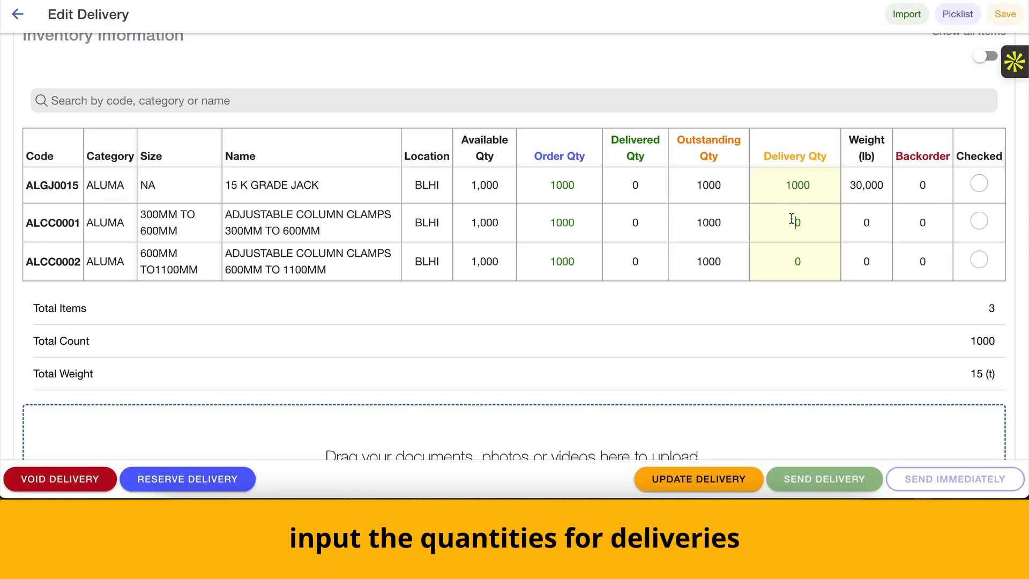
pyautogui.write('1000')
pyautogui.click(796, 264)
pyautogui.write('100')
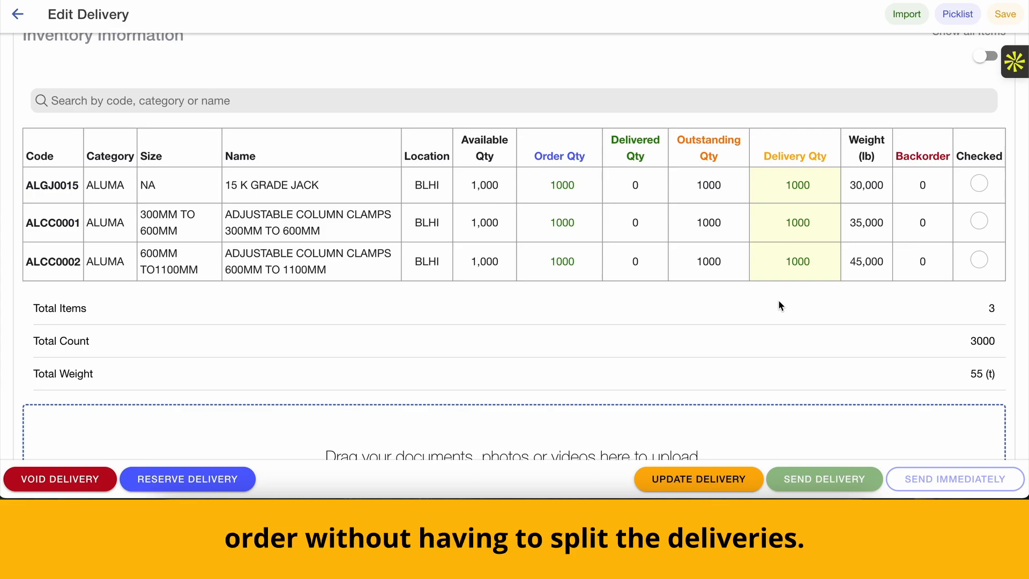
pyautogui.scroll(-1, 780, 305)
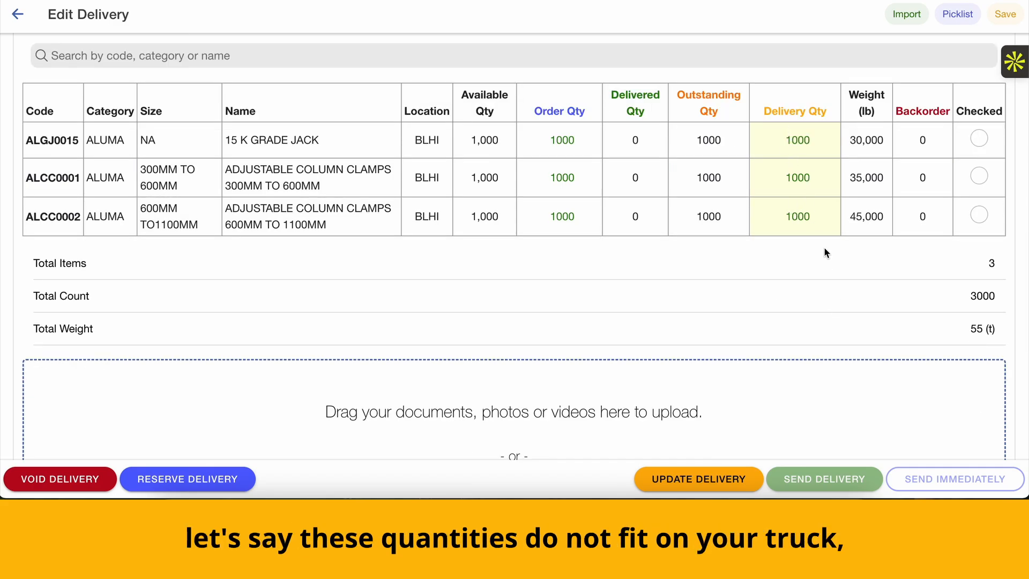
# Step: Reduce the delivery quantity of each of the three ordered items to 500 to split the delivery
pyautogui.moveTo(798, 140); pyautogui.dragTo(736, 143)
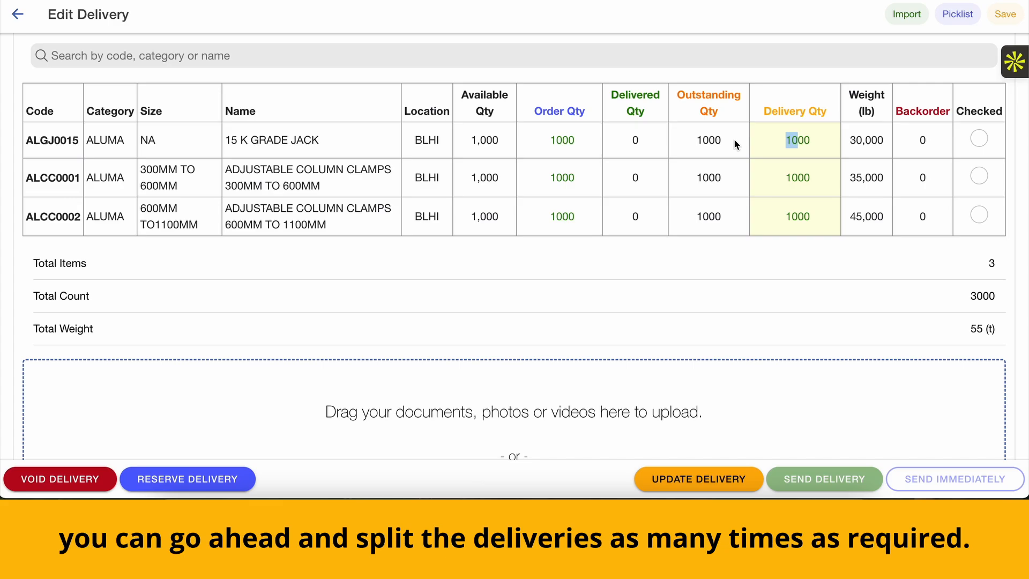
pyautogui.write('5')
pyautogui.moveTo(786, 177); pyautogui.dragTo(796, 182)
pyautogui.write('5')
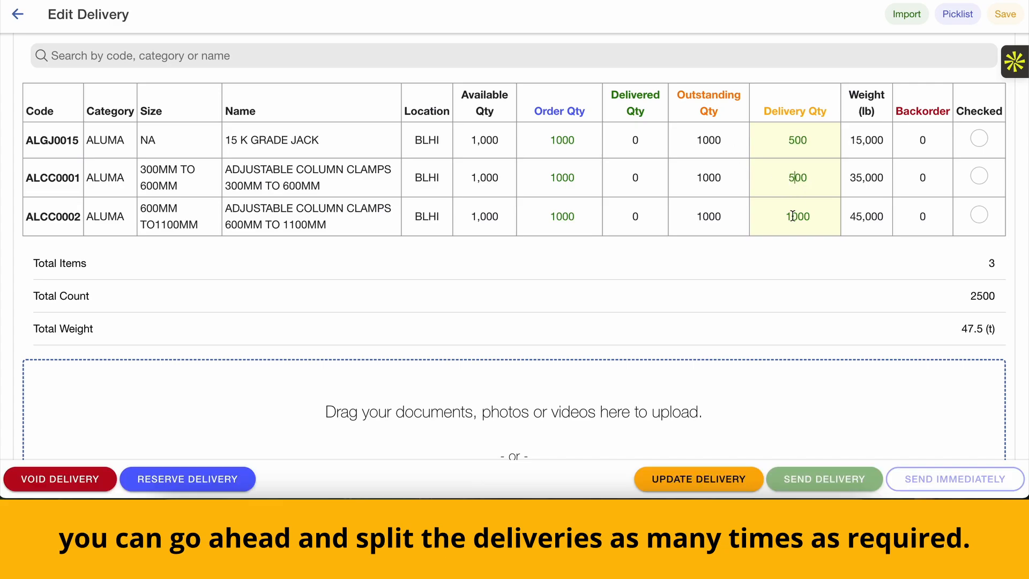
pyautogui.moveTo(786, 217); pyautogui.dragTo(795, 217)
pyautogui.write('5')
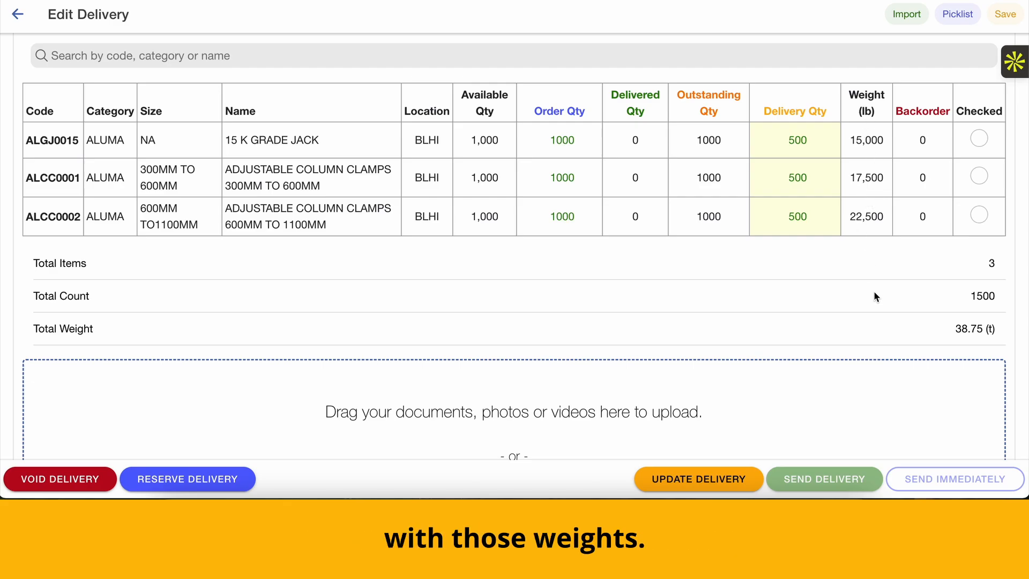
# Step: Draw a freehand signature in the delivery's signature box and confirm it
pyautogui.scroll(-7, 738, 299)
pyautogui.moveTo(455, 386)
pyautogui.mouseDown()
pyautogui.moveTo(531, 296)
pyautogui.moveTo(545, 346)
pyautogui.mouseUp()
pyautogui.click(622, 444)
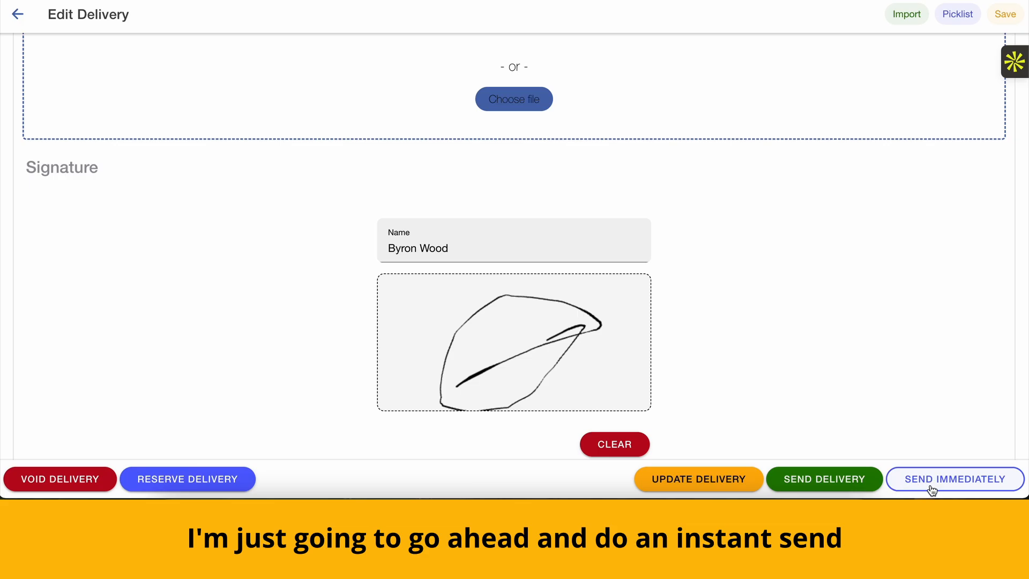
pyautogui.scroll(4, 901, 310)
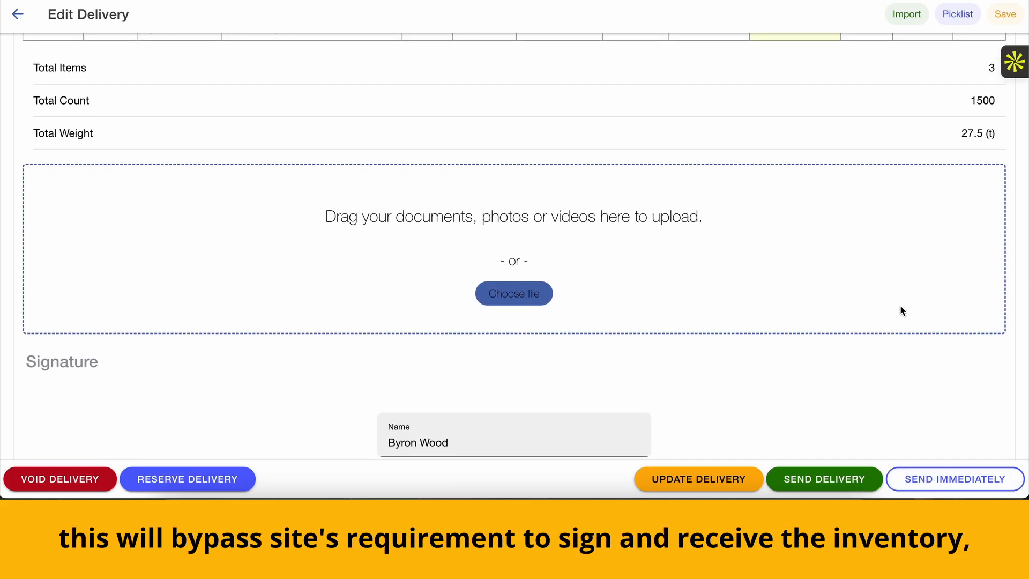
pyautogui.scroll(4, 900, 310)
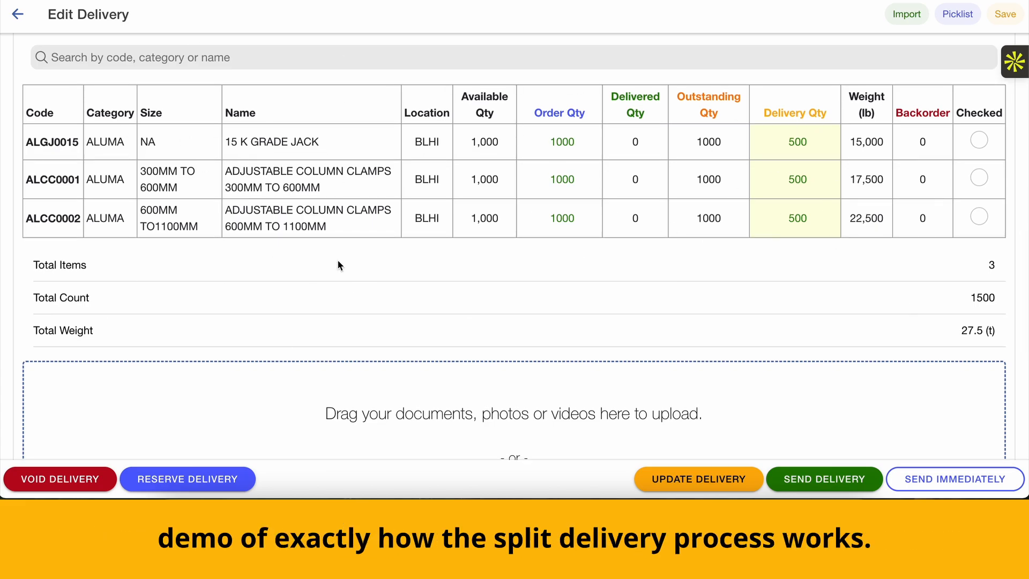
pyautogui.scroll(-6, 695, 305)
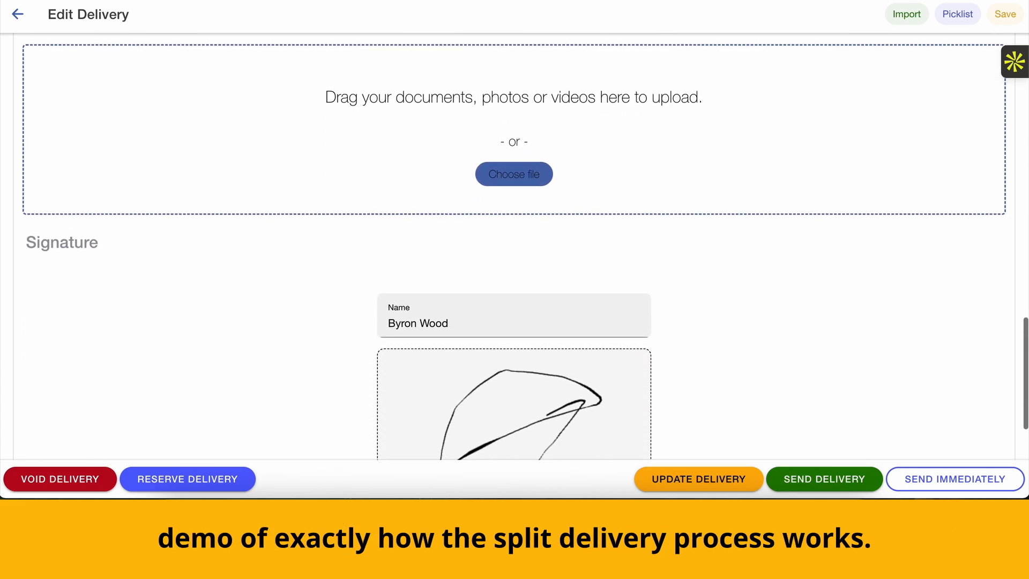
# Step: Send the signed JOB Site delivery immediately and confirm splitting it off as a new received delivery
pyautogui.click(929, 483)
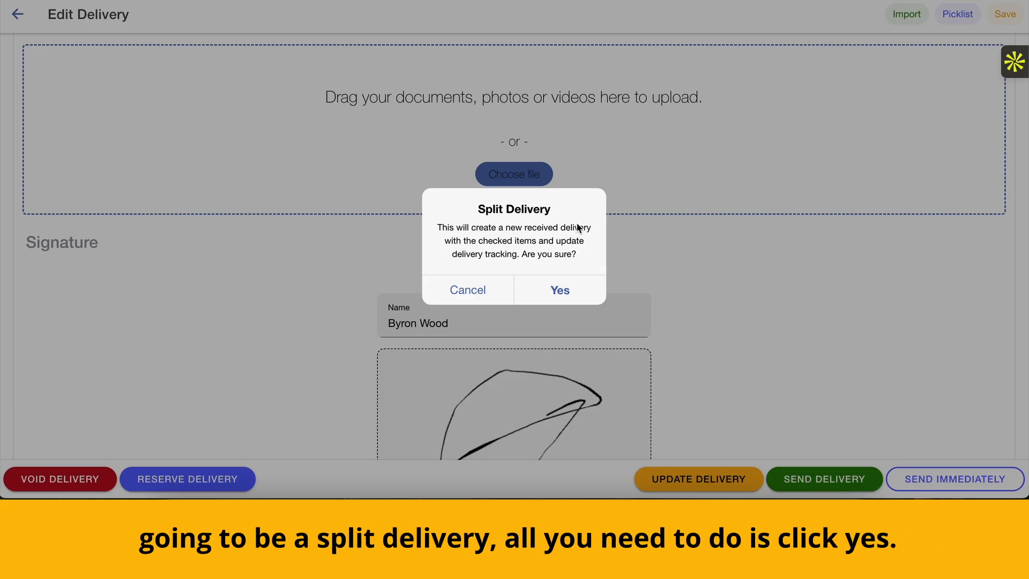
pyautogui.click(560, 290)
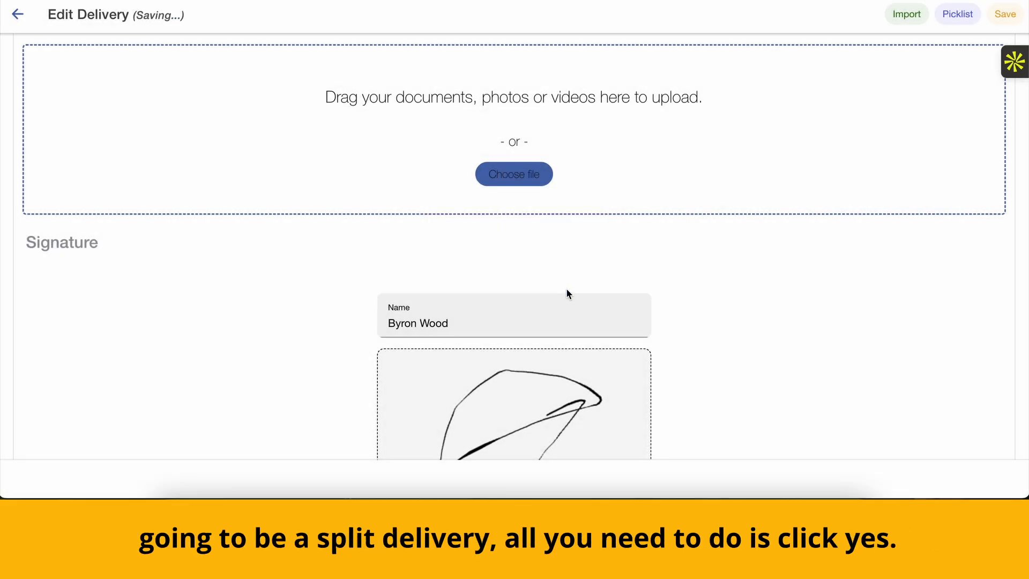
pyautogui.scroll(-3, 569, 293)
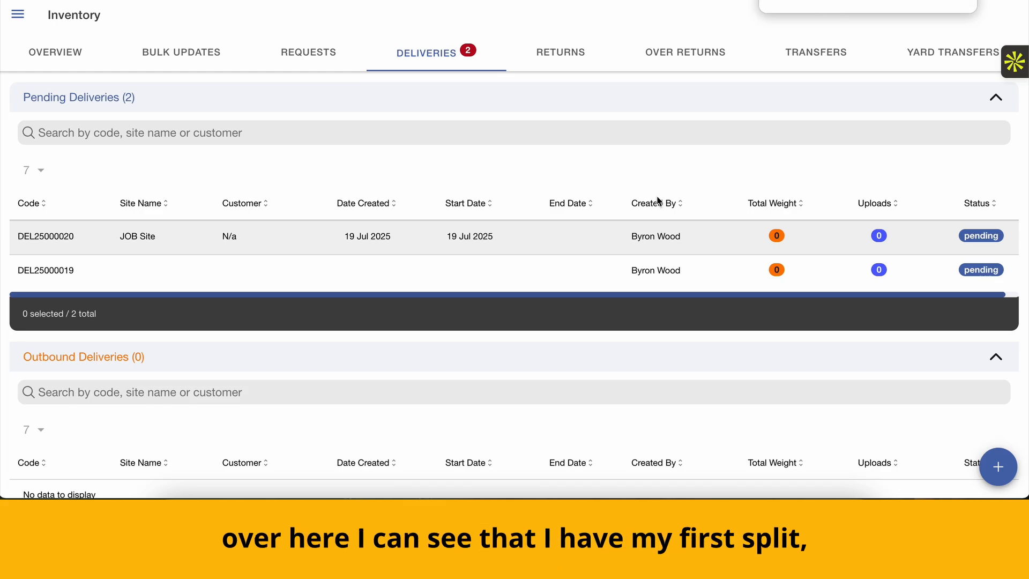
# Step: Expand the completed deliveries and open the JOB Site delivery with the S1 suffix
pyautogui.scroll(-2, 658, 201)
pyautogui.scroll(-3, 658, 201)
pyautogui.click(400, 405)
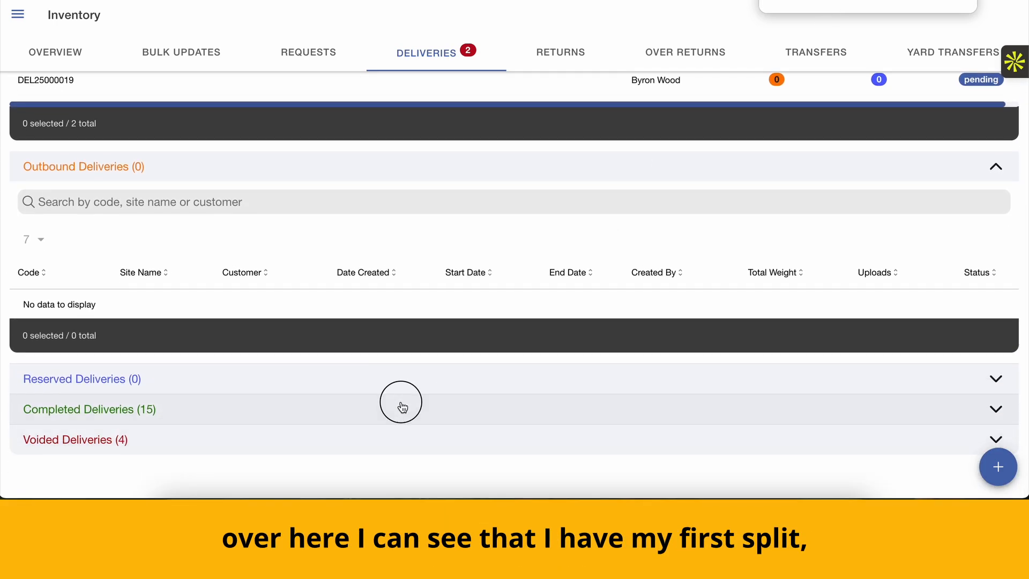
pyautogui.scroll(-6, 402, 408)
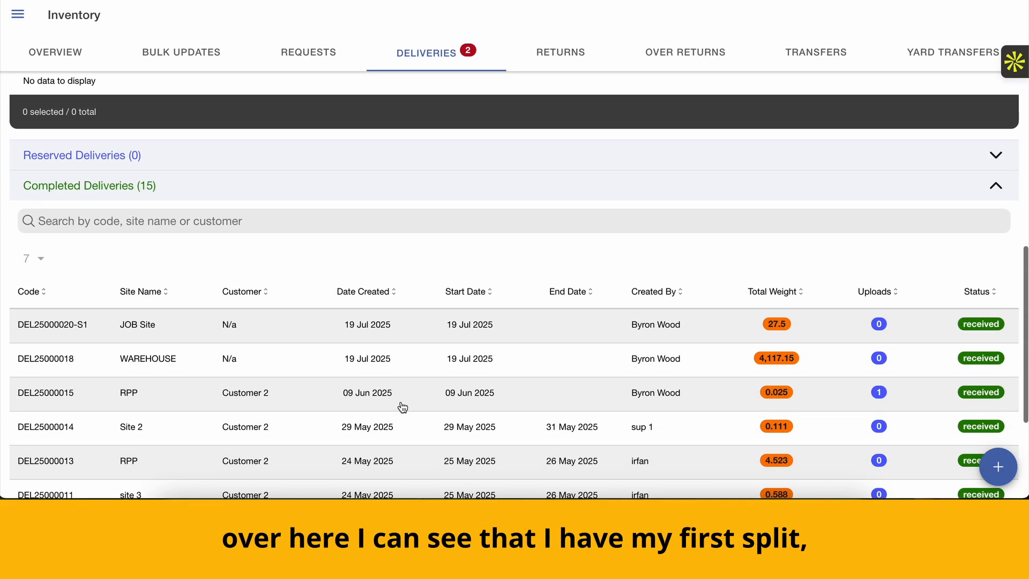
pyautogui.click(97, 327)
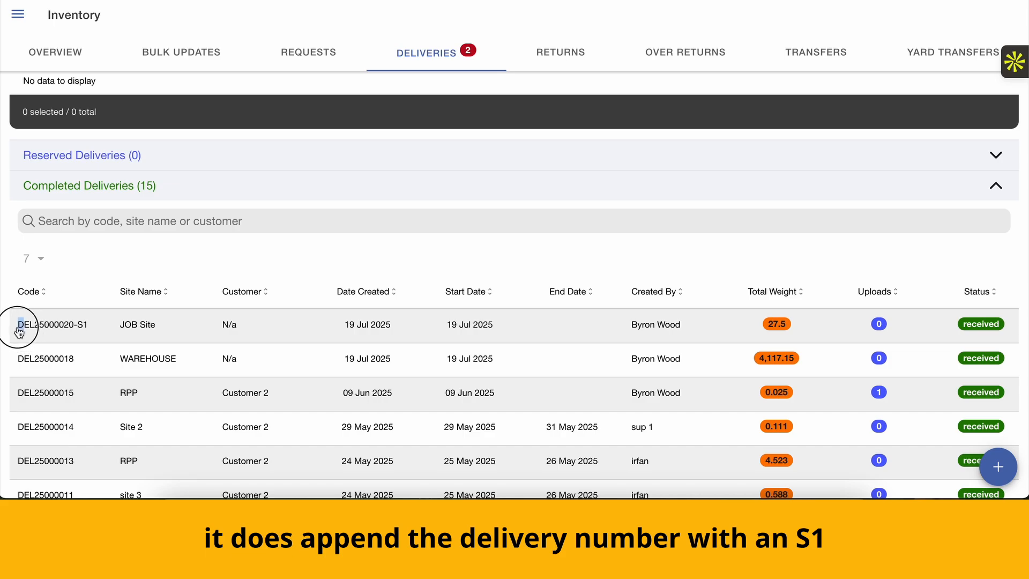
pyautogui.moveTo(23, 324); pyautogui.dragTo(78, 335)
pyautogui.click(78, 335)
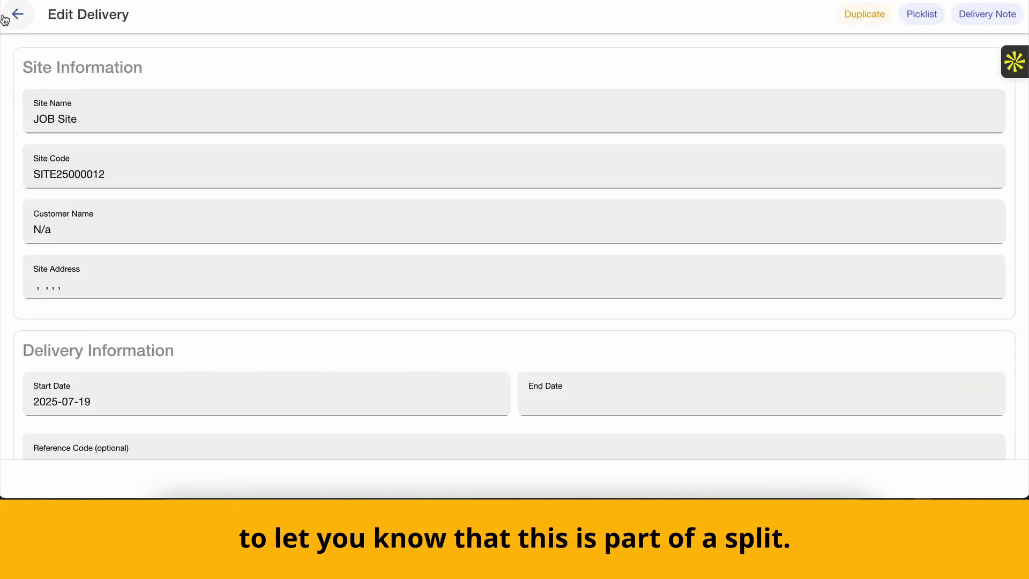
pyautogui.click(21, 17)
pyautogui.click(109, 364)
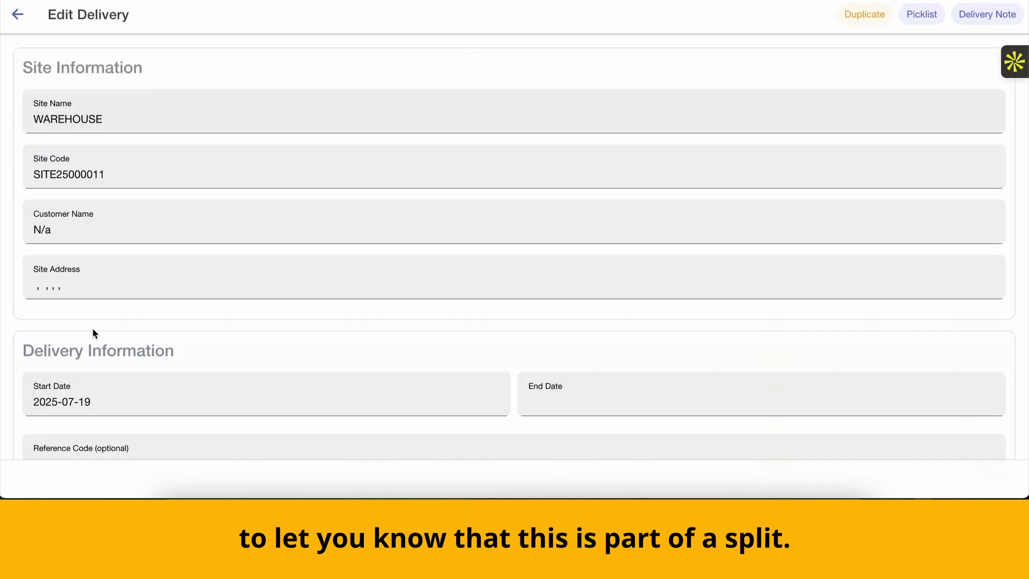
pyautogui.click(21, 18)
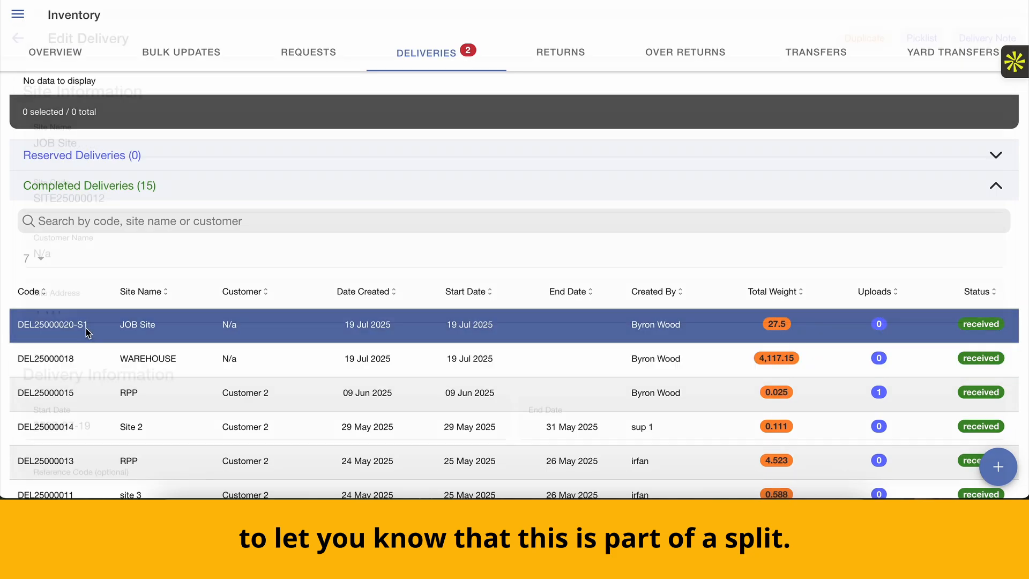
# Step: Open the completed JOB Site S1 delivery and review its delivered quantities, outstanding quantities and signatures
pyautogui.click(94, 332)
pyautogui.scroll(-7, 411, 268)
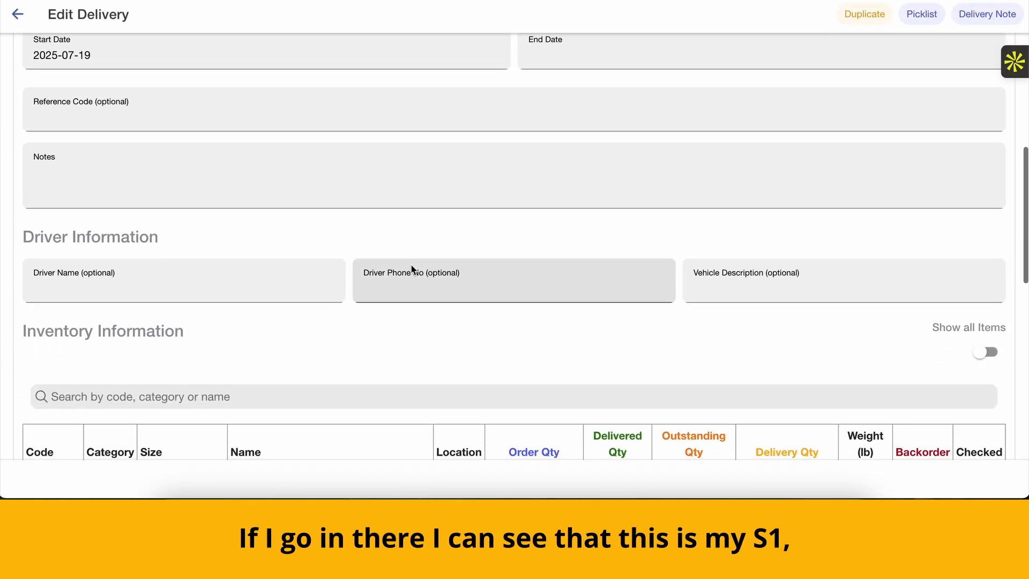
pyautogui.scroll(-4, 411, 265)
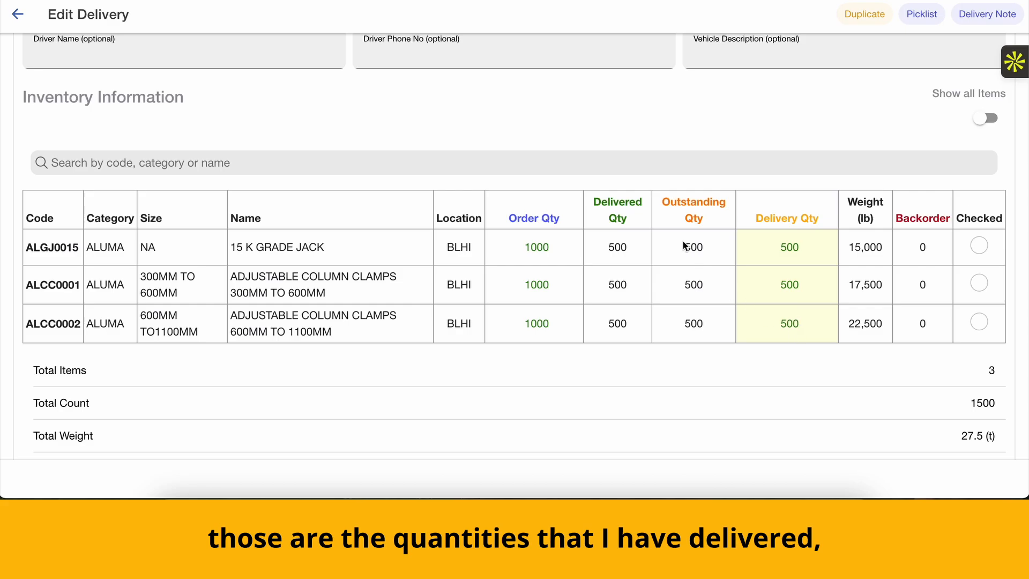
pyautogui.moveTo(683, 246); pyautogui.dragTo(692, 317)
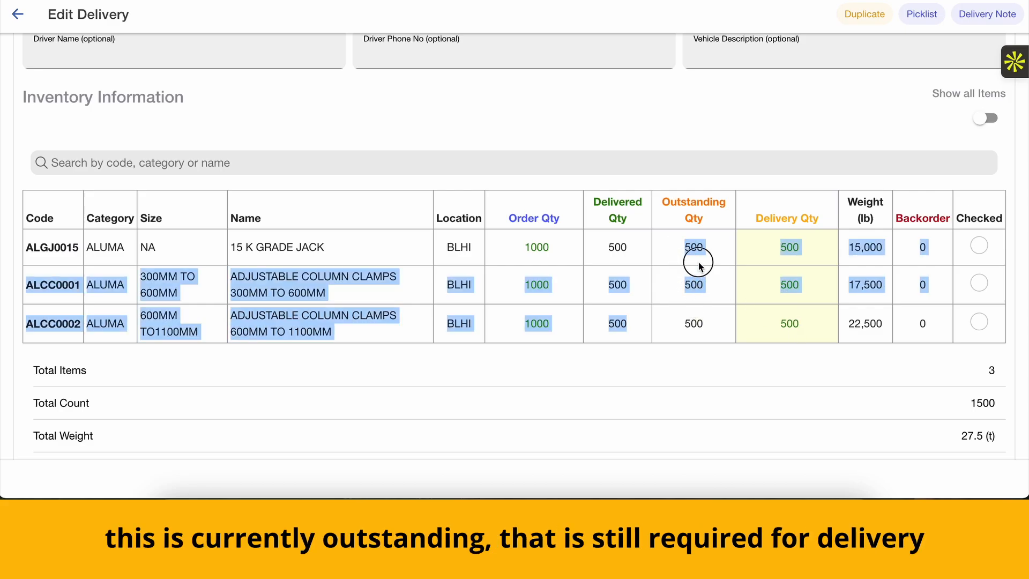
pyautogui.click(695, 246)
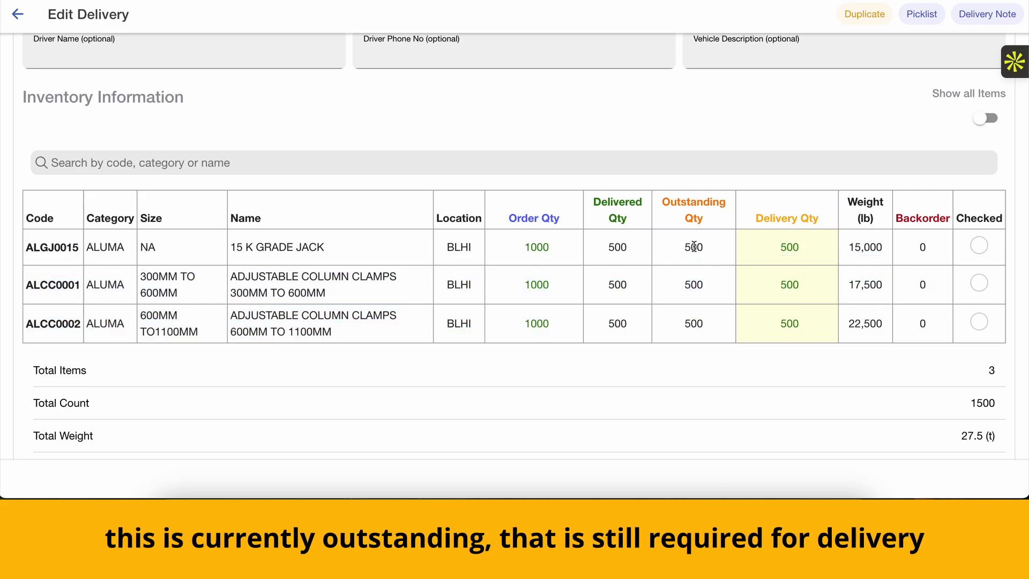
pyautogui.scroll(-5, 694, 246)
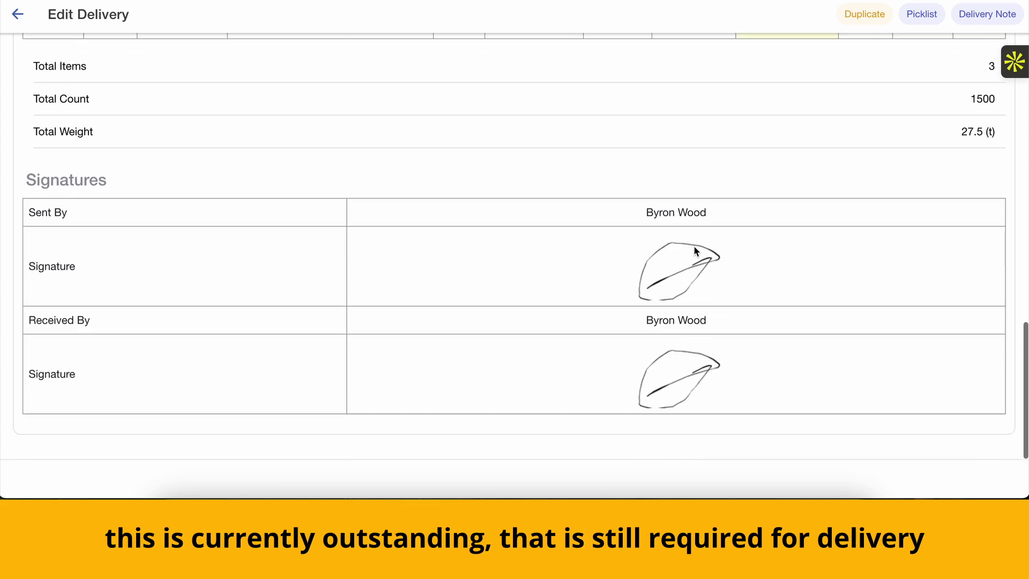
pyautogui.scroll(5, 693, 246)
# Step: Generate the S1 delivery note as a PDF, open it, and review its delivery code, item list and signatures
pyautogui.click(972, 15)
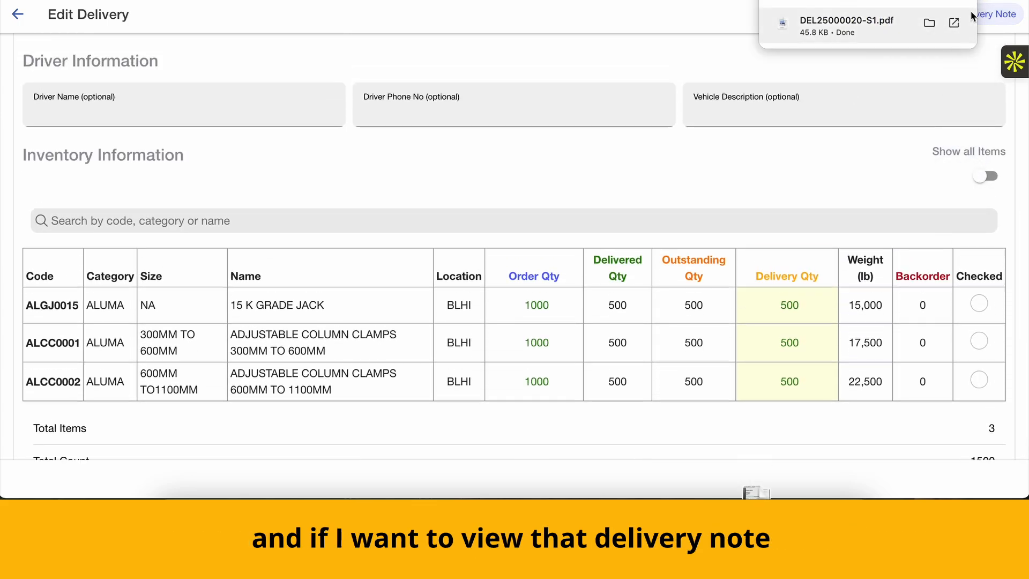
pyautogui.click(854, 21)
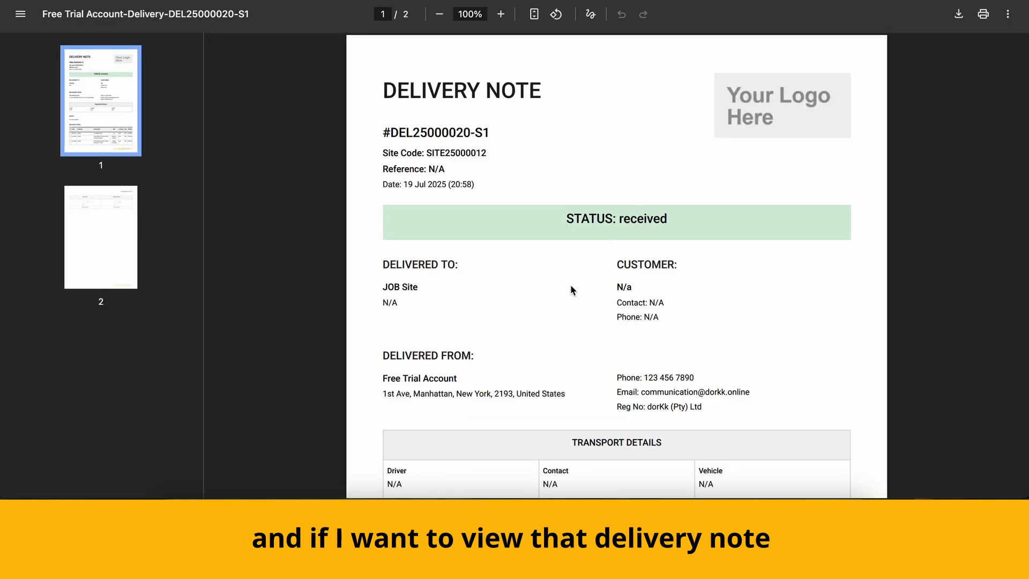
pyautogui.moveTo(489, 133); pyautogui.dragTo(476, 137)
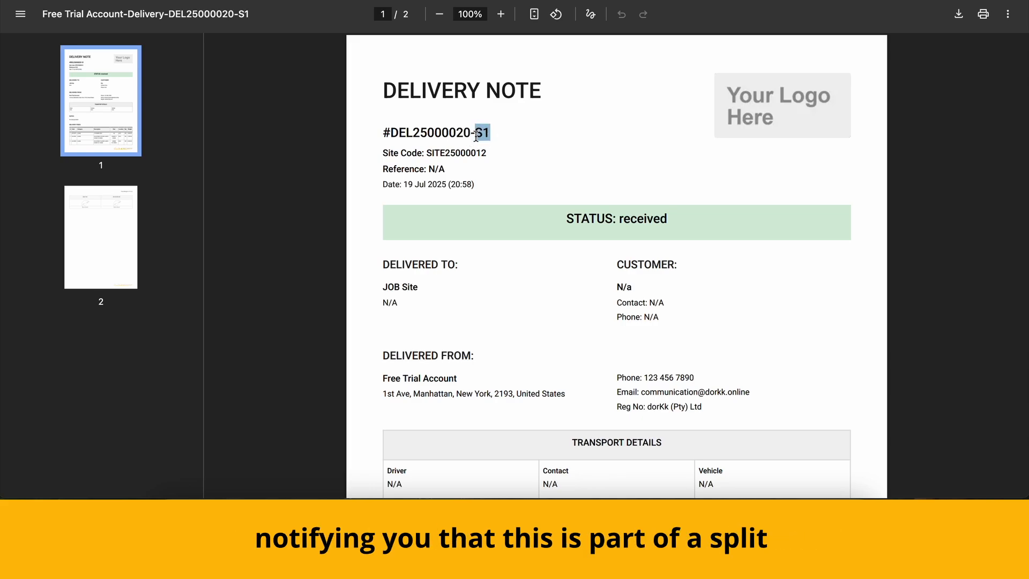
pyautogui.scroll(-2, 476, 136)
pyautogui.scroll(-6, 476, 136)
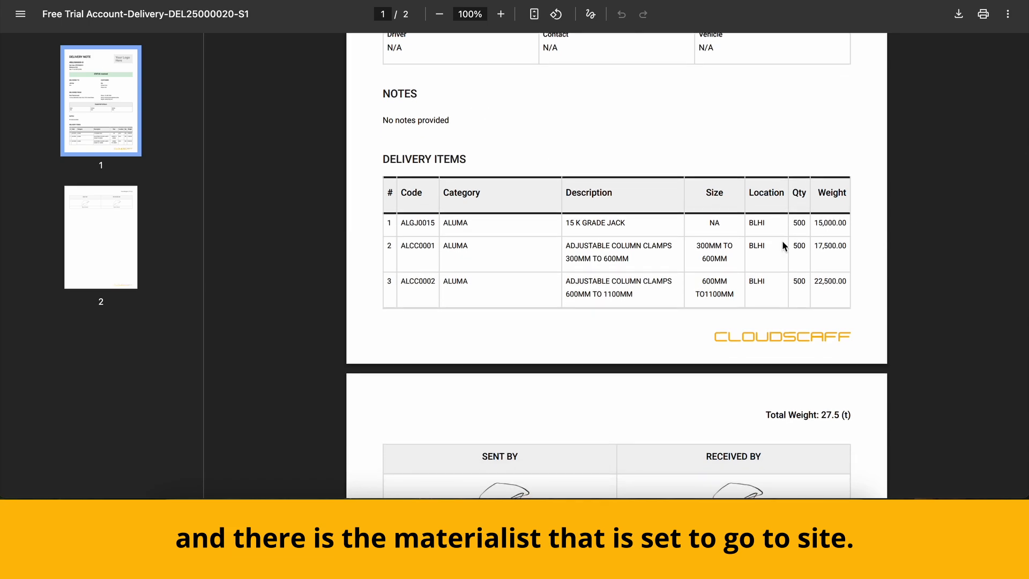
pyautogui.scroll(-4, 825, 272)
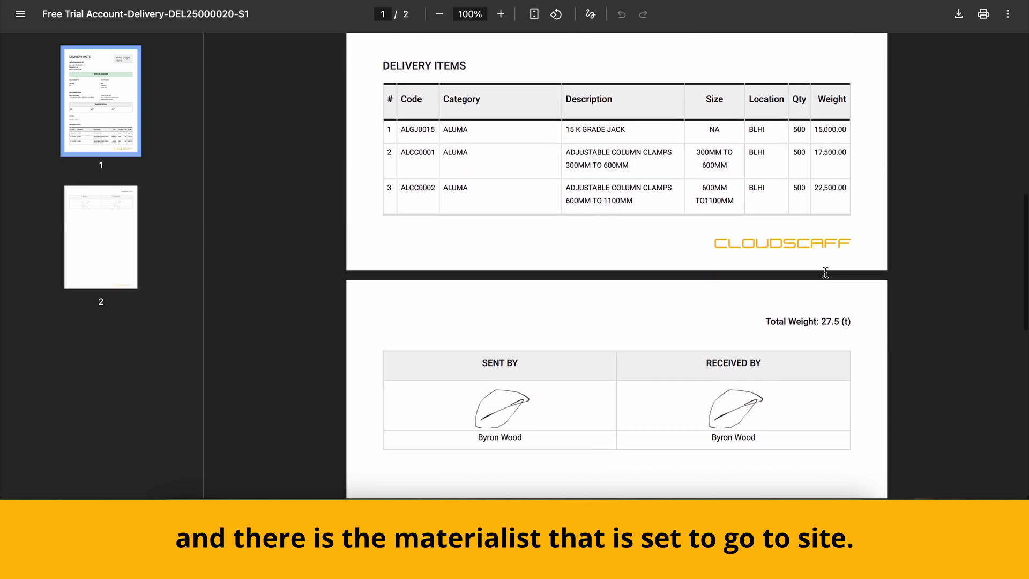
pyautogui.scroll(-8, 826, 272)
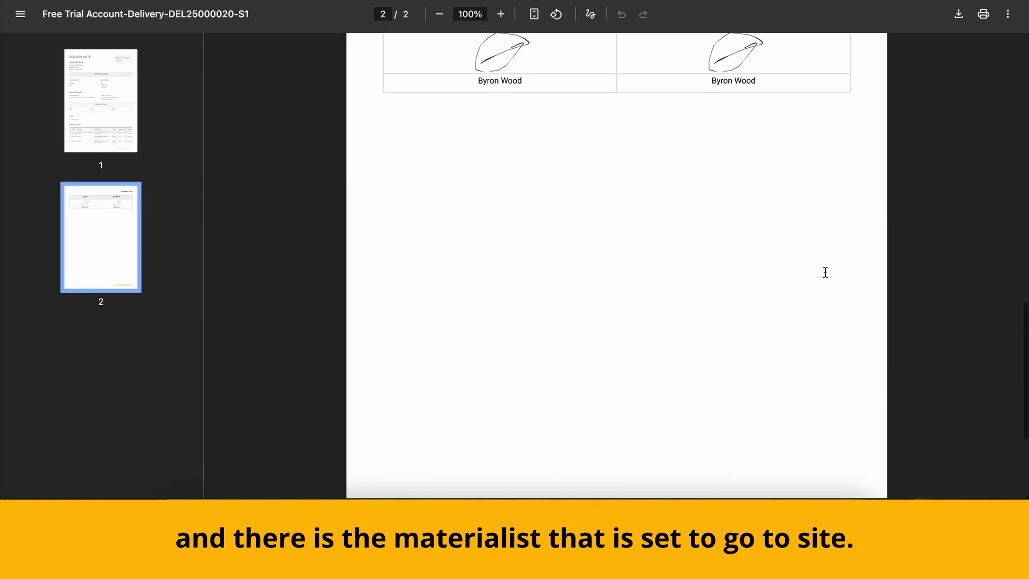
pyautogui.scroll(6, 825, 272)
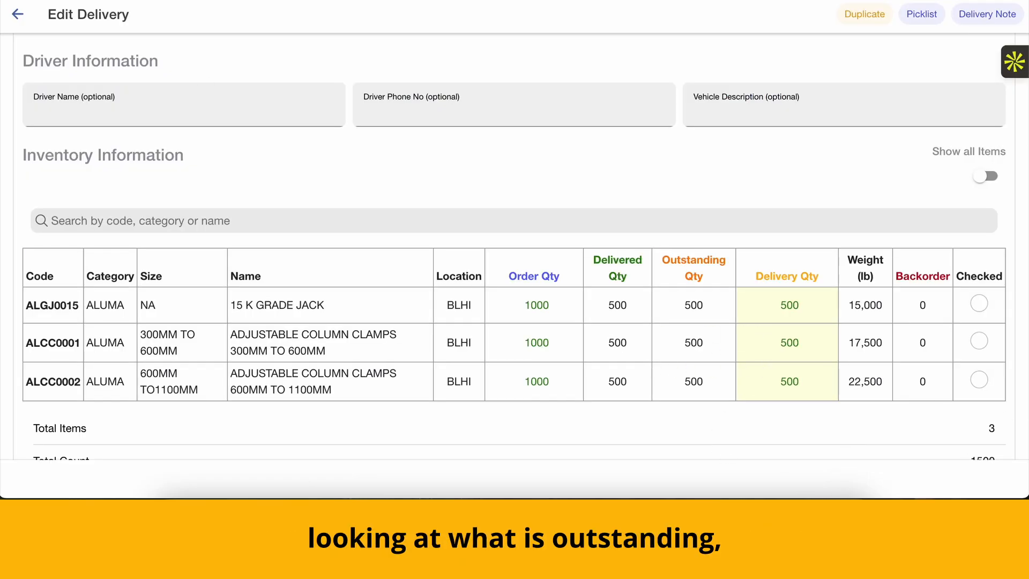
# Step: Return to the deliveries overview and open the original pending delivery for JOB Site
pyautogui.click(18, 14)
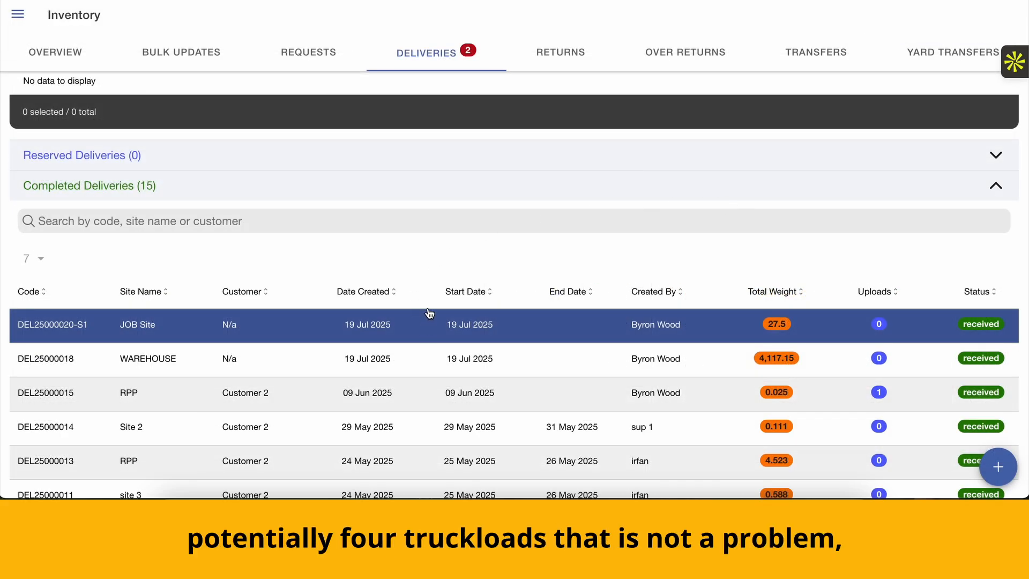
pyautogui.scroll(8, 429, 313)
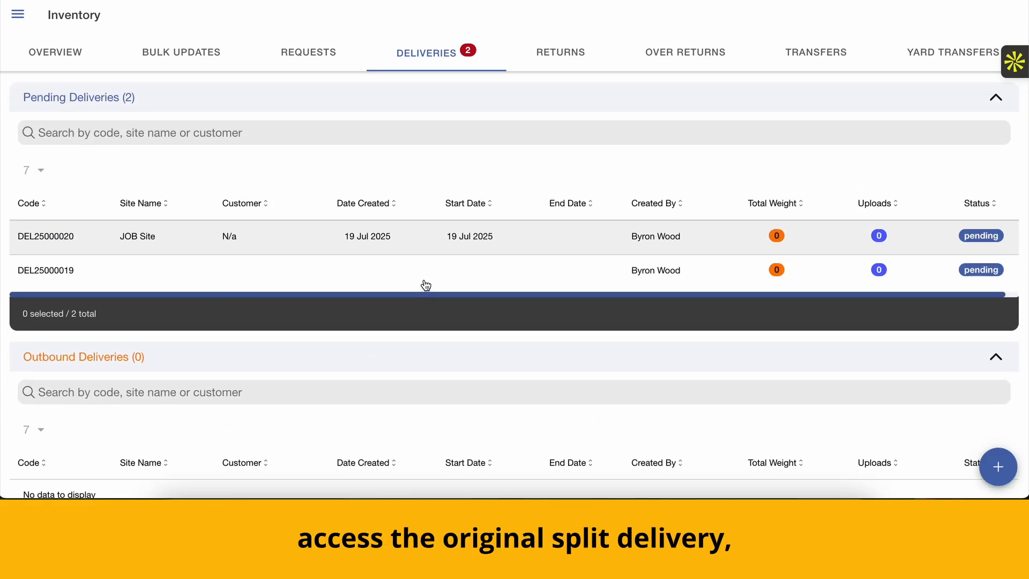
pyautogui.scroll(-7, 335, 288)
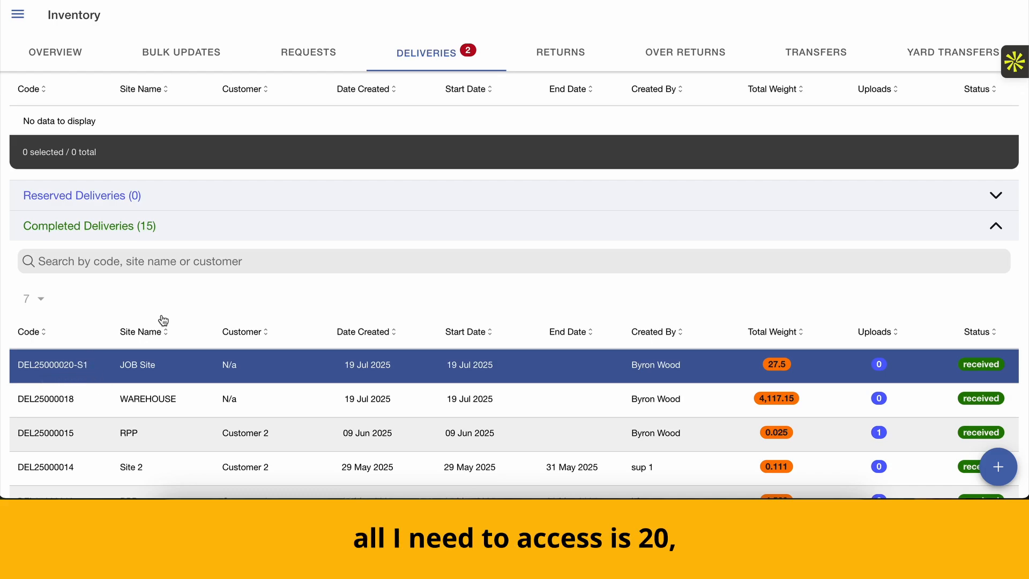
pyautogui.scroll(7, 343, 183)
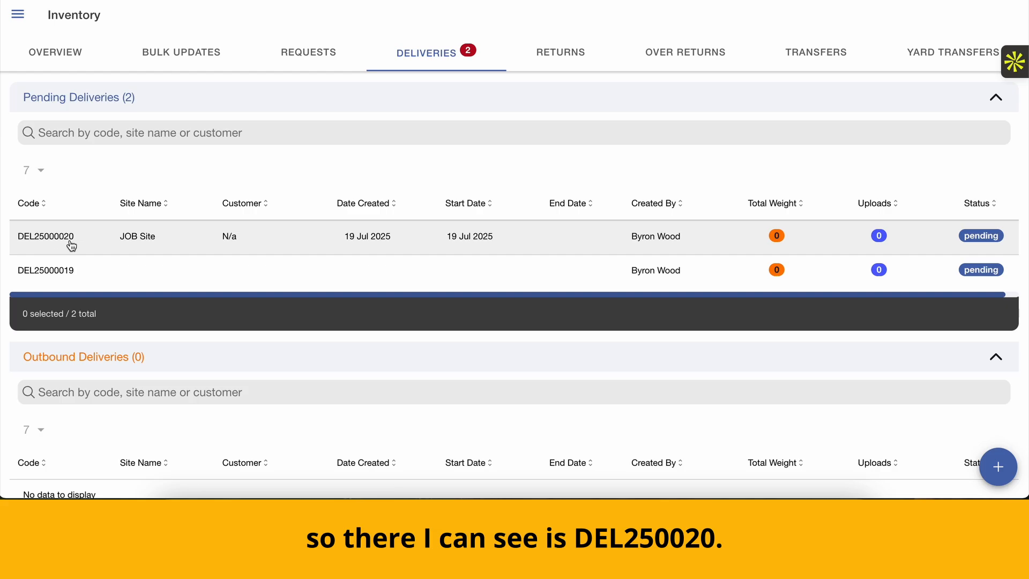
pyautogui.click(86, 249)
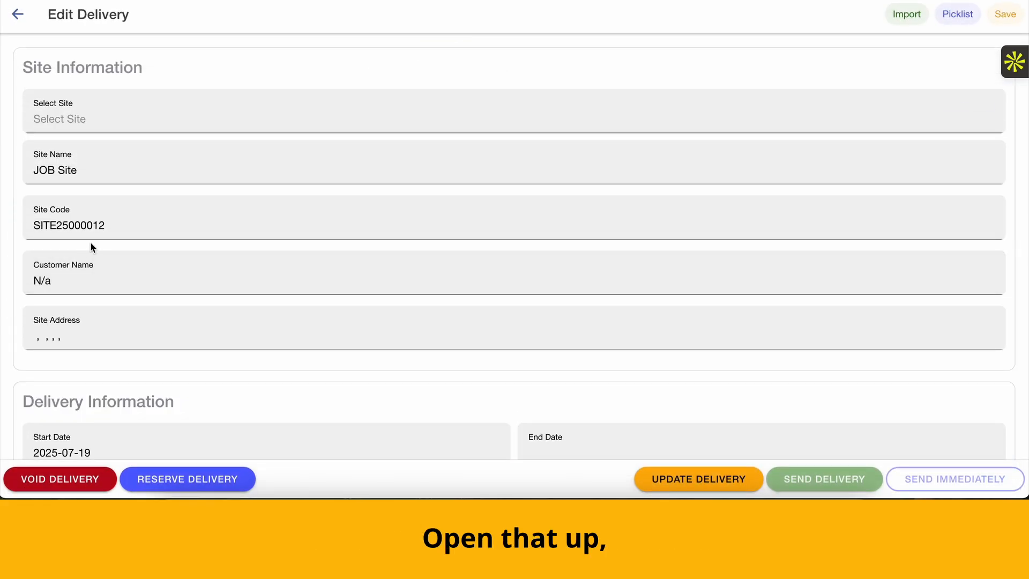
# Step: Review the pending delivery's site details, outstanding item quantities and split history
pyautogui.scroll(-2, 498, 202)
pyautogui.scroll(-6, 497, 203)
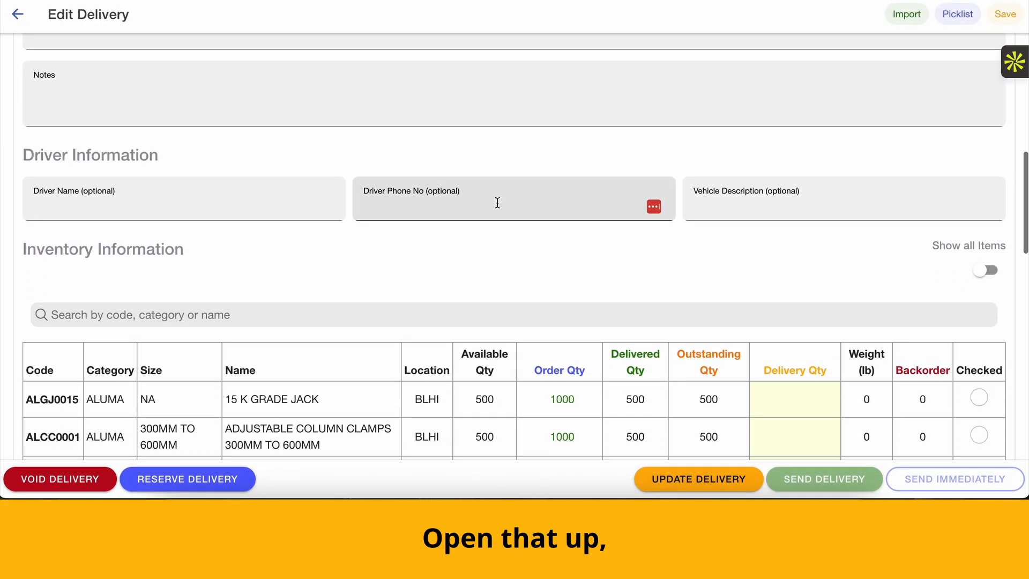
pyautogui.scroll(7, 498, 203)
pyautogui.scroll(-12, 372, 203)
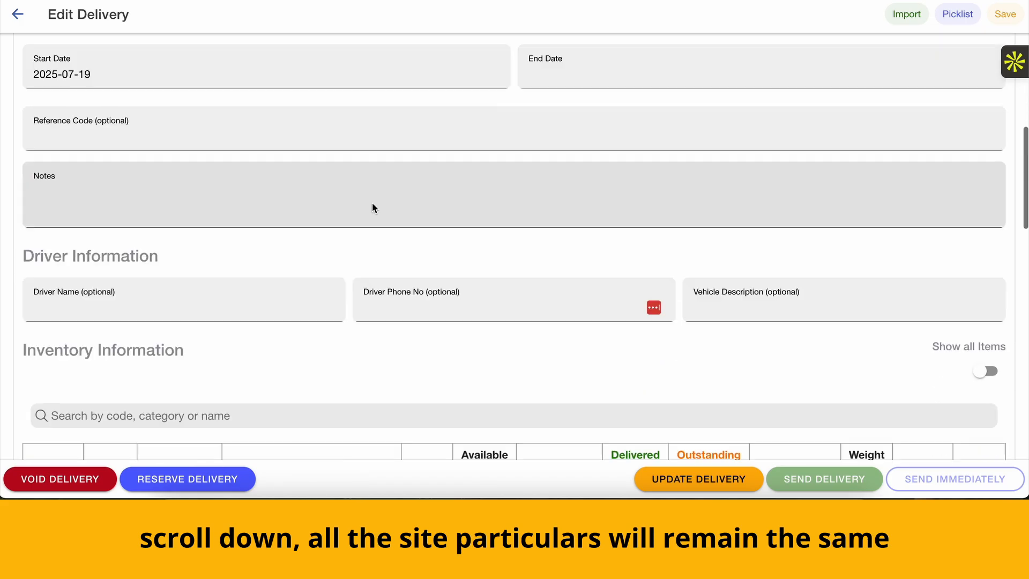
pyautogui.scroll(-10, 372, 203)
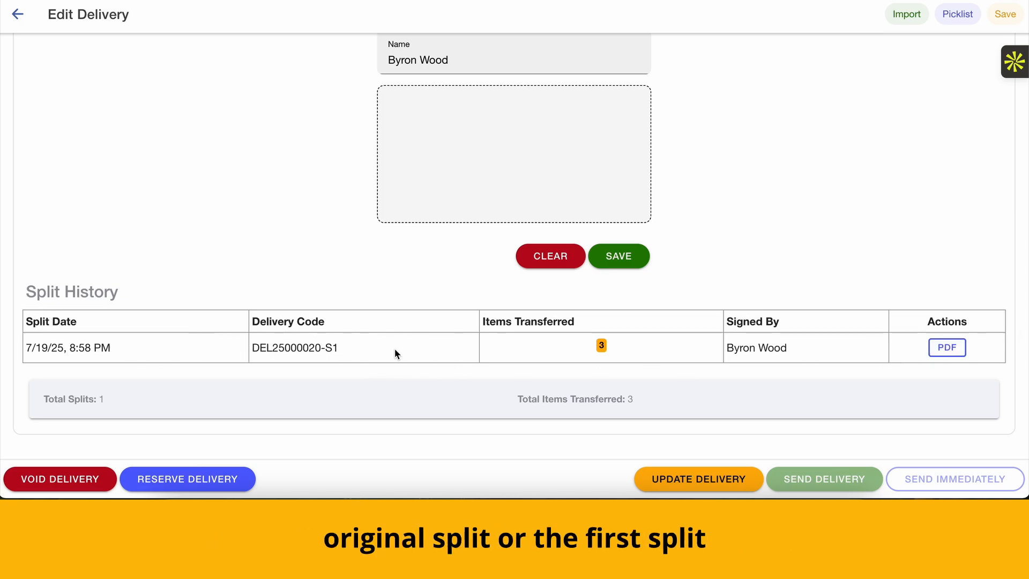
pyautogui.scroll(5, 394, 349)
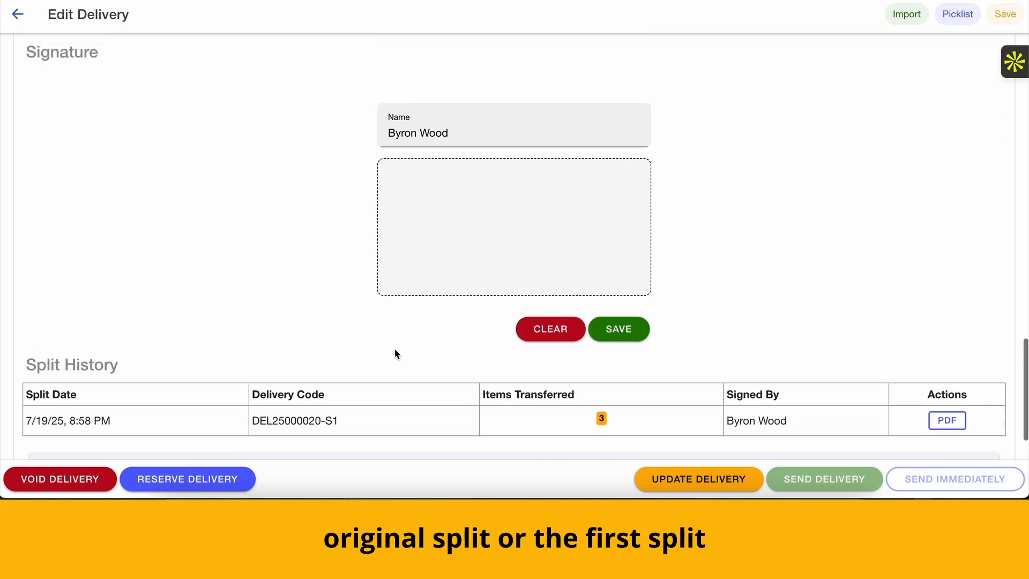
pyautogui.scroll(10, 394, 349)
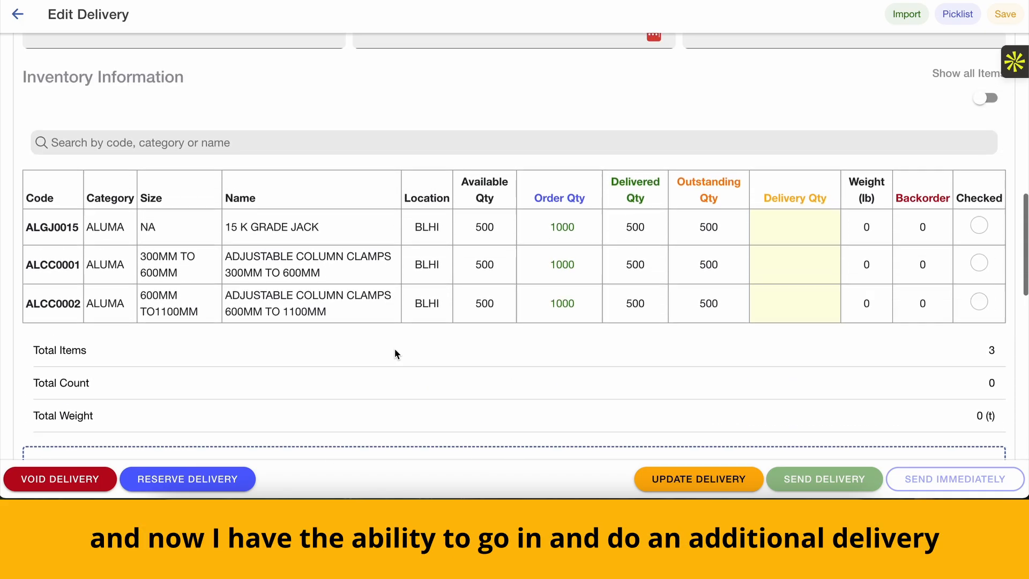
# Step: Set the delivery quantity of the 15 K grade jack and both adjustable column clamps to 250 each
pyautogui.click(803, 262)
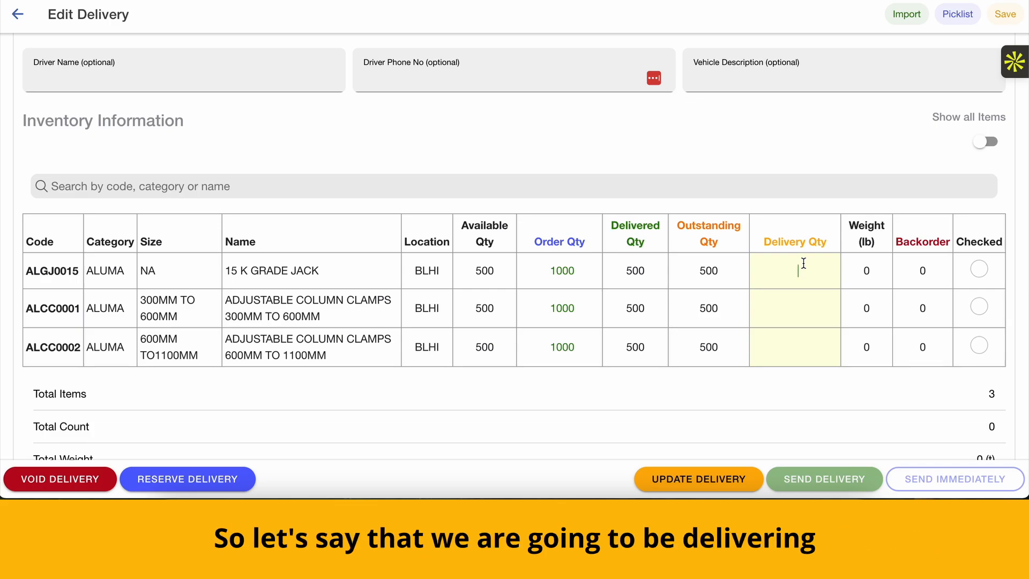
pyautogui.write('250')
pyautogui.click(790, 304)
pyautogui.write('250')
pyautogui.click(788, 335)
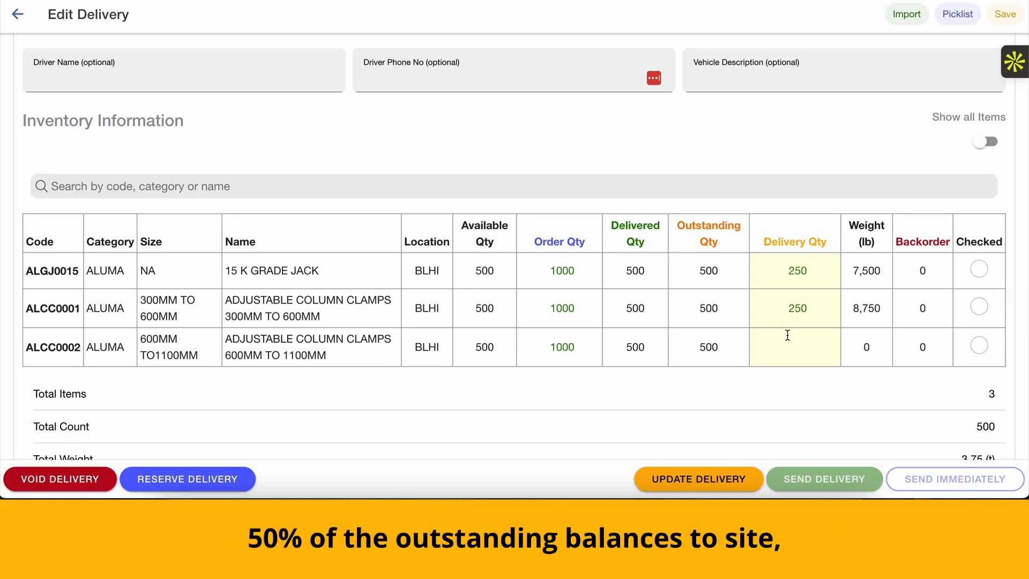
pyautogui.write('250')
pyautogui.click(759, 373)
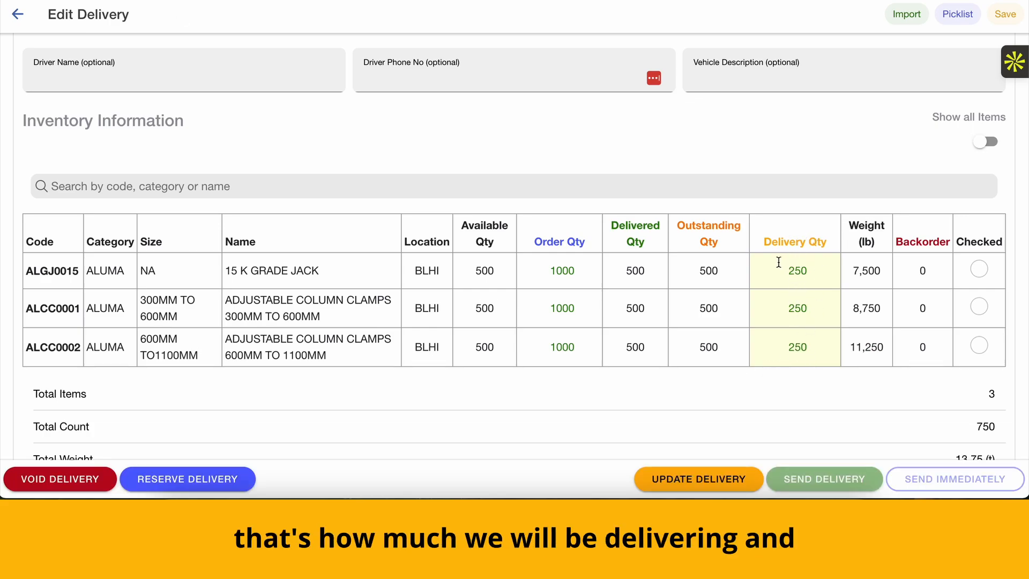
pyautogui.scroll(-10, 778, 262)
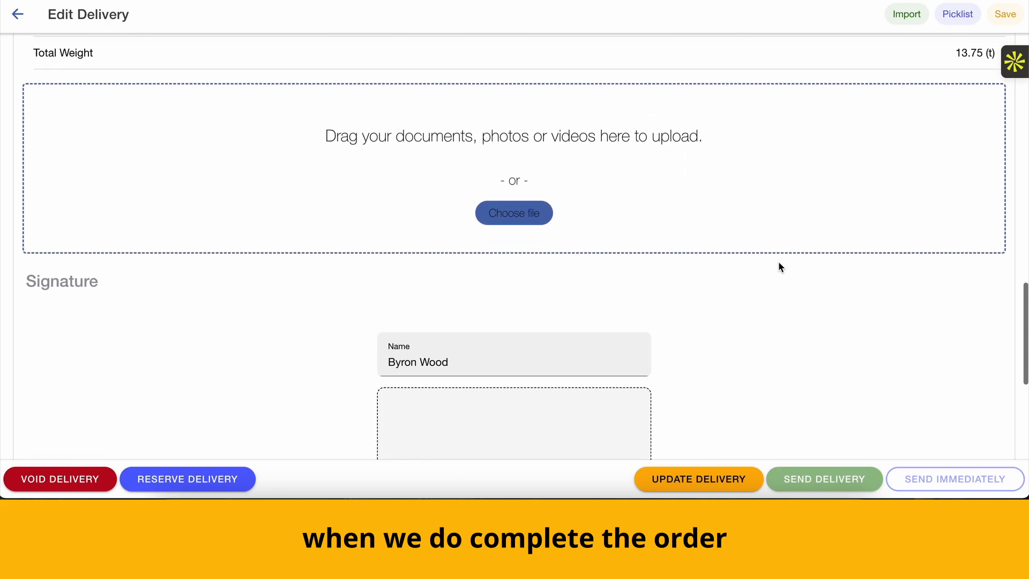
# Step: Draw and save a signature for the second JOB Site split, and send the delivery immediately
pyautogui.moveTo(433, 315)
pyautogui.mouseDown()
pyautogui.moveTo(556, 278)
pyautogui.moveTo(565, 314)
pyautogui.mouseUp()
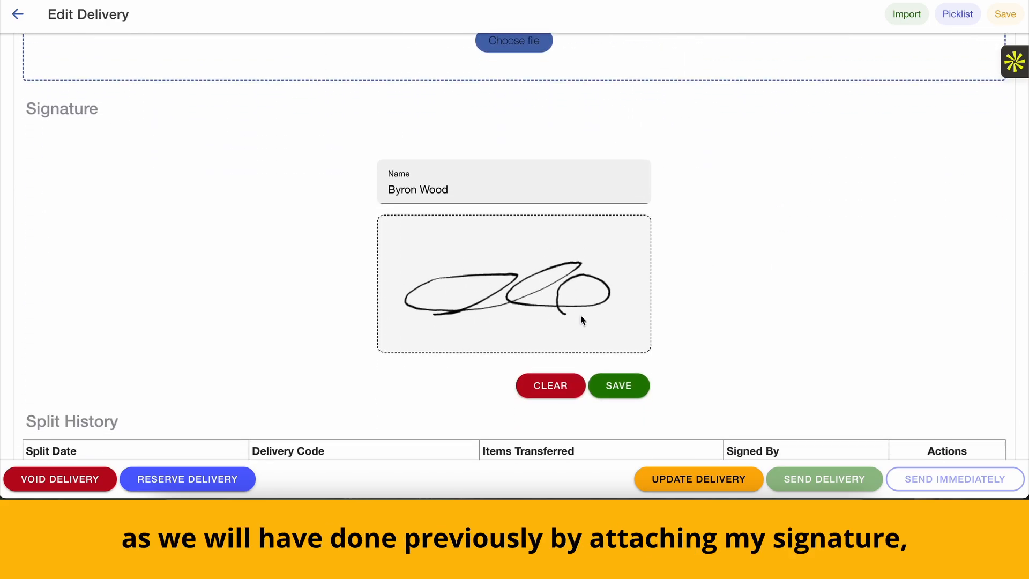
pyautogui.click(619, 386)
pyautogui.click(620, 388)
pyautogui.scroll(-2, 905, 289)
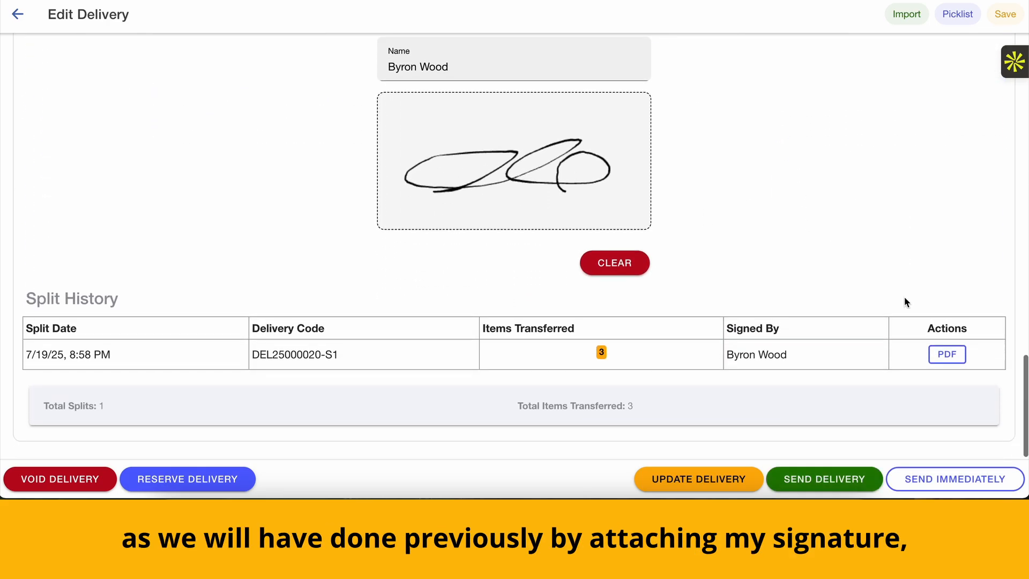
pyautogui.click(946, 479)
pyautogui.click(530, 292)
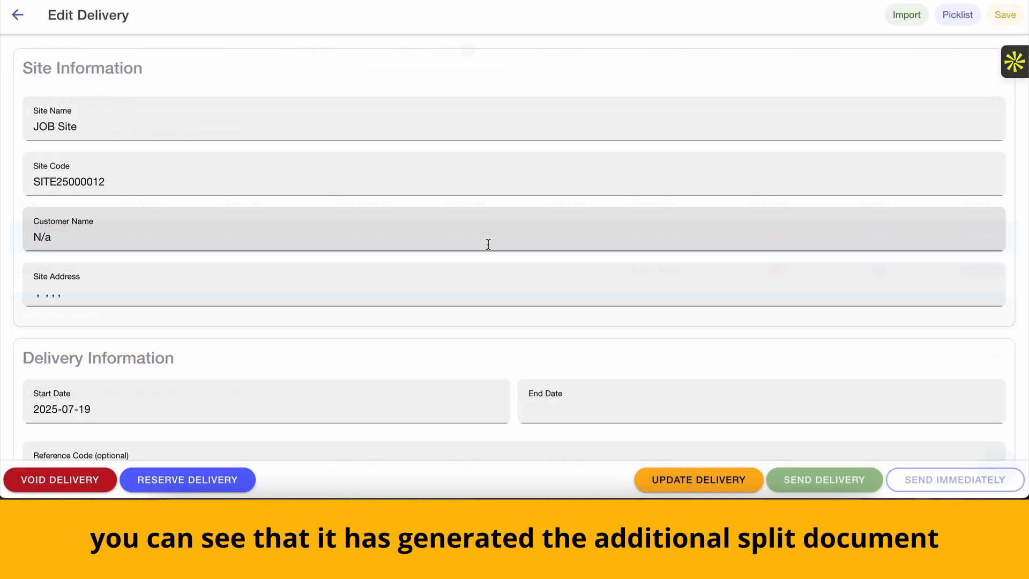
# Step: Review the pending delivery's split history and look into the completed S1 delivery for JOB Site
pyautogui.scroll(-20, 536, 246)
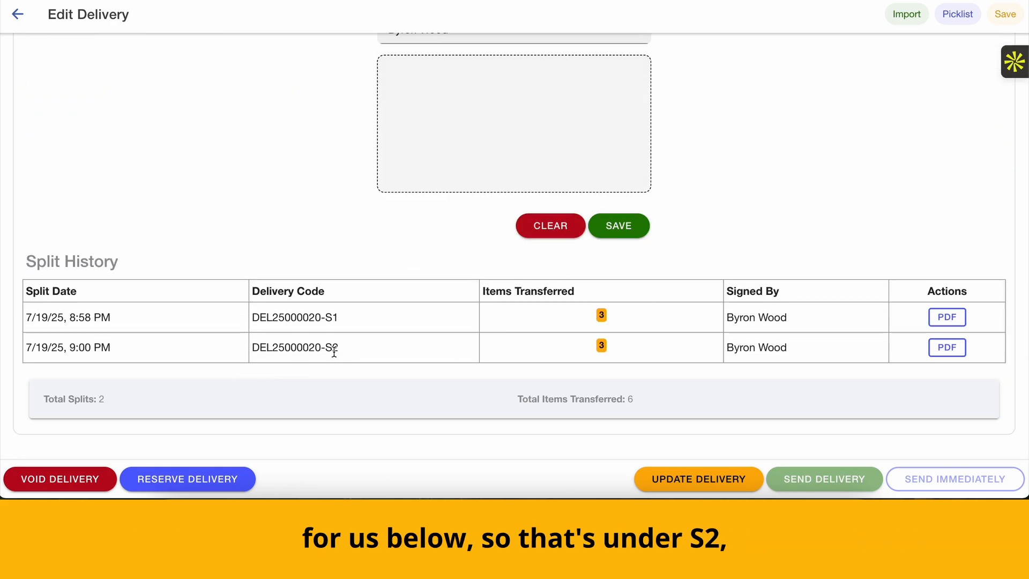
pyautogui.click(17, 14)
pyautogui.scroll(-8, 396, 410)
pyautogui.click(397, 411)
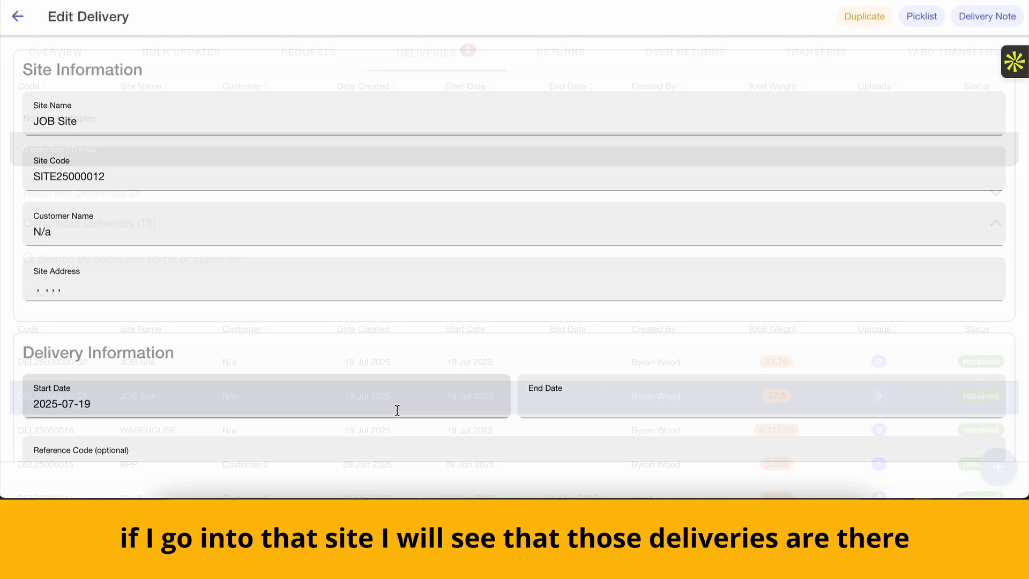
pyautogui.click(18, 15)
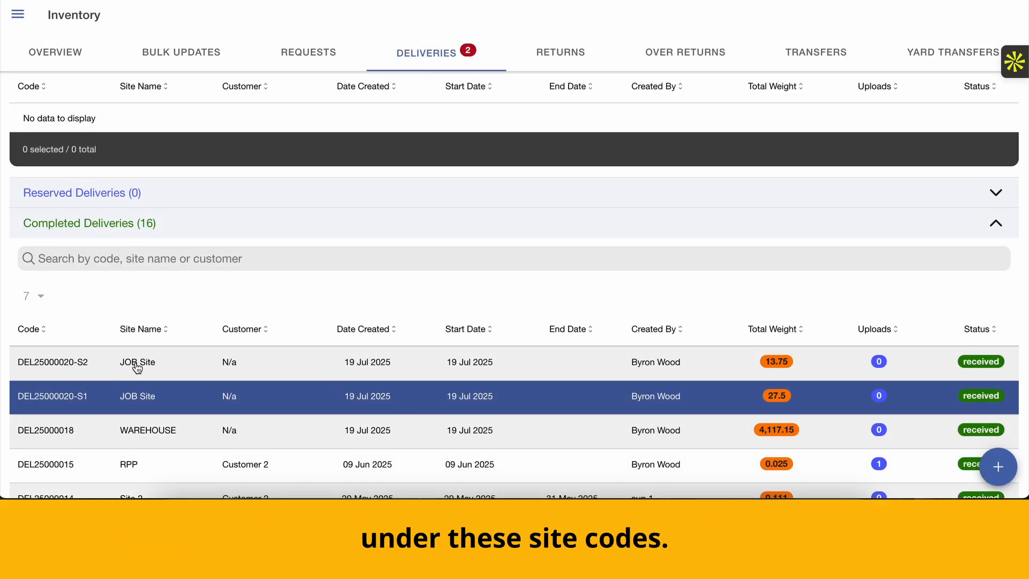
# Step: Reopen JOB Site's pending delivery and check the outstanding quantity of the 15 K grade jack
pyautogui.click(425, 61)
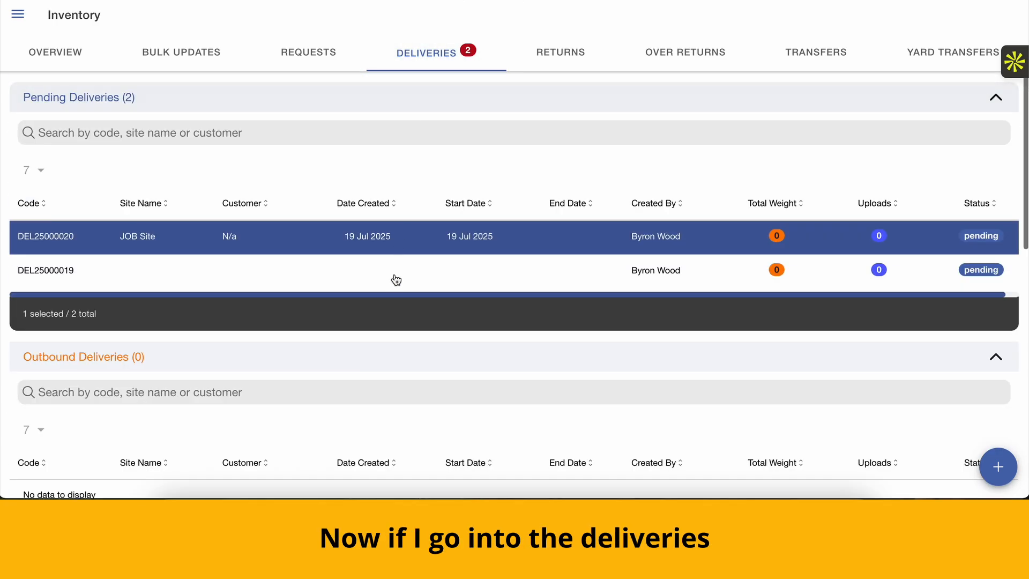
pyautogui.click(375, 236)
pyautogui.scroll(-12, 560, 283)
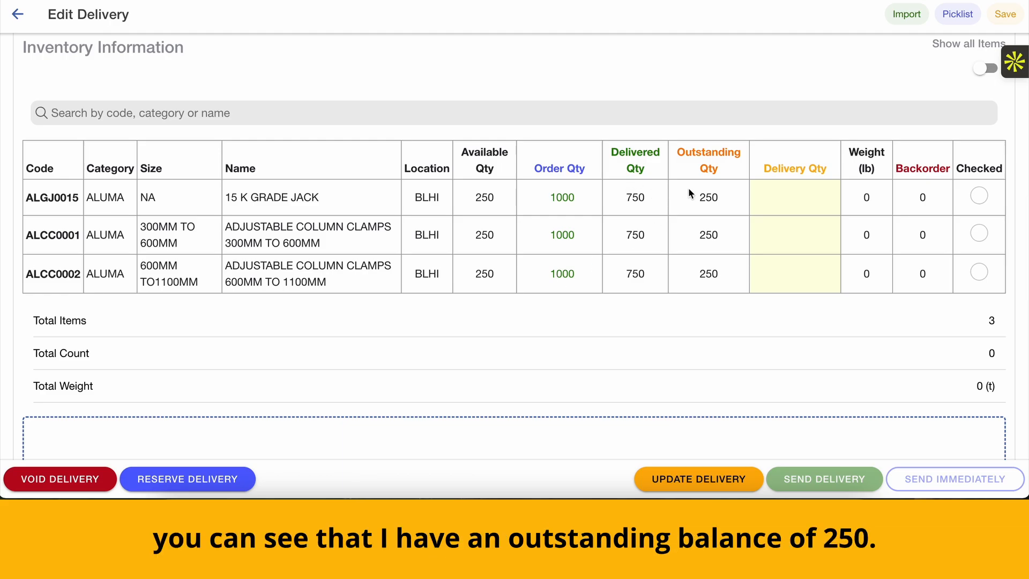
pyautogui.moveTo(692, 196); pyautogui.dragTo(728, 203)
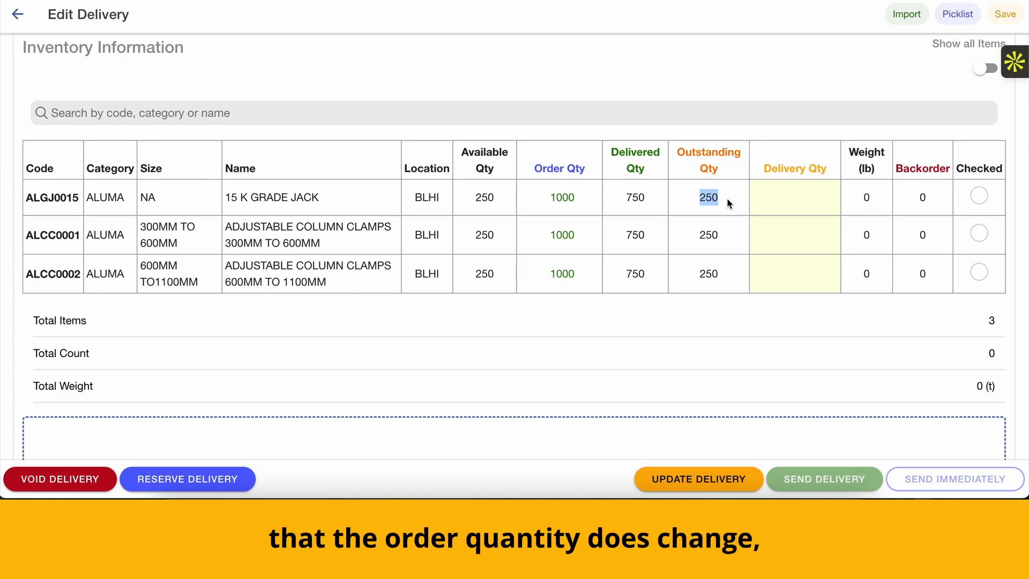
# Step: Set the order quantity of the 15 K grade jack to 1250 and check its outstanding quantity
pyautogui.click(562, 198)
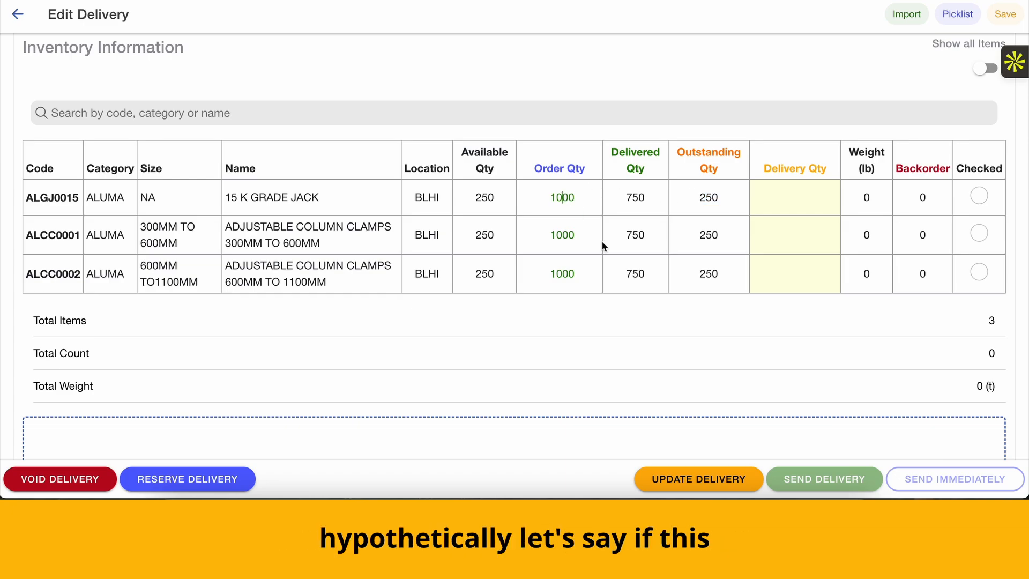
pyautogui.press('Delete')
pyautogui.write('25')
pyautogui.press('Delete')
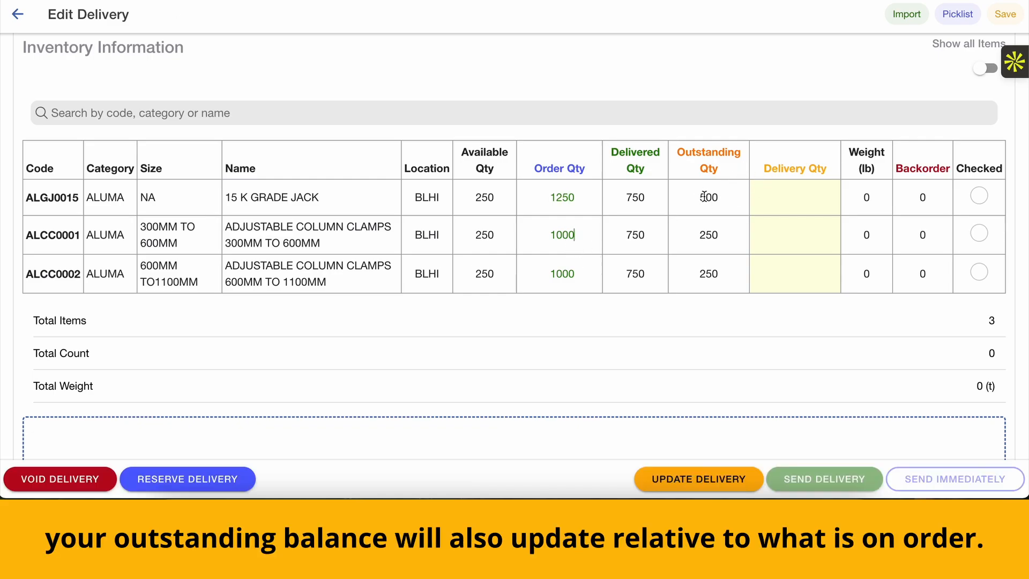
pyautogui.moveTo(706, 197); pyautogui.dragTo(727, 201)
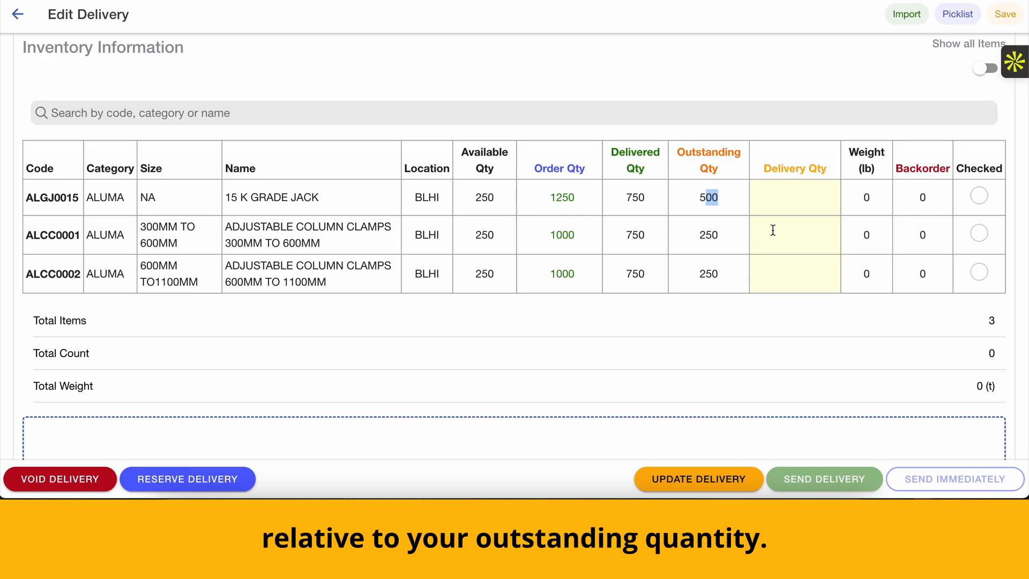
# Step: Set the delivery quantity to 500 for the 15 K grade jack and 250 for each of the two adjustable column clamps
pyautogui.click(789, 207)
pyautogui.write('500')
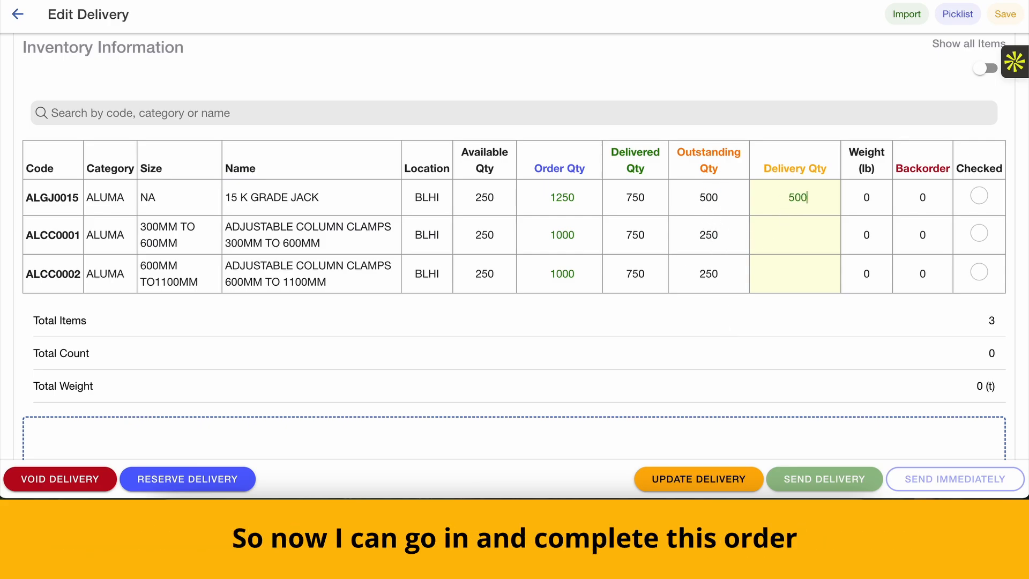
pyautogui.click(788, 247)
pyautogui.write('250')
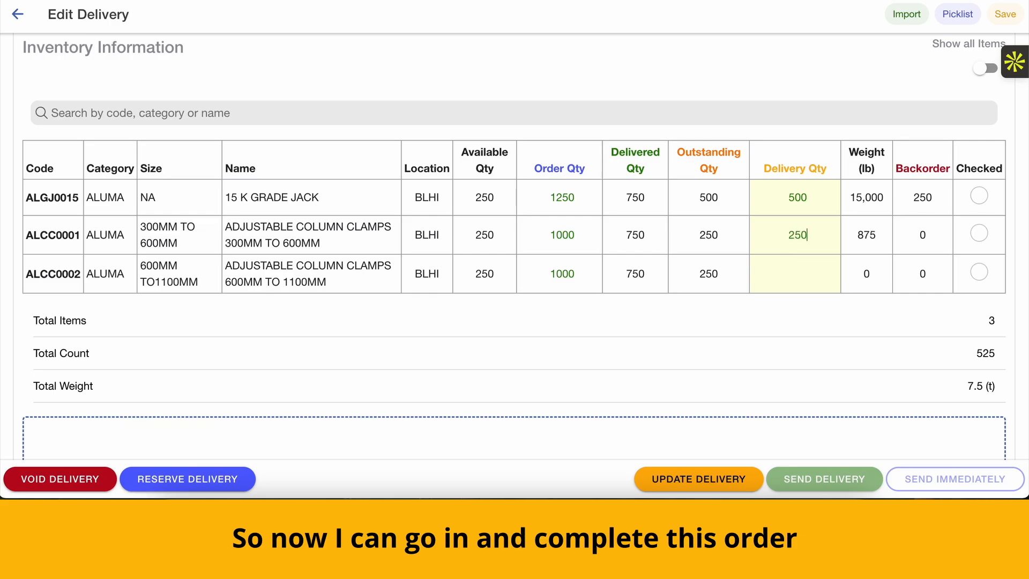
pyautogui.click(798, 274)
pyautogui.write('250')
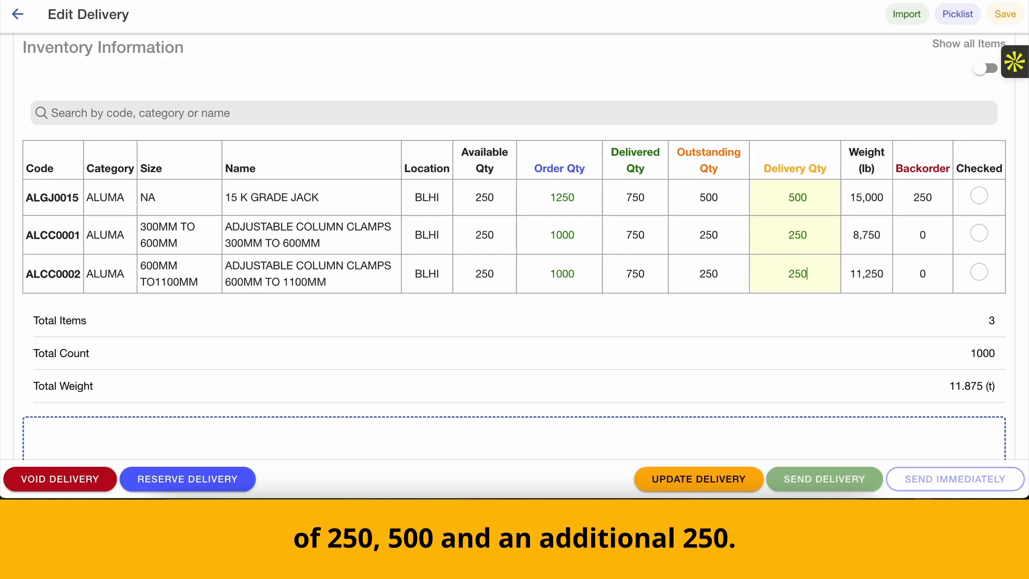
# Step: Draw and save a signature for the final split of the JOB Site order, and send it immediately
pyautogui.scroll(-10, 800, 215)
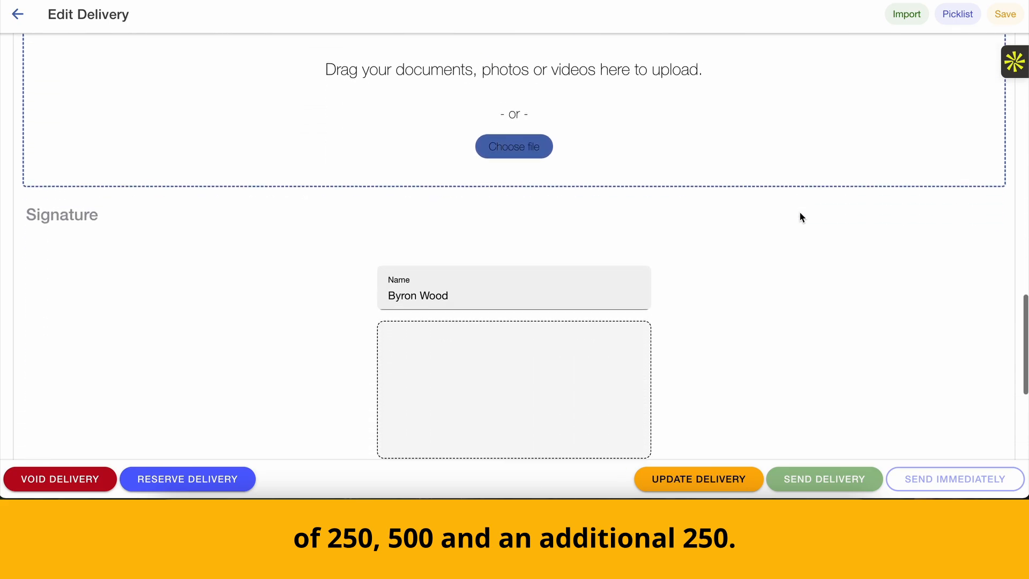
pyautogui.moveTo(456, 236)
pyautogui.mouseDown()
pyautogui.moveTo(574, 253)
pyautogui.moveTo(575, 225)
pyautogui.mouseUp()
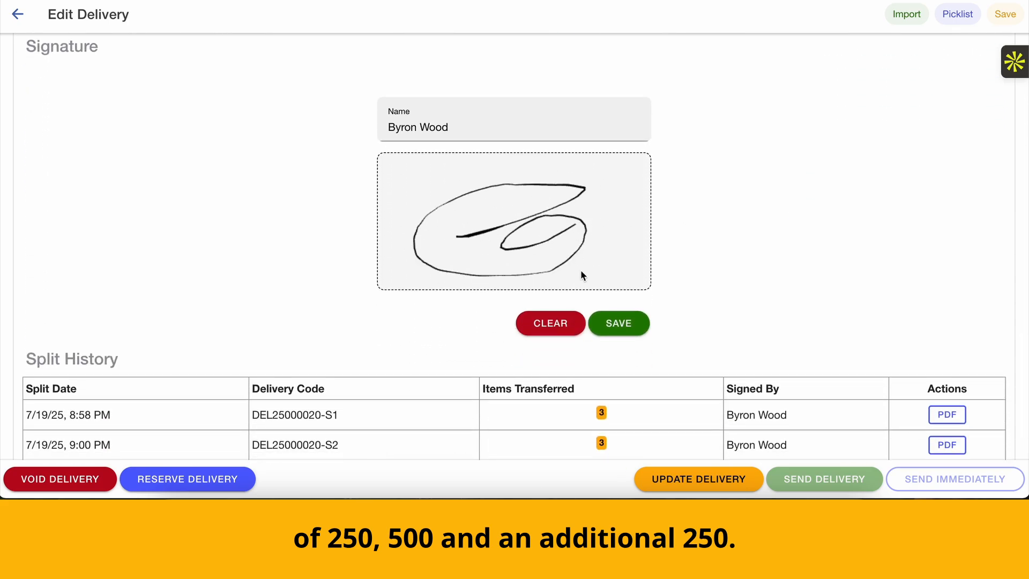
pyautogui.click(619, 323)
pyautogui.scroll(-2, 950, 211)
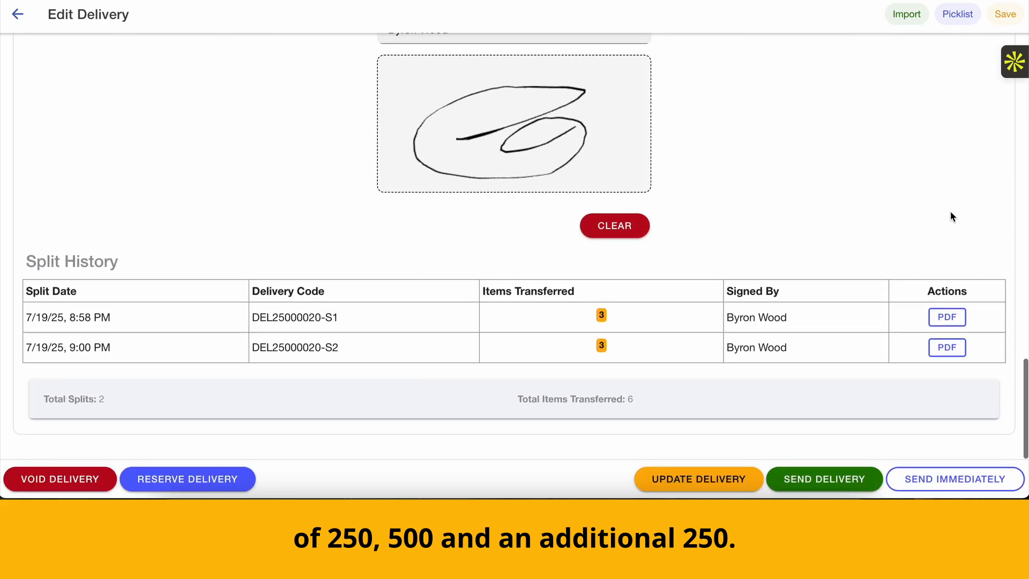
pyautogui.click(976, 477)
pyautogui.click(555, 290)
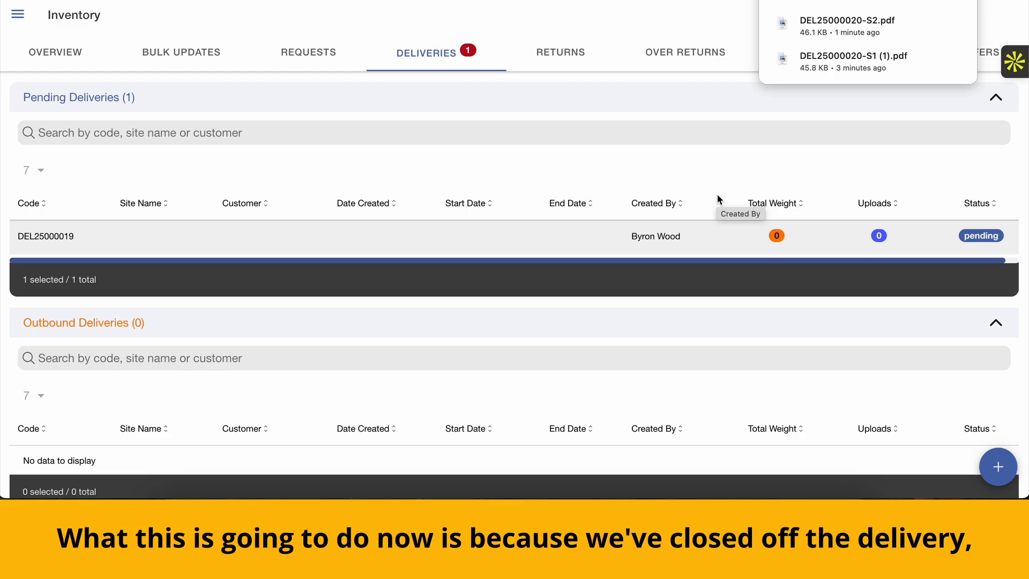
# Step: Open the completed S3 delivery and review its item quantities, signatures and split history, and return to the deliveries overview
pyautogui.scroll(-5, 718, 196)
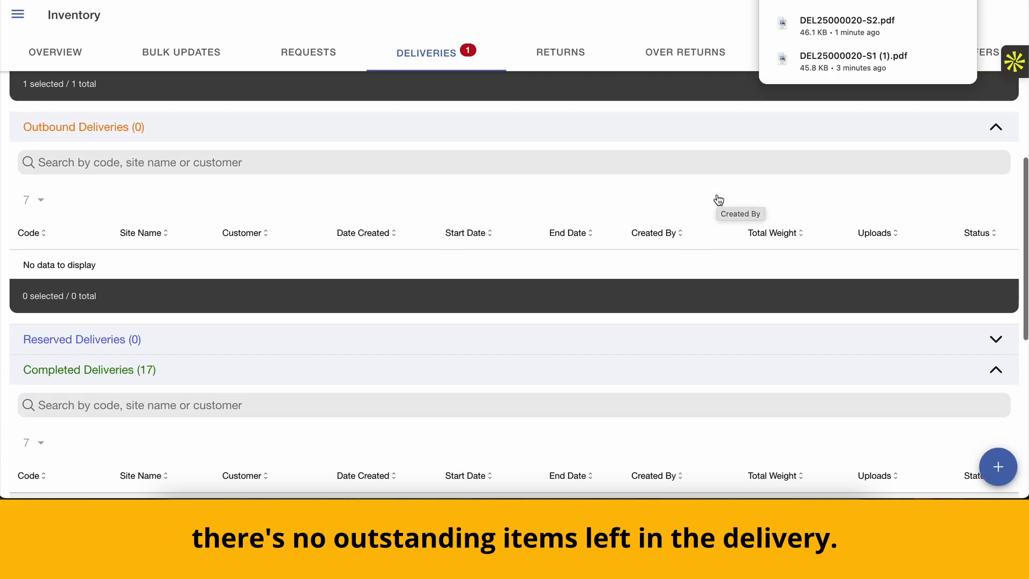
pyautogui.scroll(-2, 177, 349)
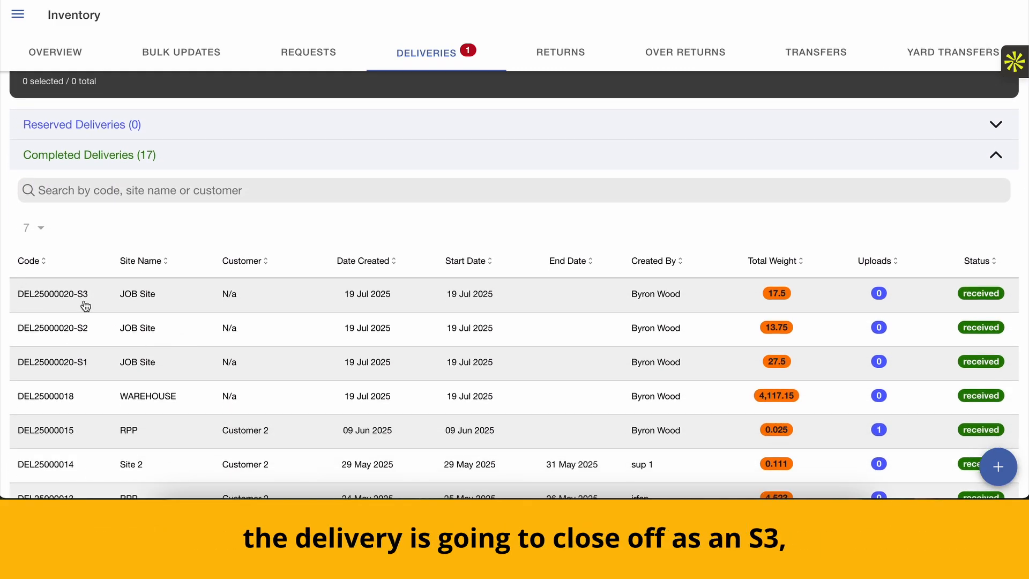
pyautogui.click(63, 300)
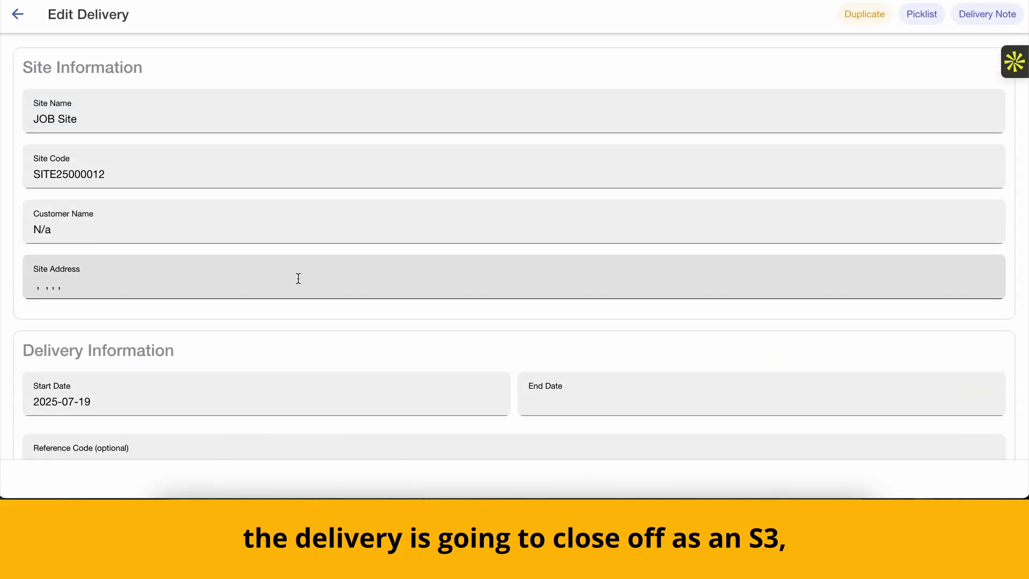
pyautogui.scroll(-7, 595, 243)
pyautogui.scroll(-4, 596, 244)
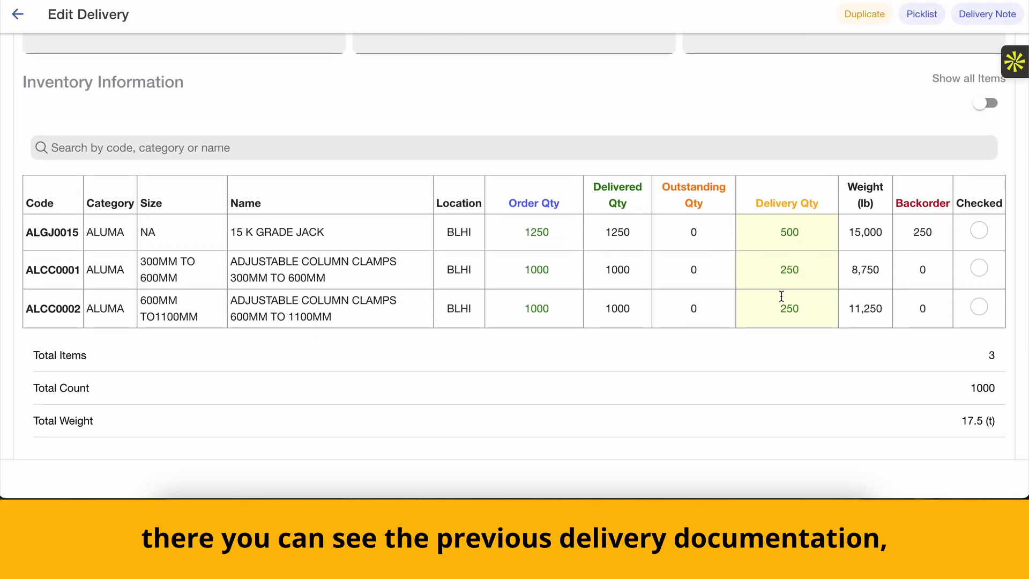
pyautogui.scroll(-2, 782, 294)
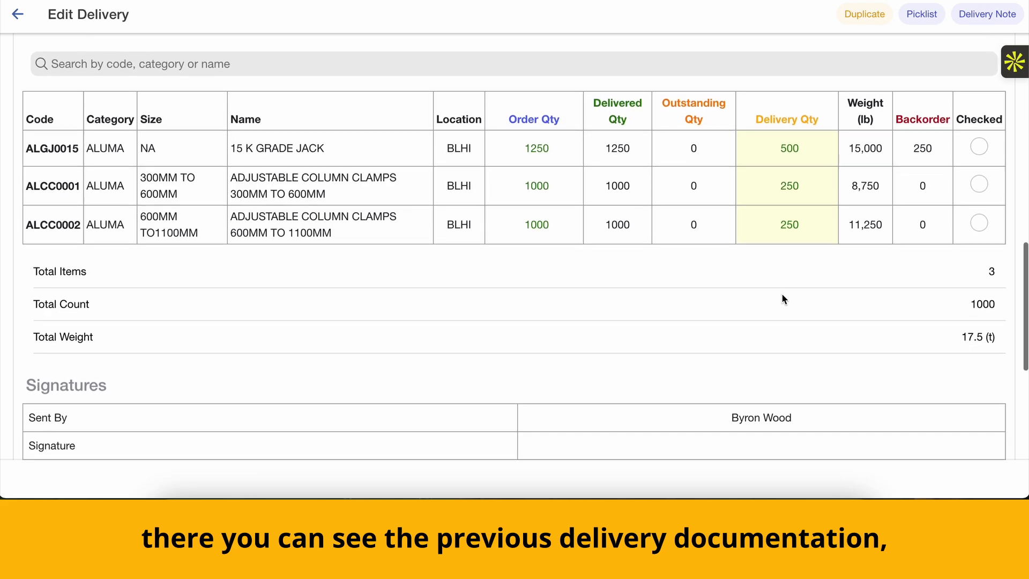
pyautogui.scroll(-5, 724, 211)
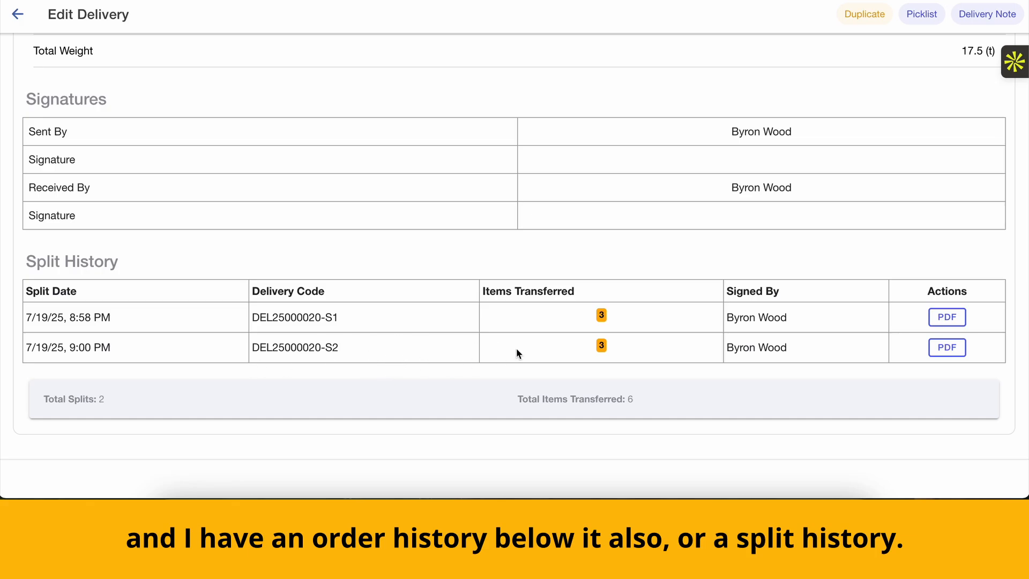
pyautogui.scroll(20, 516, 349)
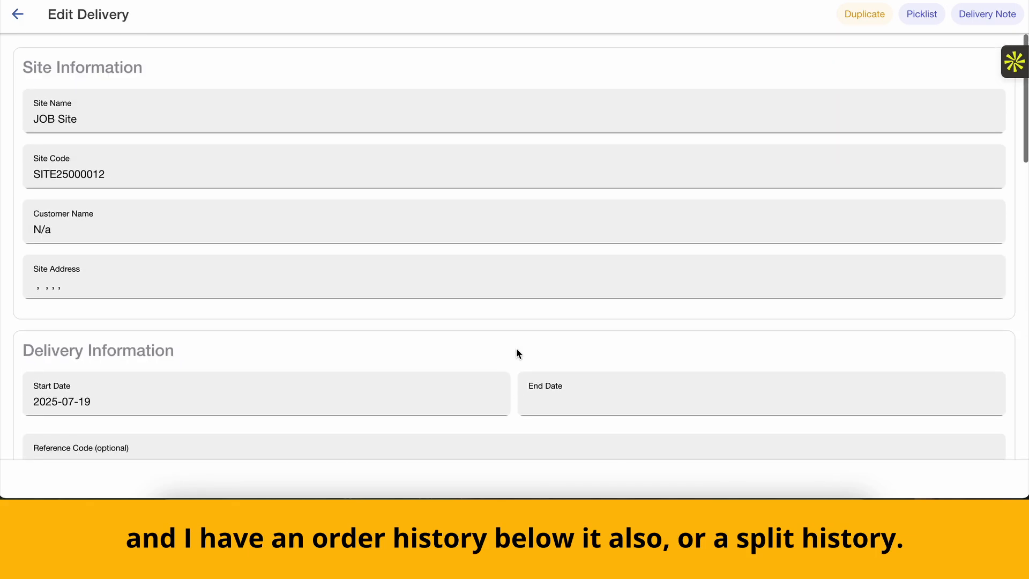
pyautogui.click(14, 17)
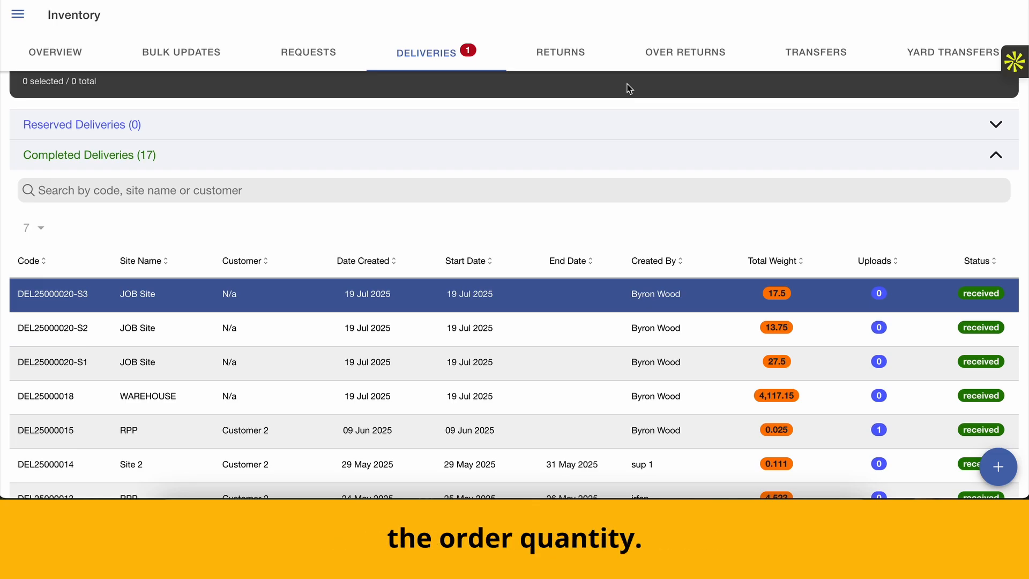
# Step: Open JOB Site from the sites list and review its inventory quantities and weights
pyautogui.click(16, 18)
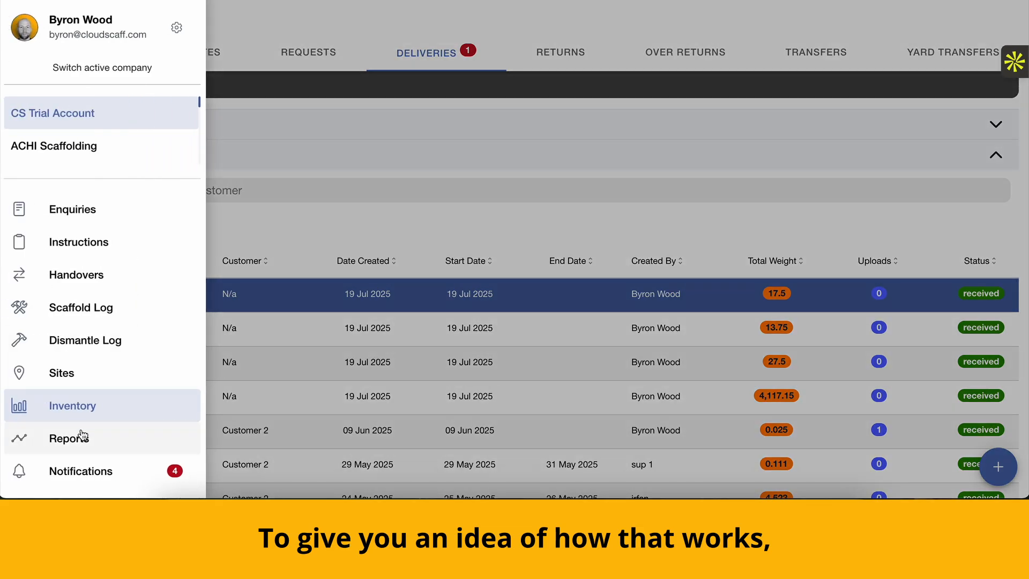
pyautogui.click(65, 382)
pyautogui.click(181, 197)
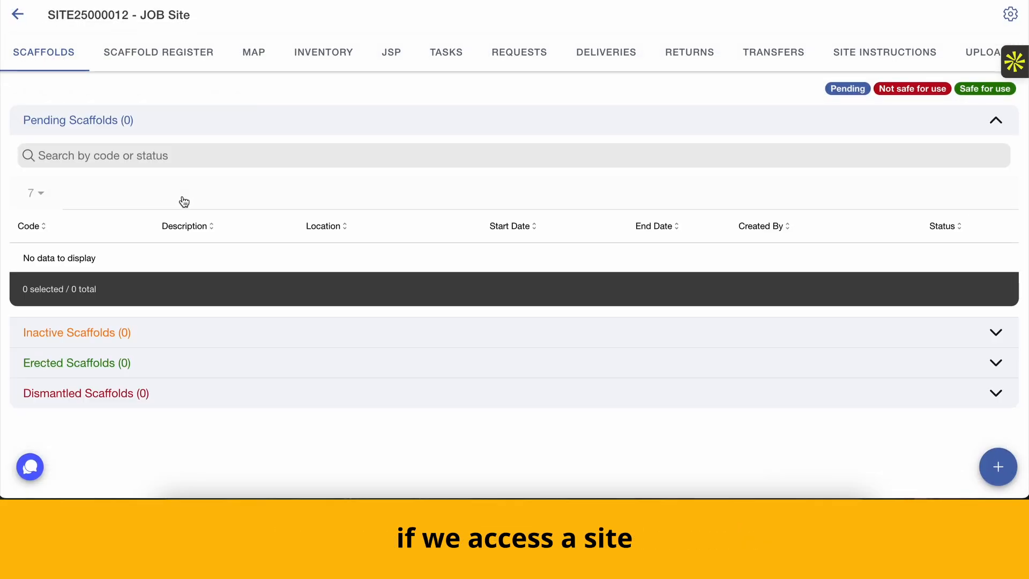
pyautogui.click(350, 57)
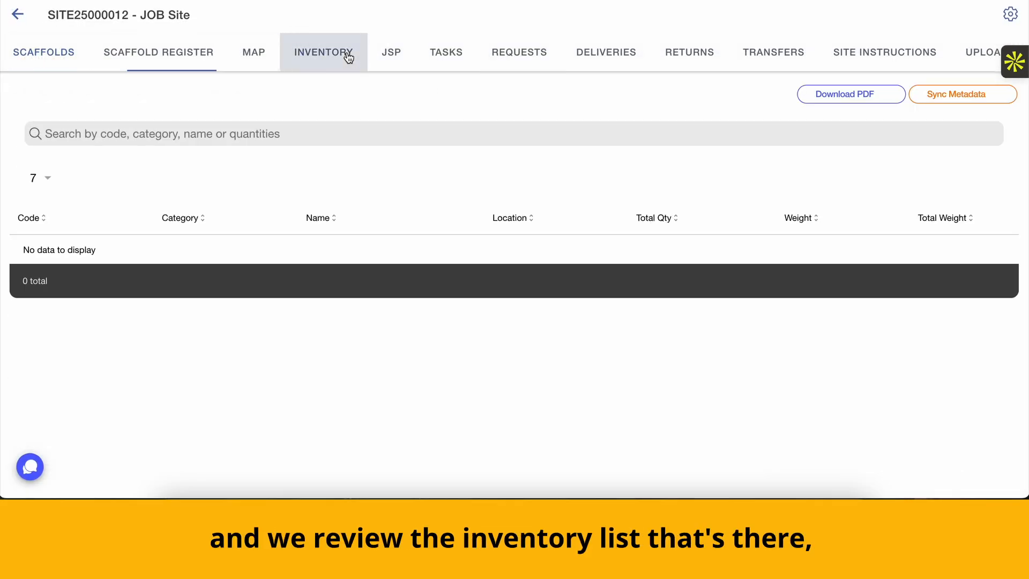
pyautogui.scroll(-2, 435, 259)
pyautogui.scroll(2, 435, 259)
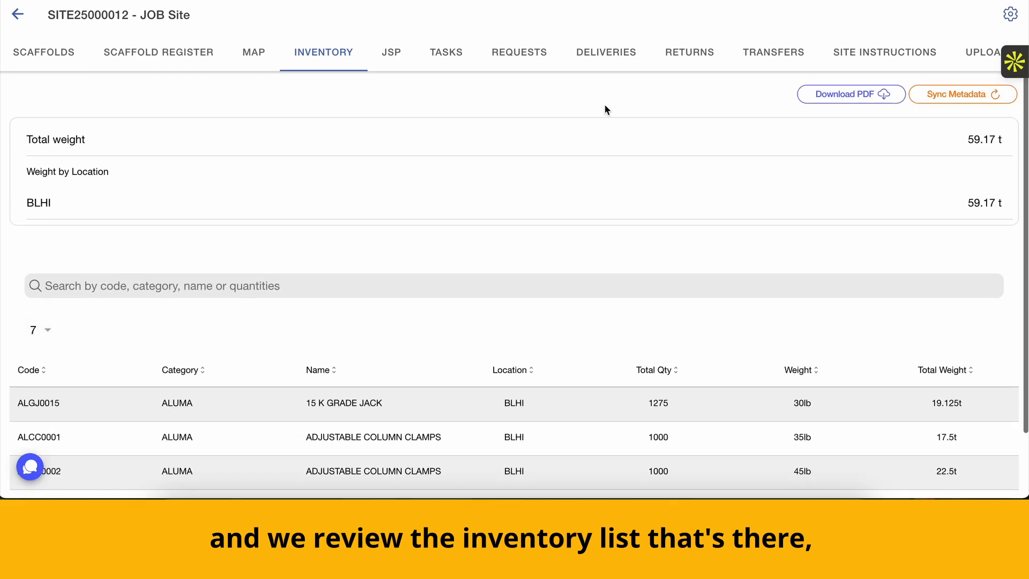
# Step: Review the completed split deliveries recorded under JOB Site
pyautogui.click(611, 52)
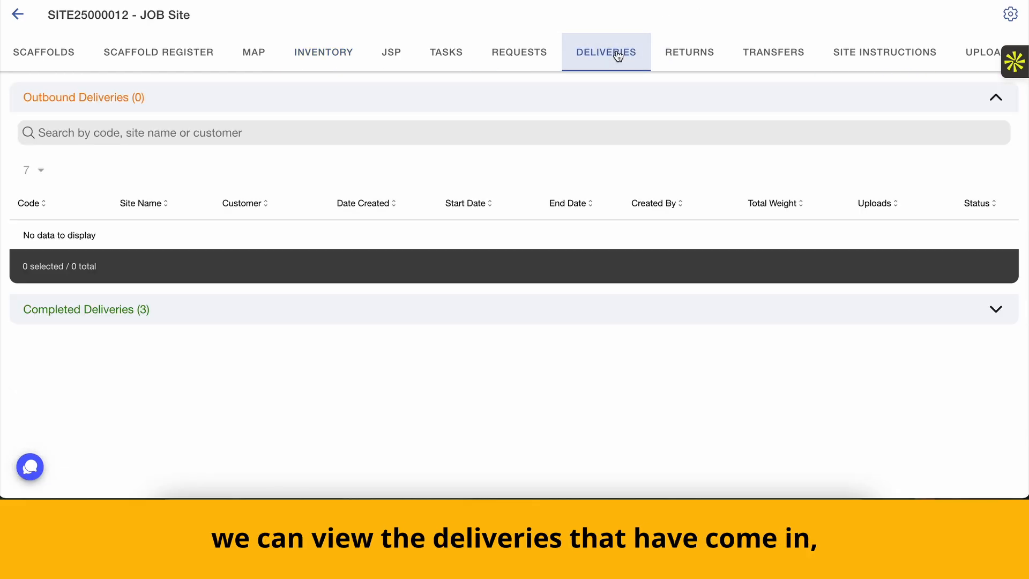
pyautogui.click(469, 315)
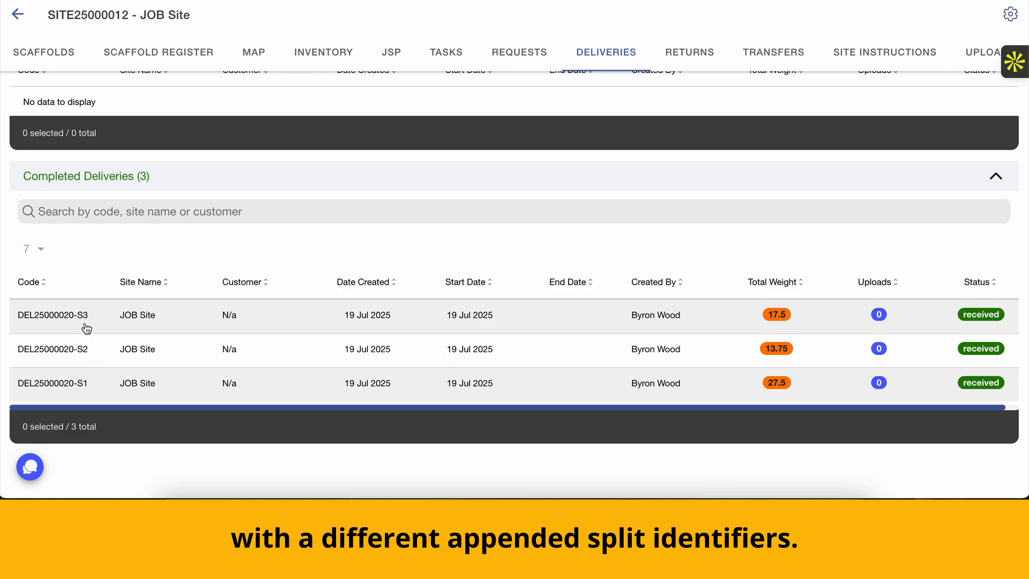
pyautogui.scroll(2, 499, 91)
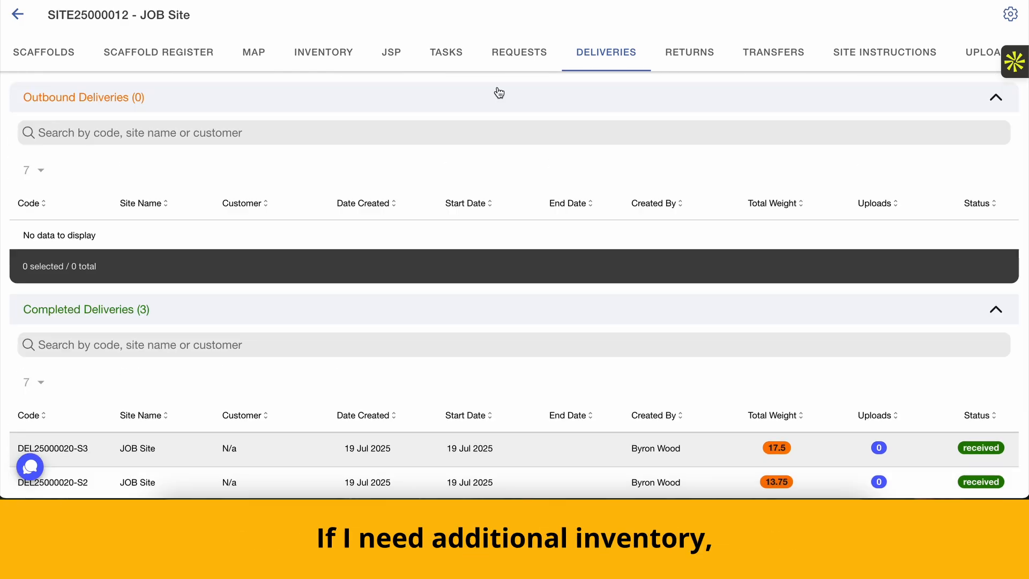
# Step: Start a new inventory request for JOB Site with start date 2025-07-19 and end date 31 July 2025
pyautogui.click(521, 57)
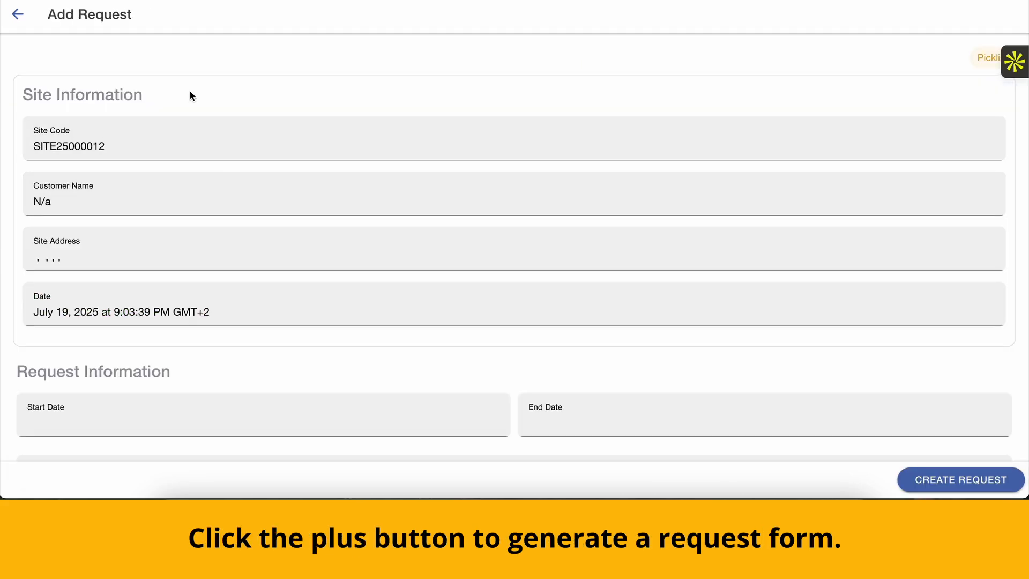
pyautogui.scroll(-2, 189, 92)
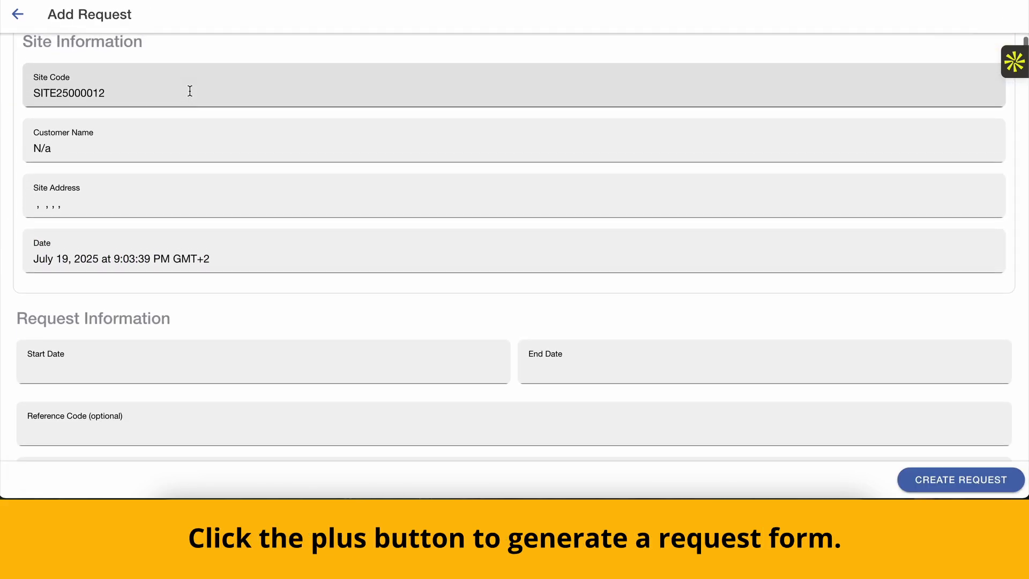
pyautogui.scroll(1, 256, 314)
pyautogui.scroll(-5, 342, 274)
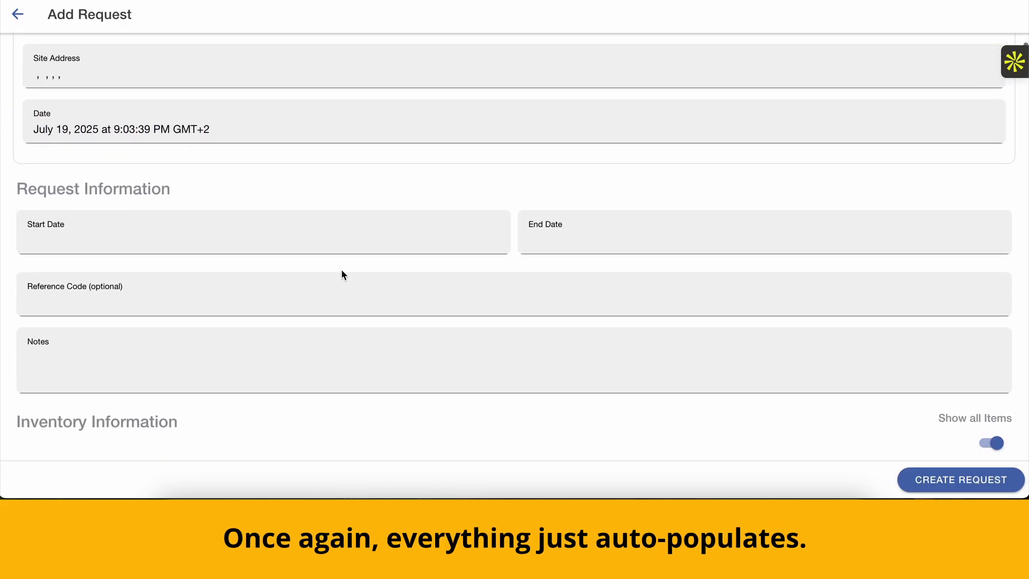
pyautogui.click(364, 169)
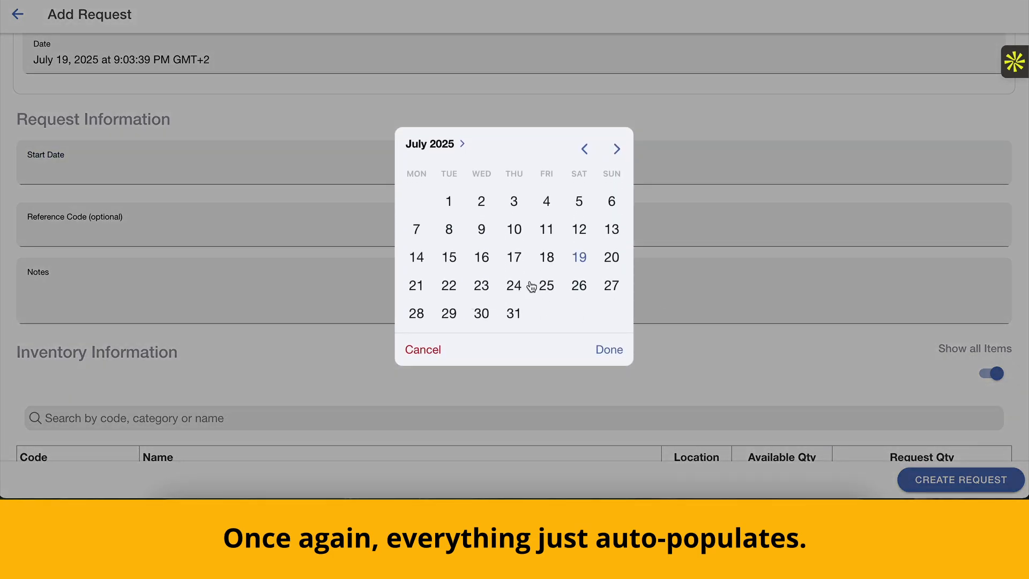
pyautogui.click(578, 257)
pyautogui.click(610, 350)
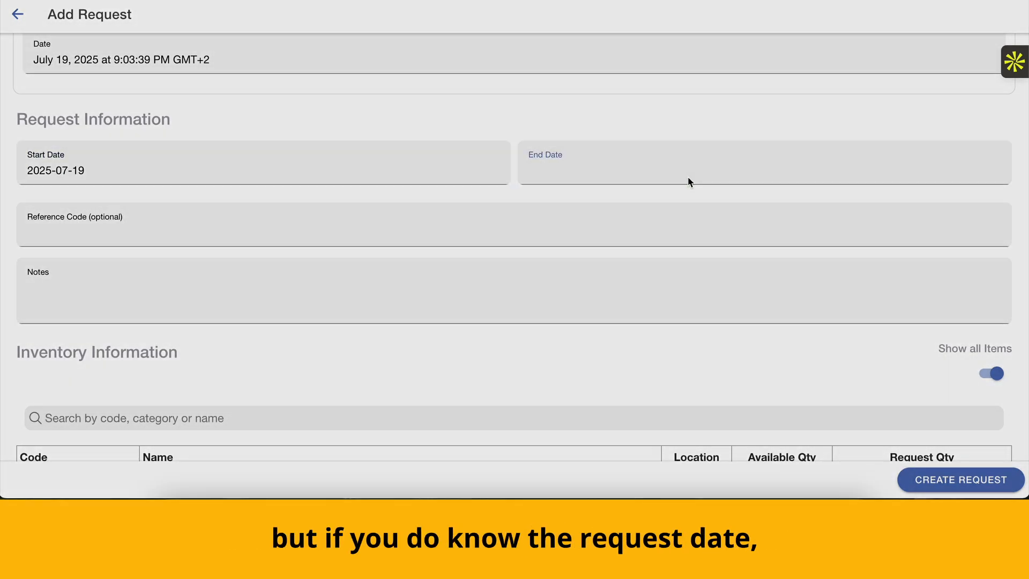
pyautogui.click(689, 177)
pyautogui.click(523, 319)
pyautogui.click(609, 350)
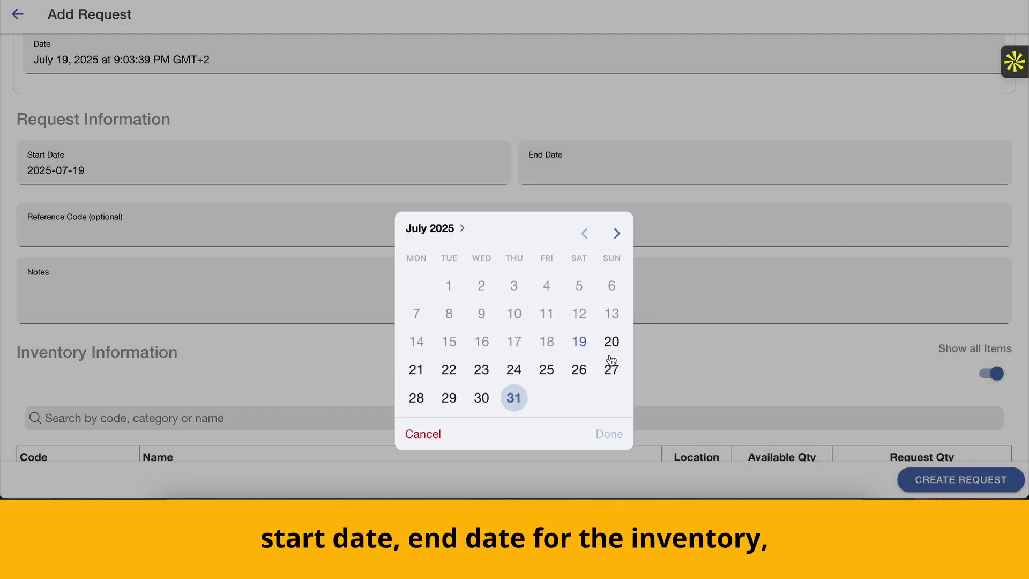
# Step: Request 100 each of the 14', 16' and 6' aluminum walers (strongback) in the request's inventory list
pyautogui.scroll(-1, 345, 252)
pyautogui.scroll(-6, 346, 253)
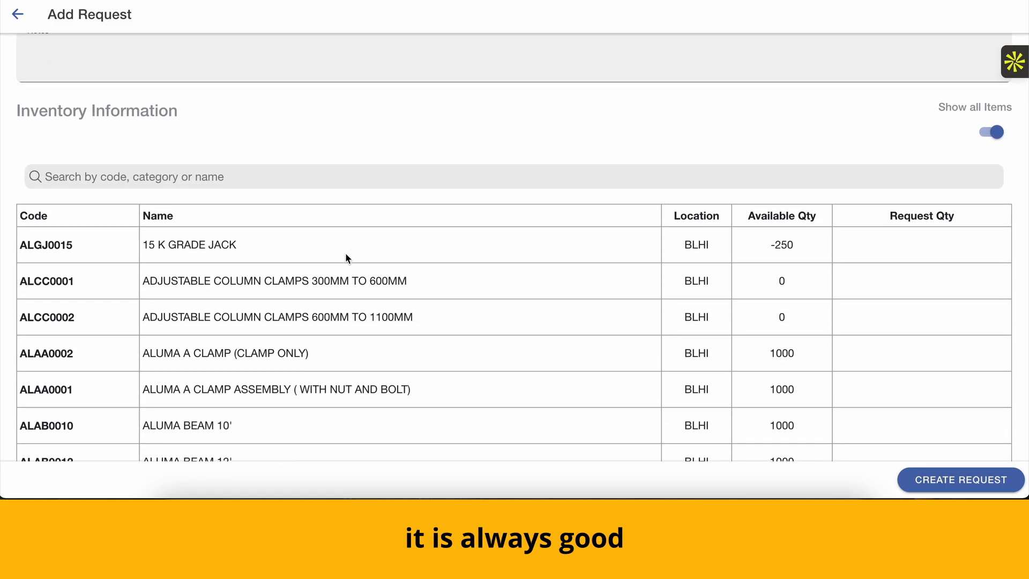
pyautogui.scroll(-10, 346, 259)
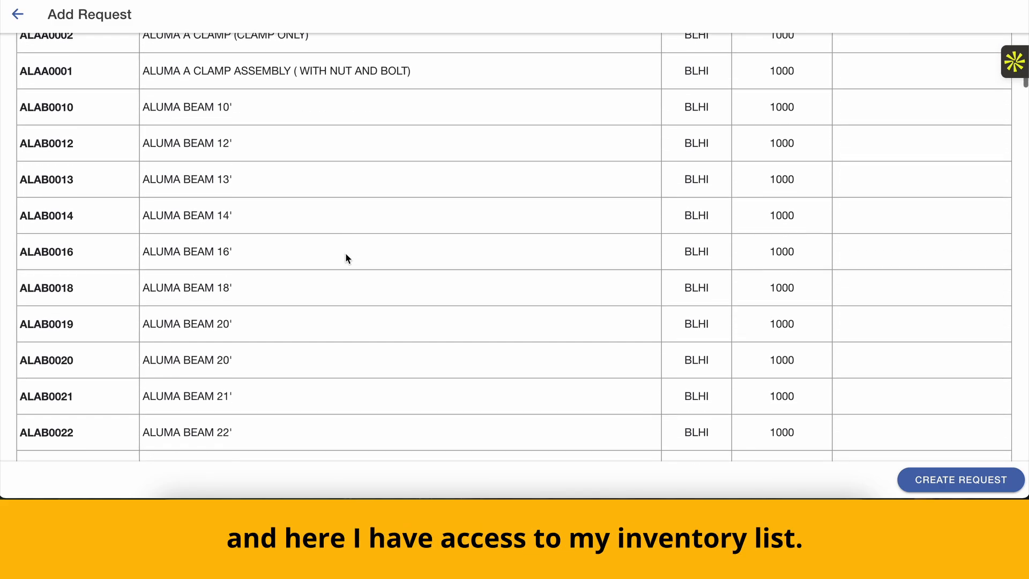
pyautogui.scroll(-7, 345, 252)
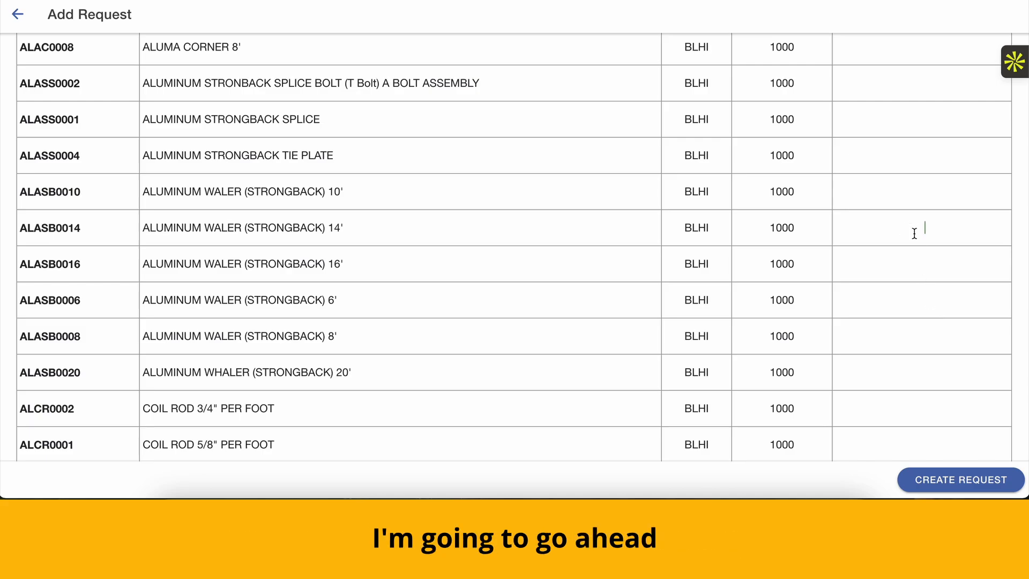
pyautogui.click(914, 233)
pyautogui.write('100')
pyautogui.click(904, 269)
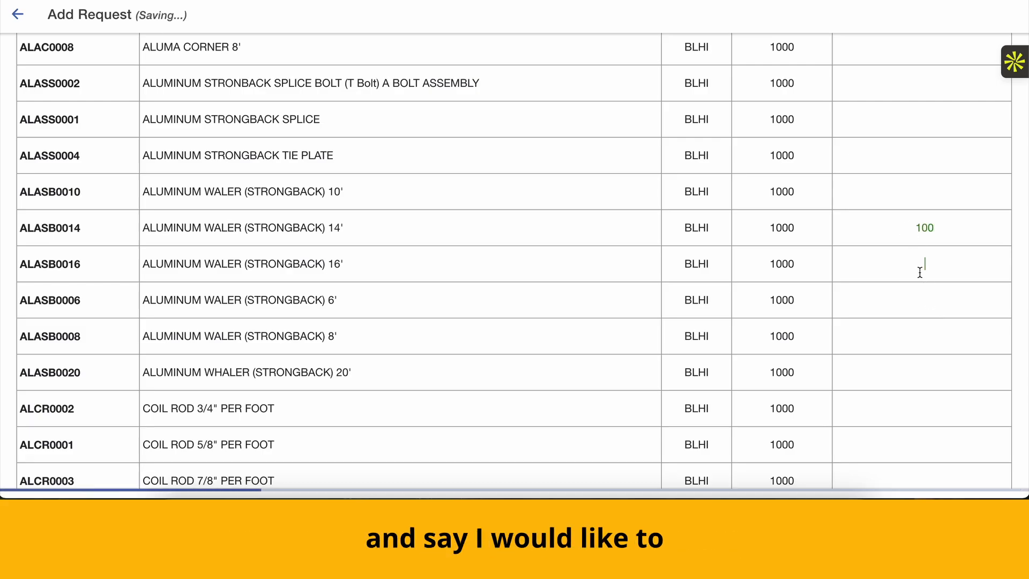
pyautogui.write('100')
pyautogui.click(866, 313)
pyautogui.write('10')
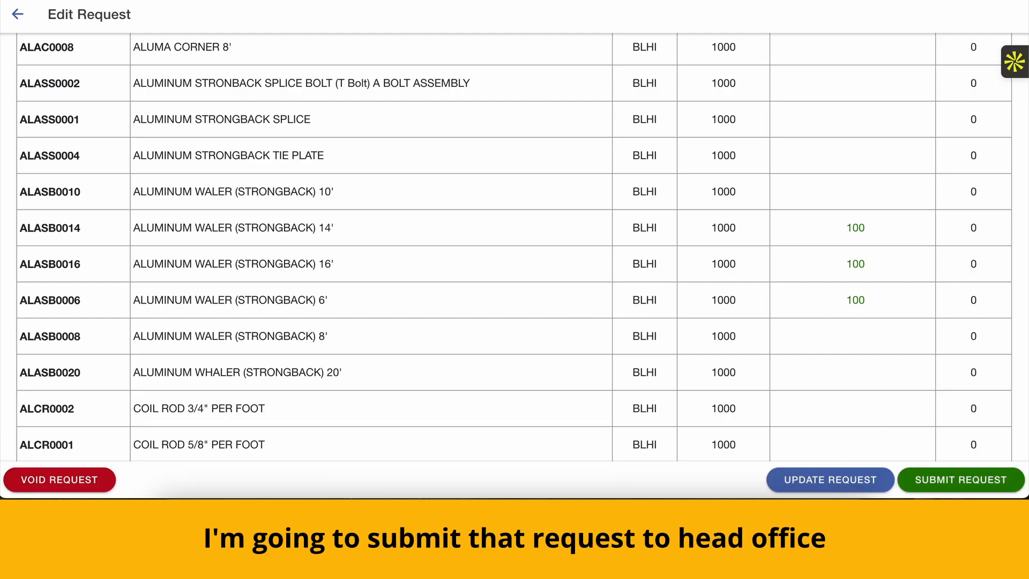
# Step: Submit the inventory request and check it among JOB Site's submitted requests
pyautogui.click(961, 480)
pyautogui.click(549, 281)
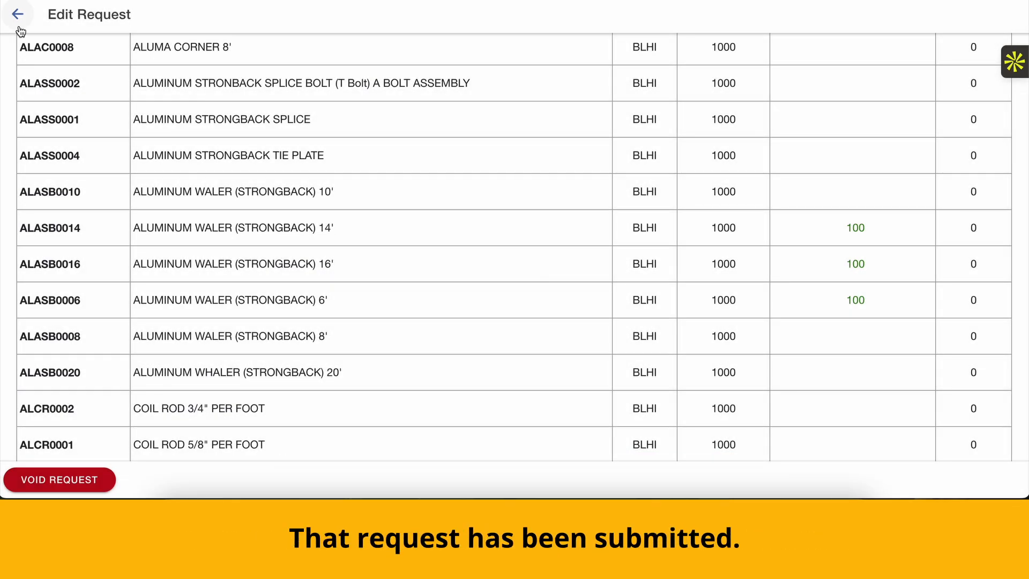
pyautogui.scroll(-20, 272, 197)
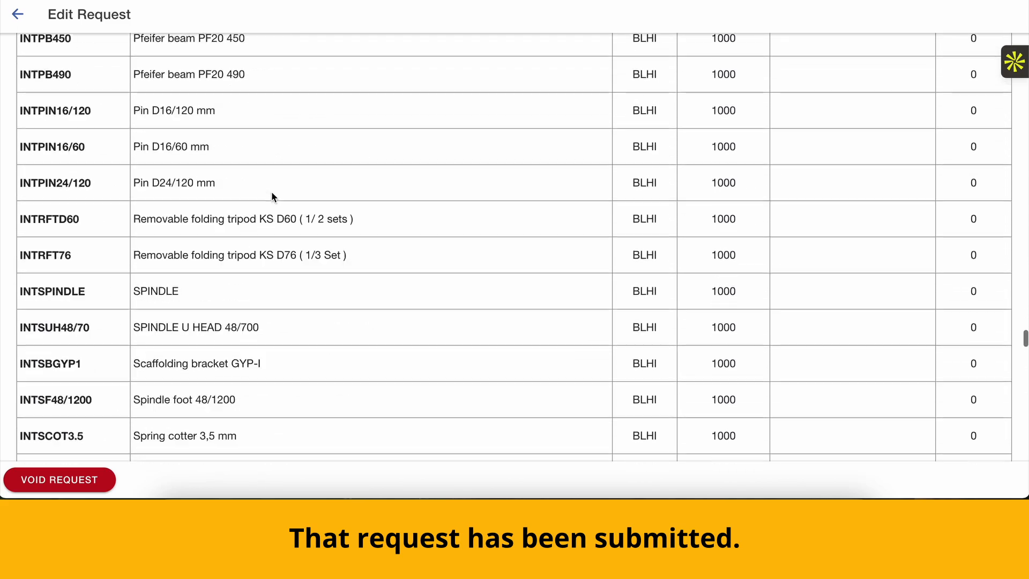
pyautogui.click(16, 12)
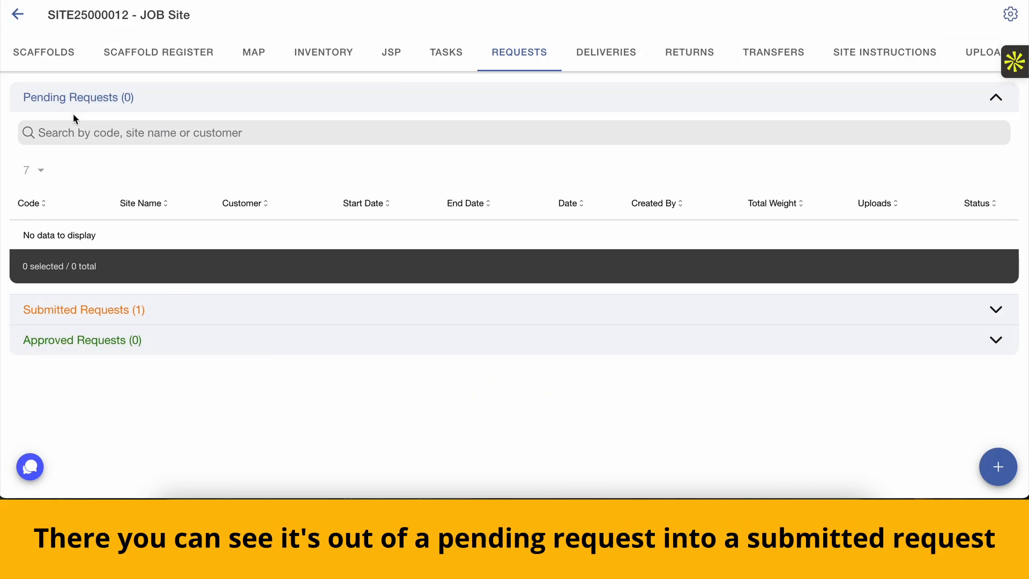
pyautogui.click(70, 319)
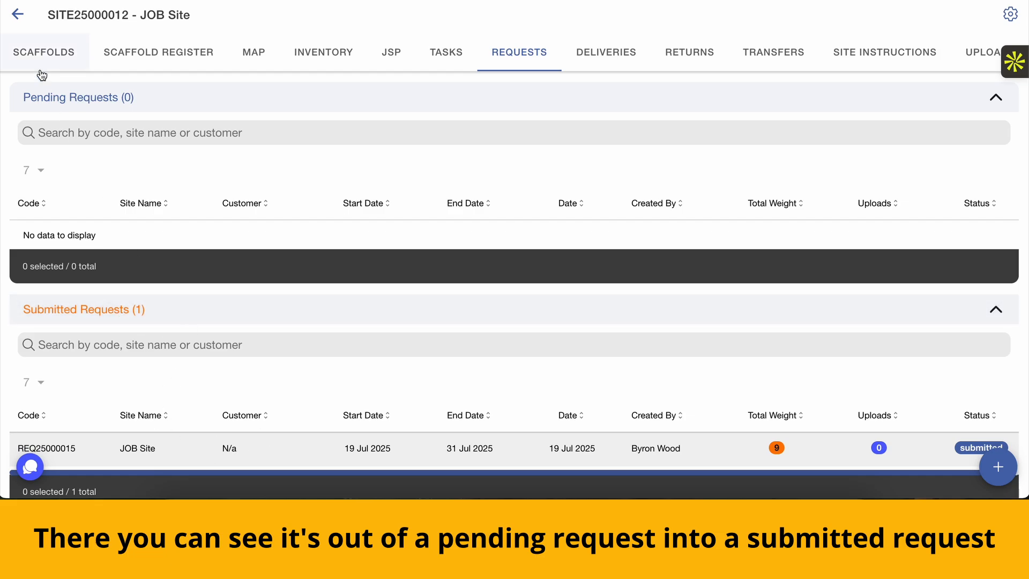
# Step: Open JOB Site's submitted request from the company inventory, review its items and approve it
pyautogui.click(17, 13)
pyautogui.click(20, 13)
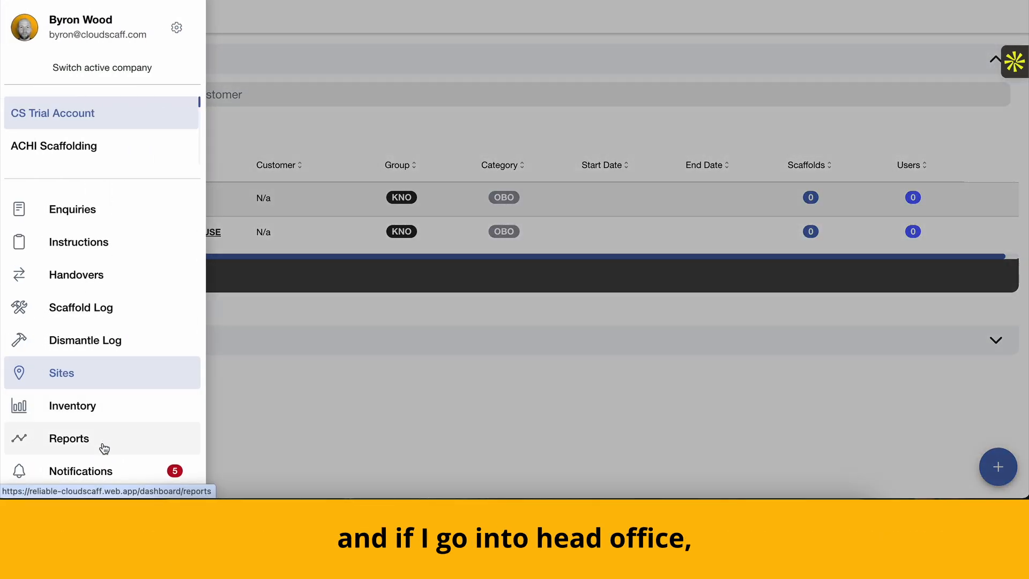
pyautogui.click(103, 397)
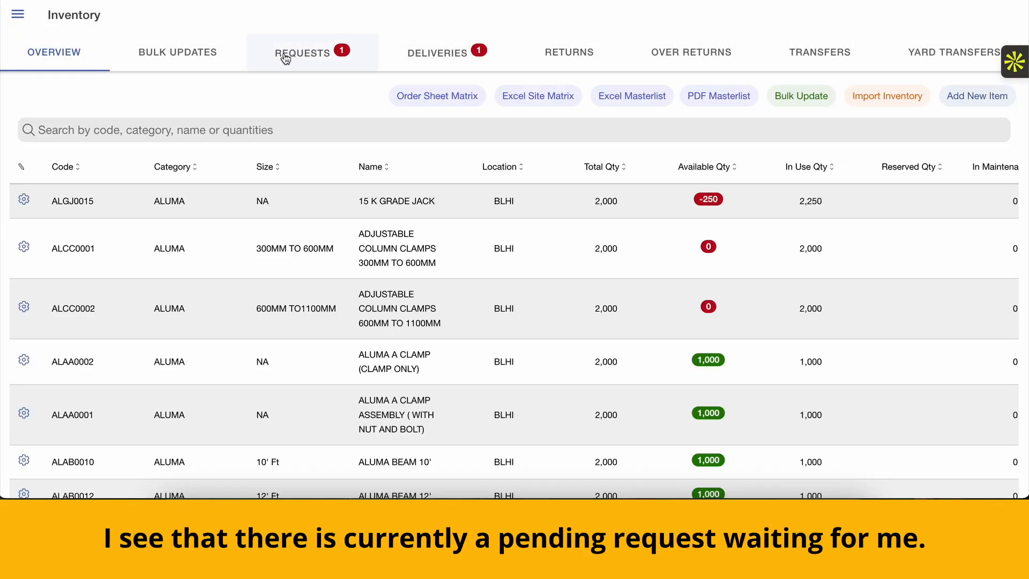
pyautogui.click(322, 55)
pyautogui.click(301, 244)
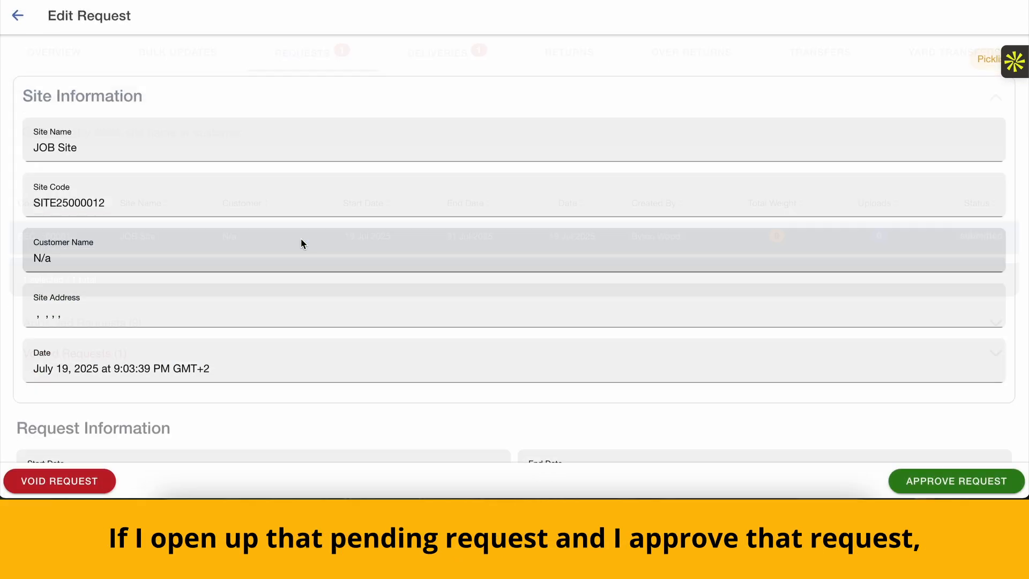
pyautogui.scroll(-12, 301, 239)
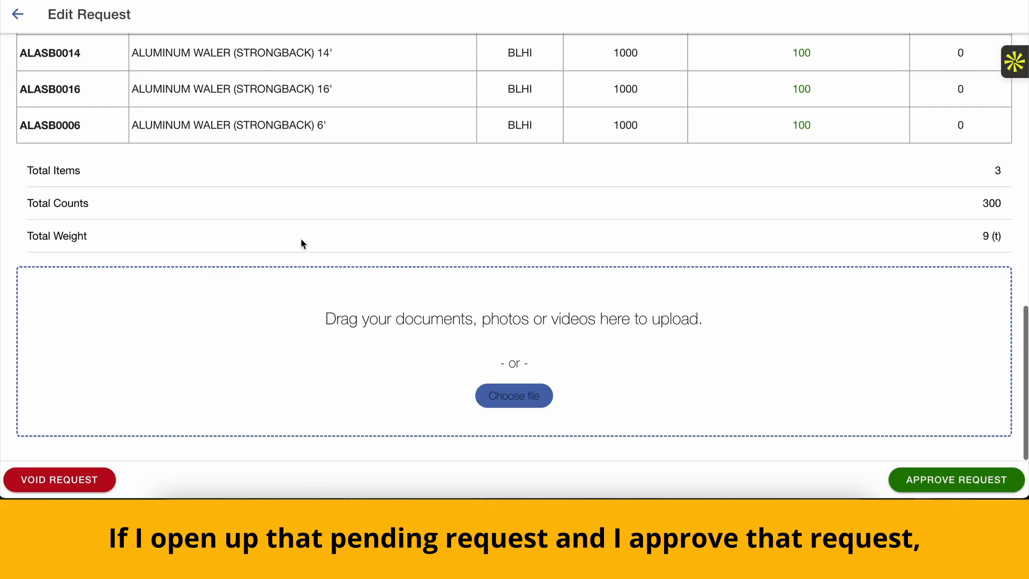
pyautogui.scroll(5, 300, 242)
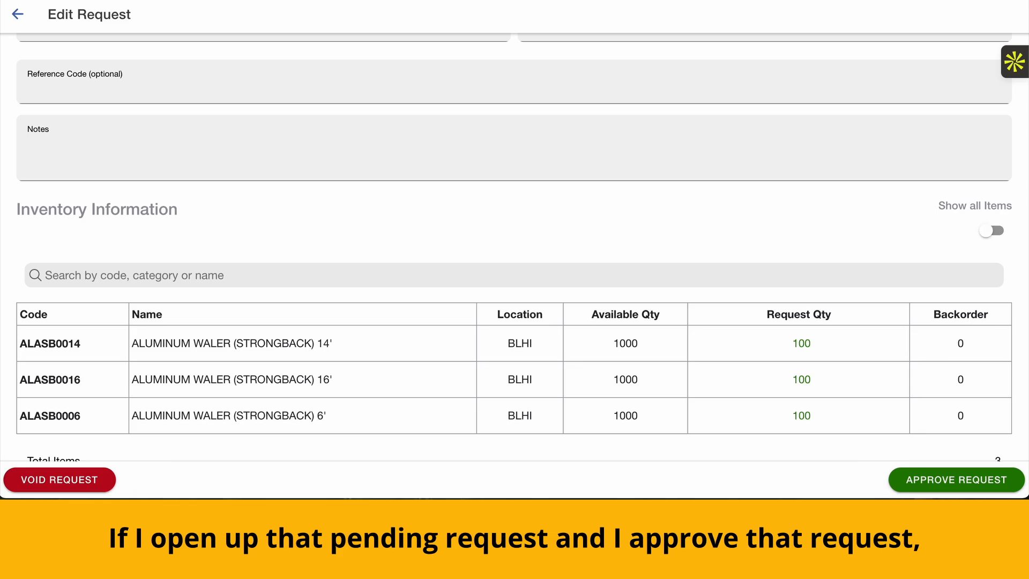
pyautogui.click(914, 480)
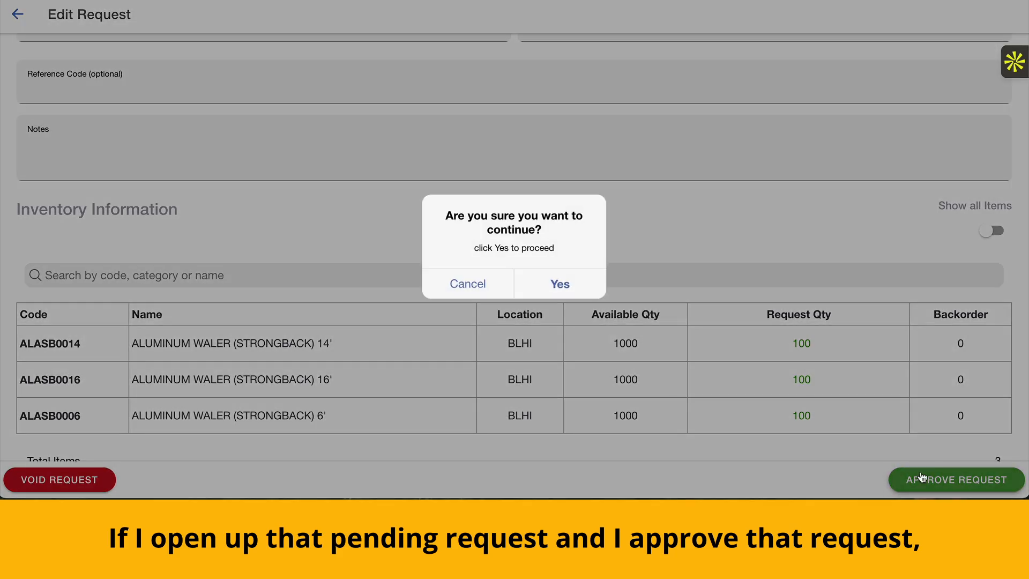
pyautogui.click(557, 284)
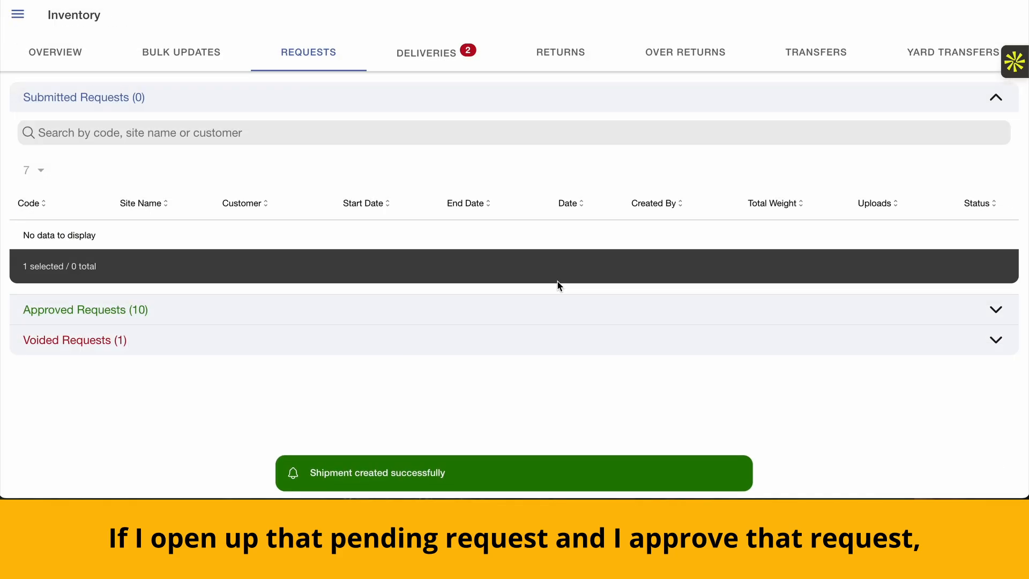
# Step: Open JOB Site's new pending delivery and set the delivery quantity to 50 for the 14' and 16' aluminum walers
pyautogui.click(418, 51)
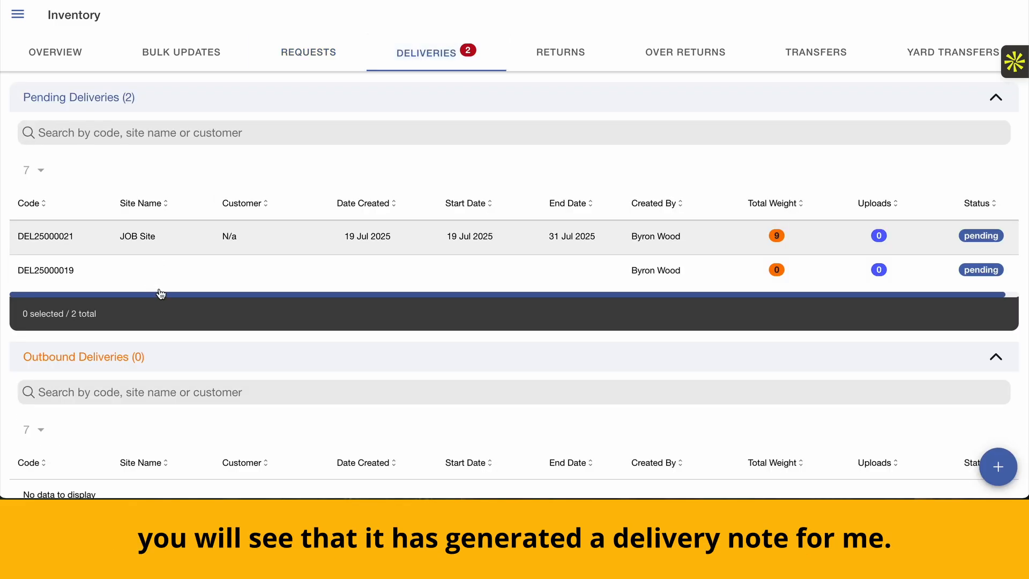
pyautogui.click(296, 241)
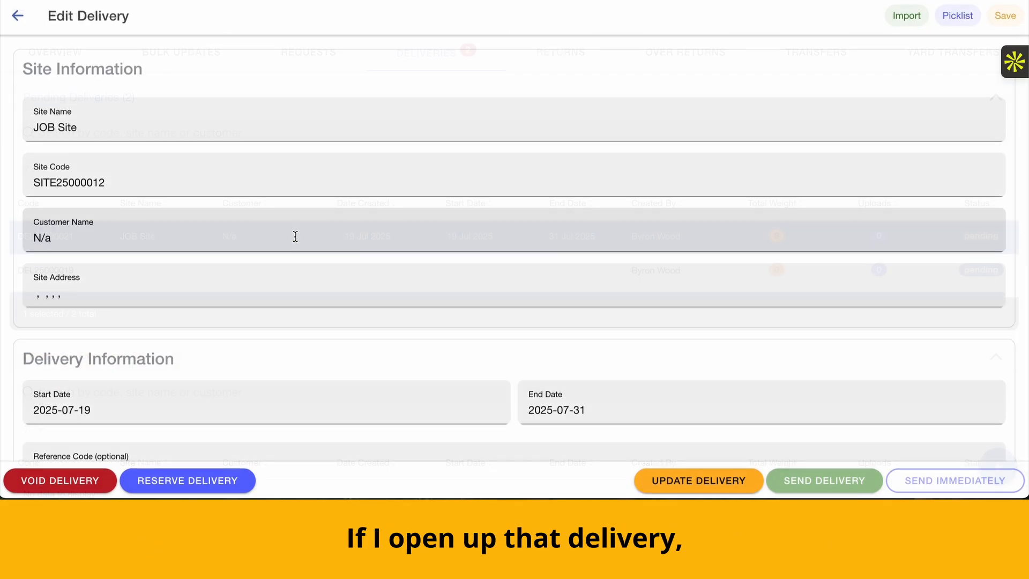
pyautogui.scroll(-8, 477, 193)
pyautogui.scroll(-4, 477, 191)
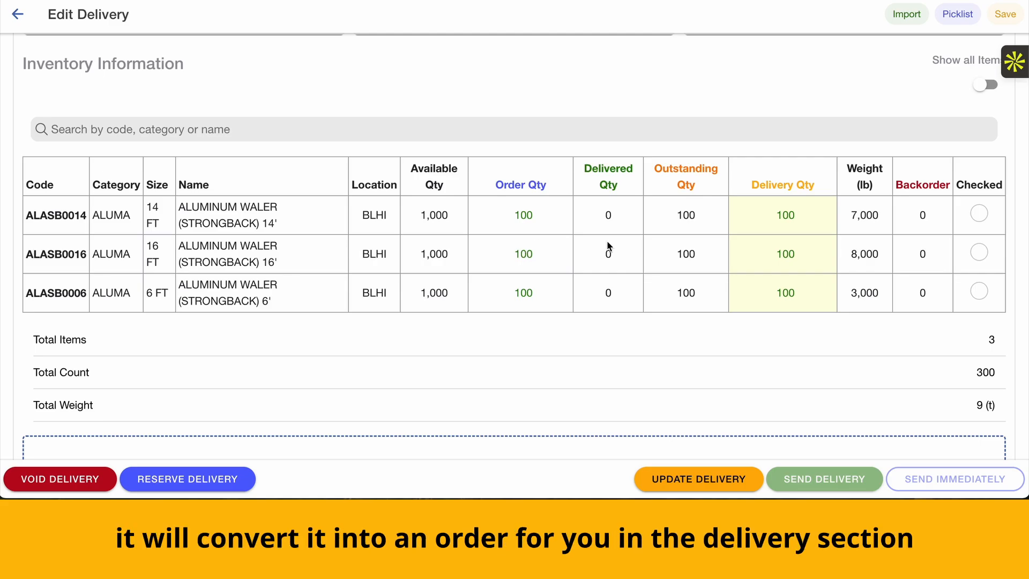
pyautogui.click(784, 213)
pyautogui.doubleClick(784, 214)
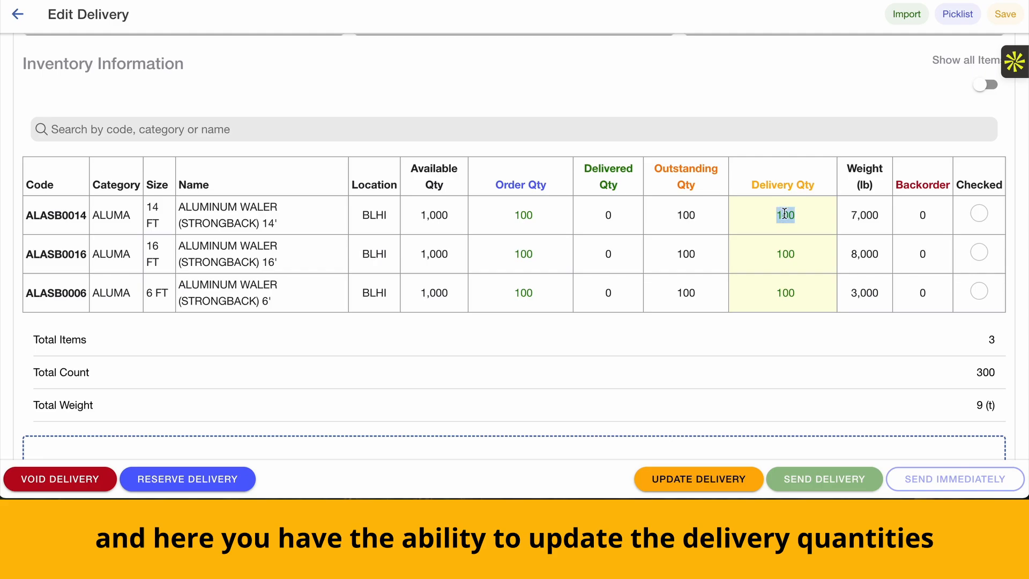
pyautogui.write('50')
pyautogui.click(788, 255)
pyautogui.doubleClick(790, 256)
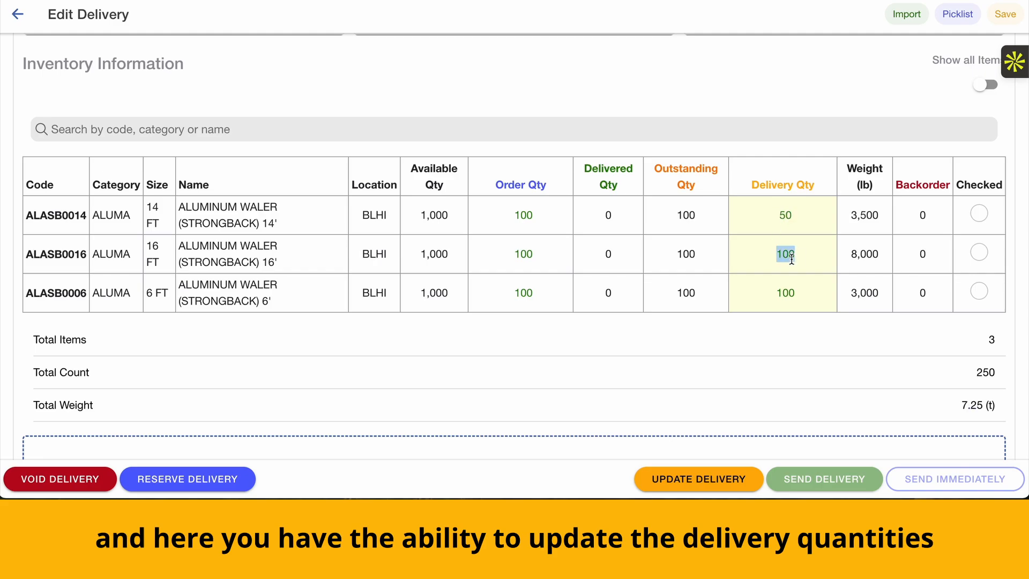
pyautogui.write('50')
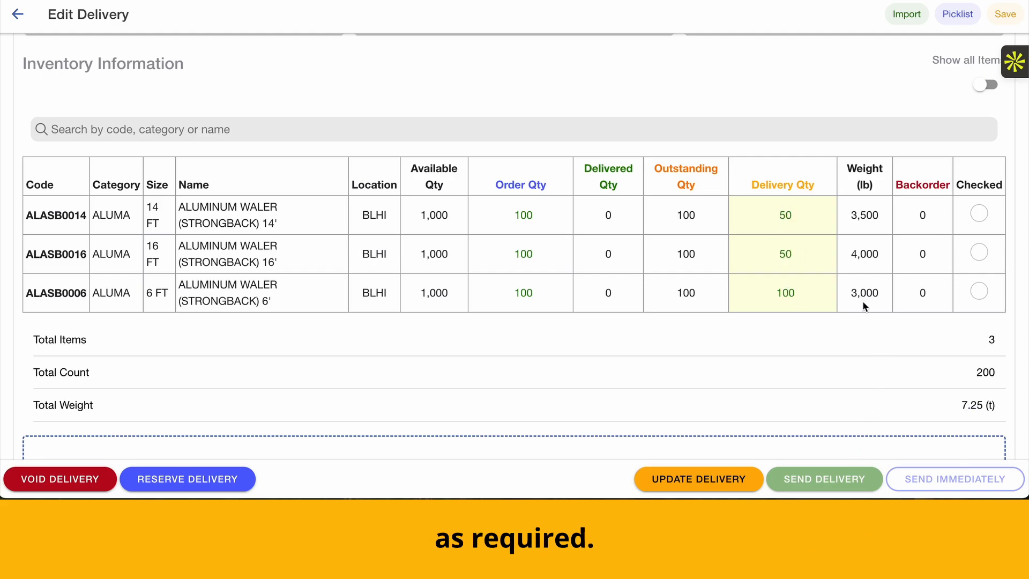
# Step: Draw a signature for JOB Site's pending waler delivery and save it
pyautogui.scroll(-10, 863, 306)
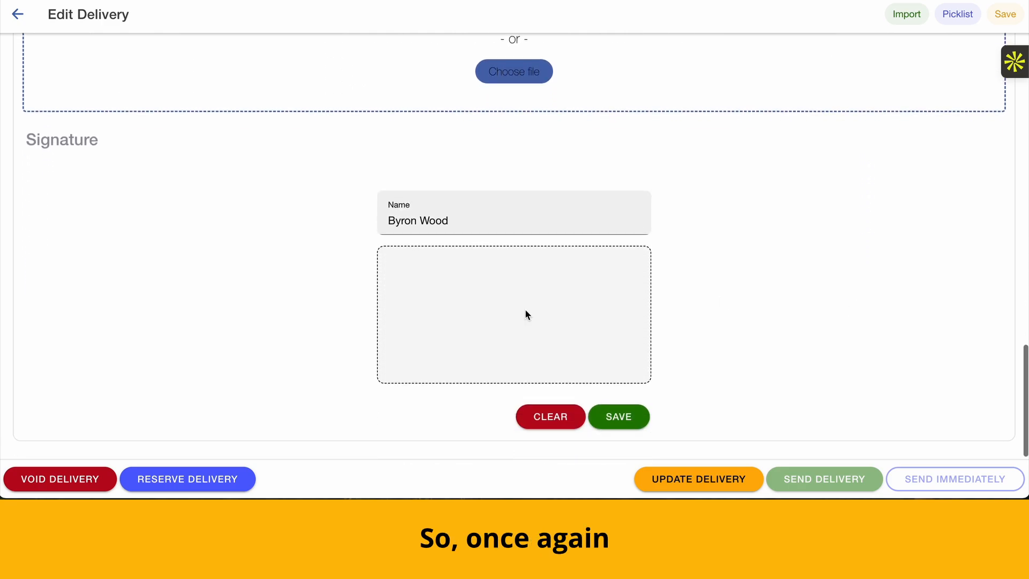
pyautogui.moveTo(432, 332); pyautogui.dragTo(578, 300)
pyautogui.click(619, 420)
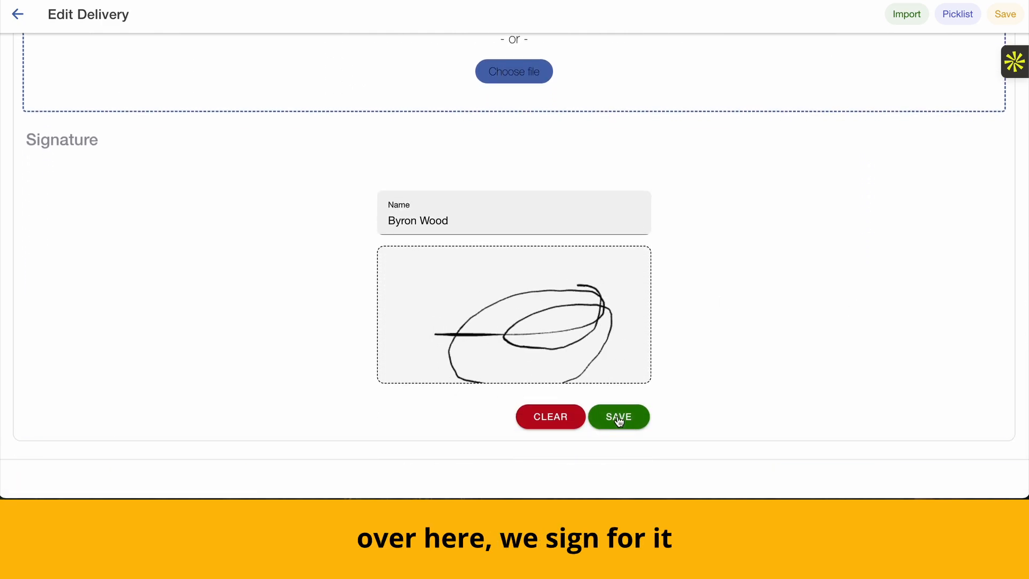
pyautogui.scroll(-1, 1011, 262)
pyautogui.click(610, 420)
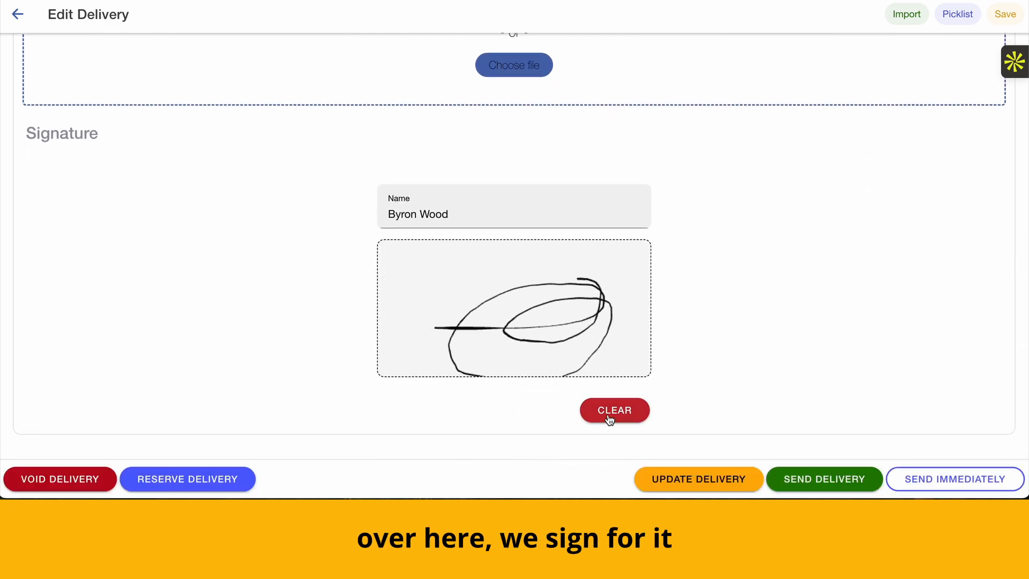
# Step: Send the signed delivery as a split without marking it received immediately, and check it among the outbound deliveries
pyautogui.click(949, 485)
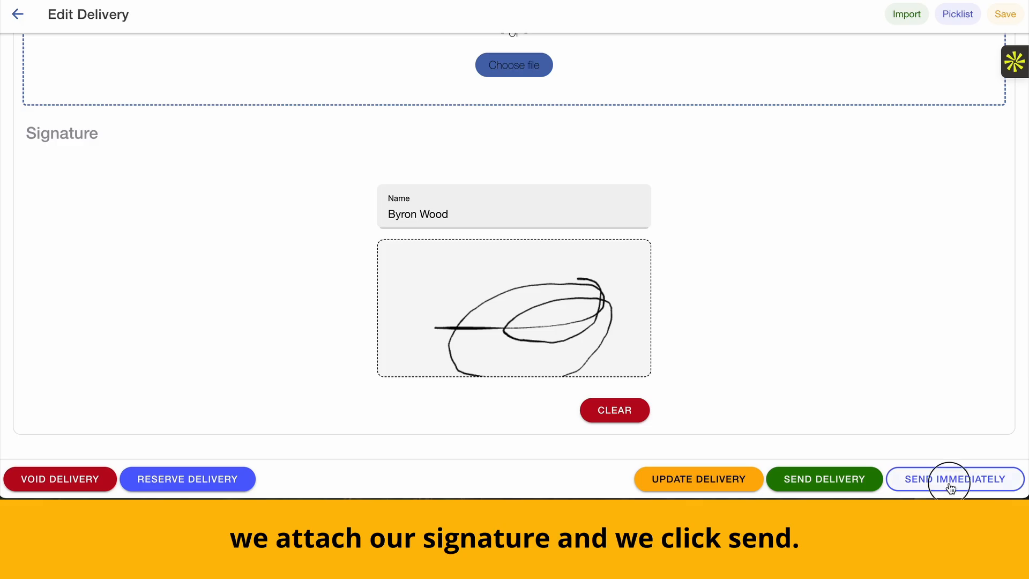
pyautogui.click(453, 290)
pyautogui.click(816, 478)
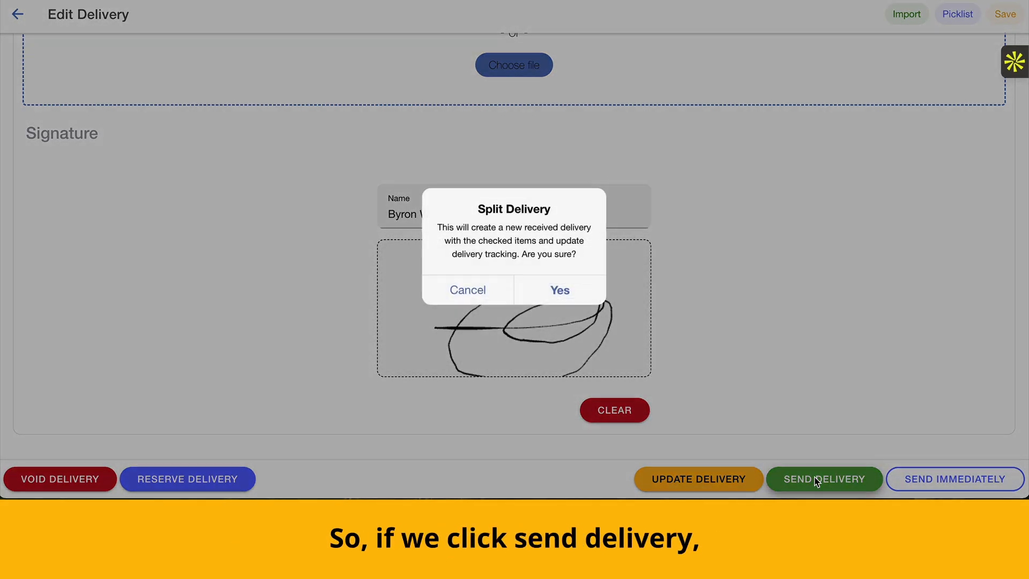
pyautogui.click(557, 290)
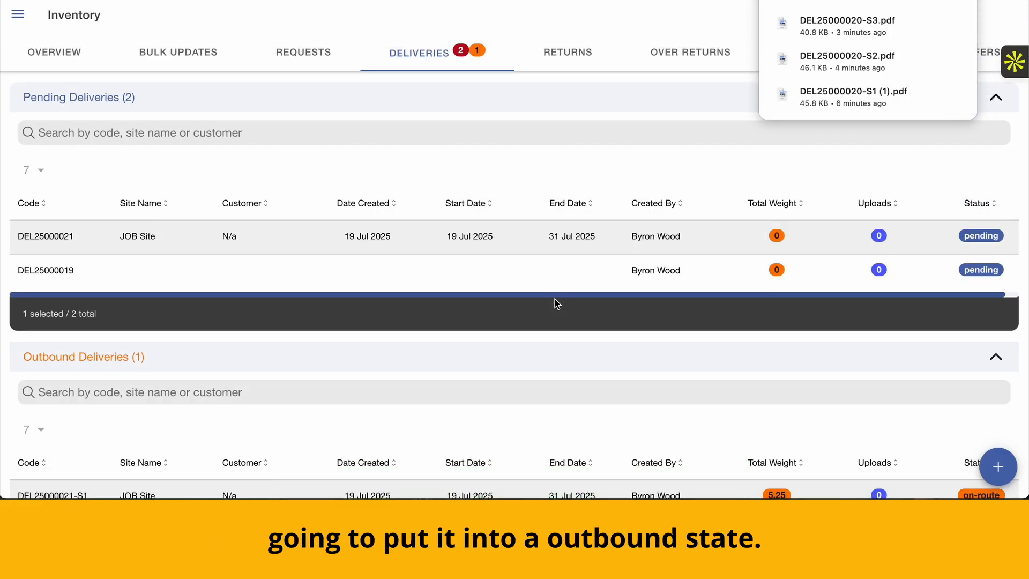
pyautogui.scroll(-3, 449, 245)
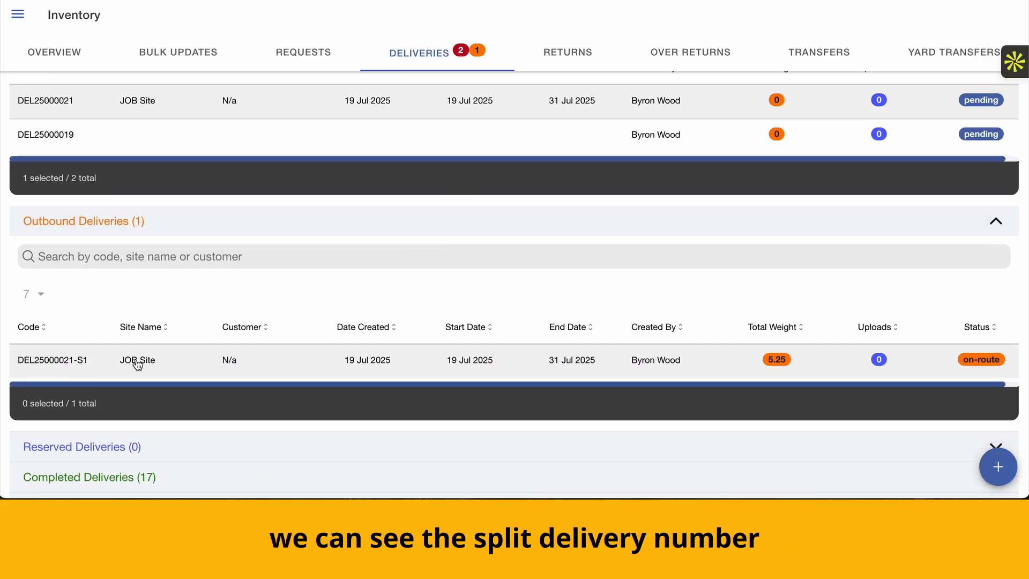
# Step: Open the on-route split delivery from JOB Site's own deliveries and review its item quantities
pyautogui.click(17, 14)
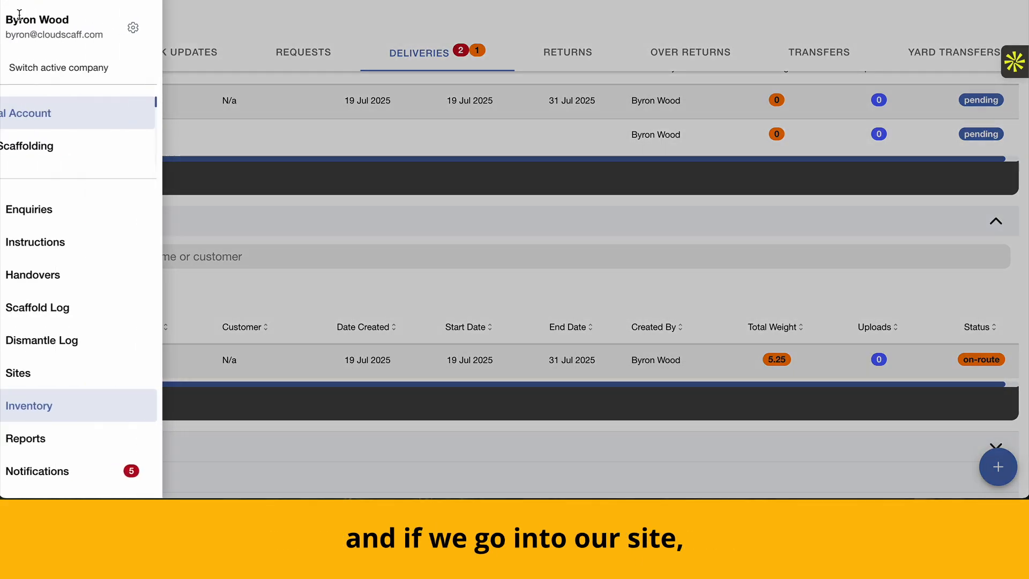
pyautogui.click(92, 370)
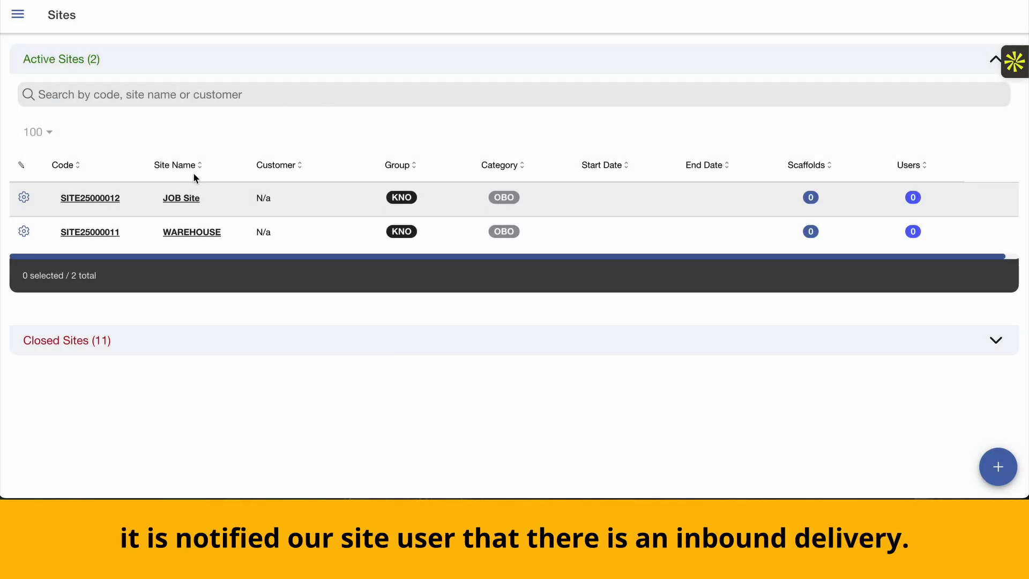
pyautogui.click(184, 204)
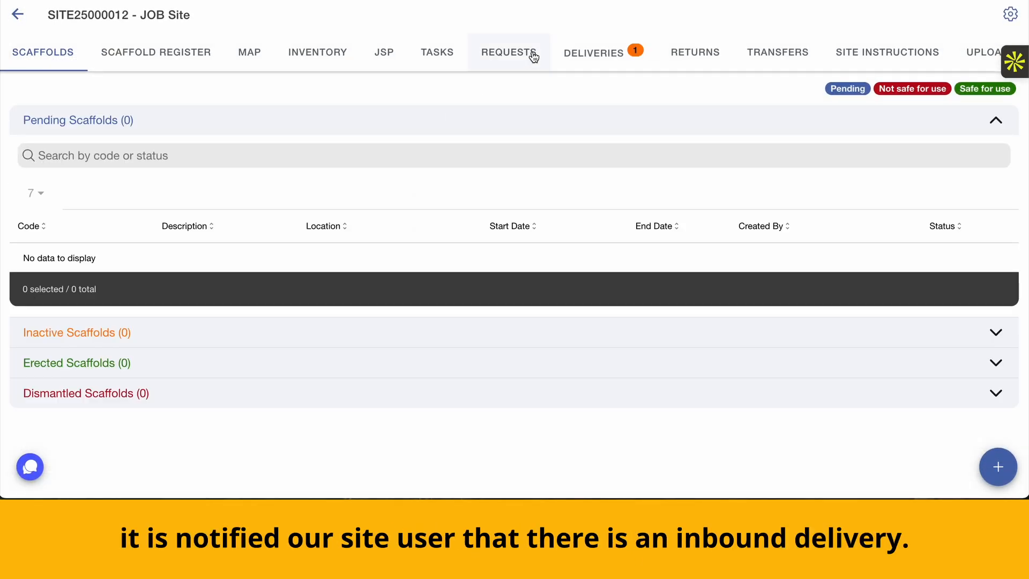
pyautogui.click(592, 65)
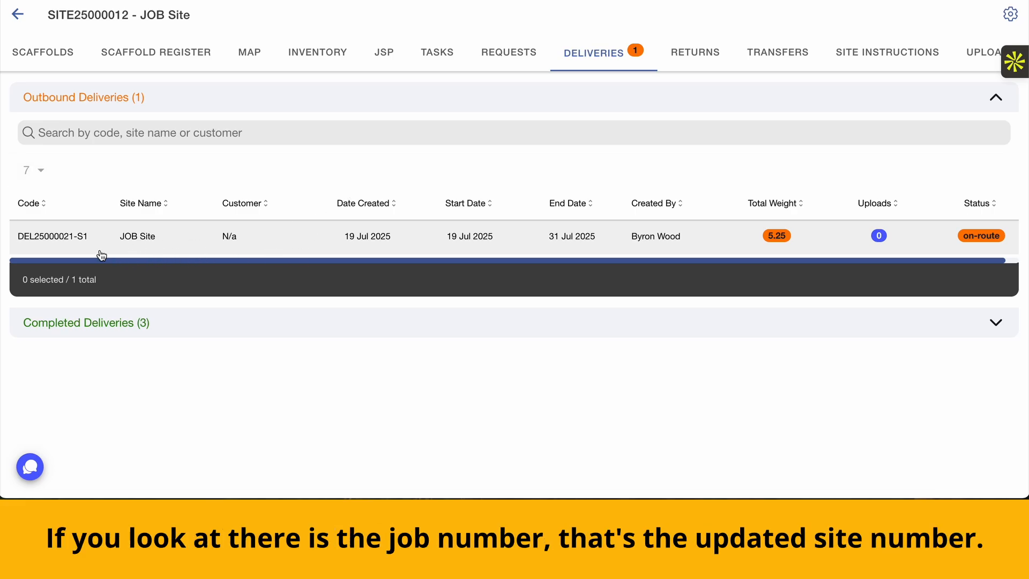
pyautogui.click(352, 240)
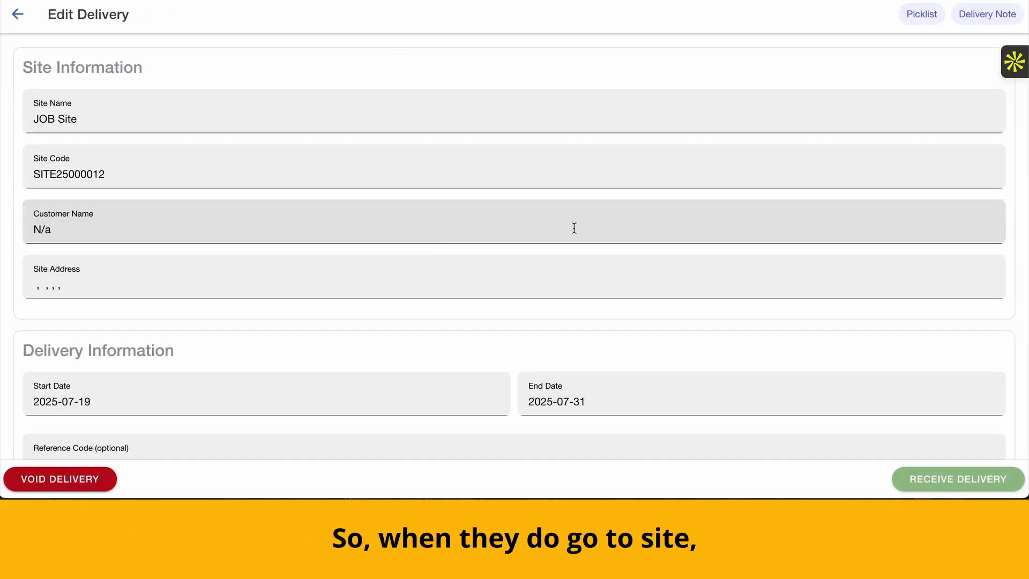
pyautogui.scroll(-6, 573, 230)
pyautogui.scroll(-5, 575, 232)
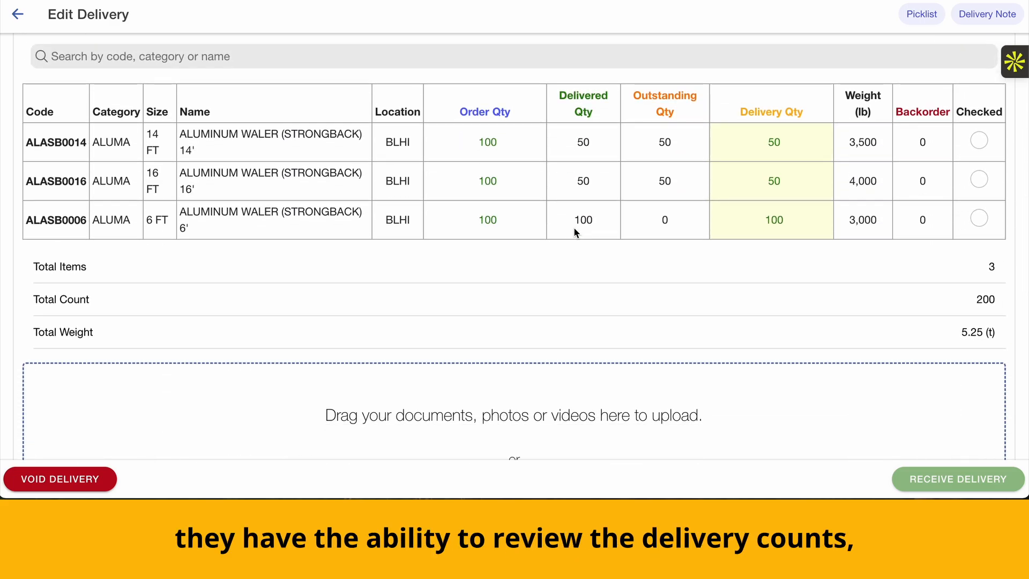
# Step: Draw and save a receiving signature on JOB Site's on-route delivery, and receive the delivery
pyautogui.scroll(-3, 574, 231)
pyautogui.scroll(-10, 573, 227)
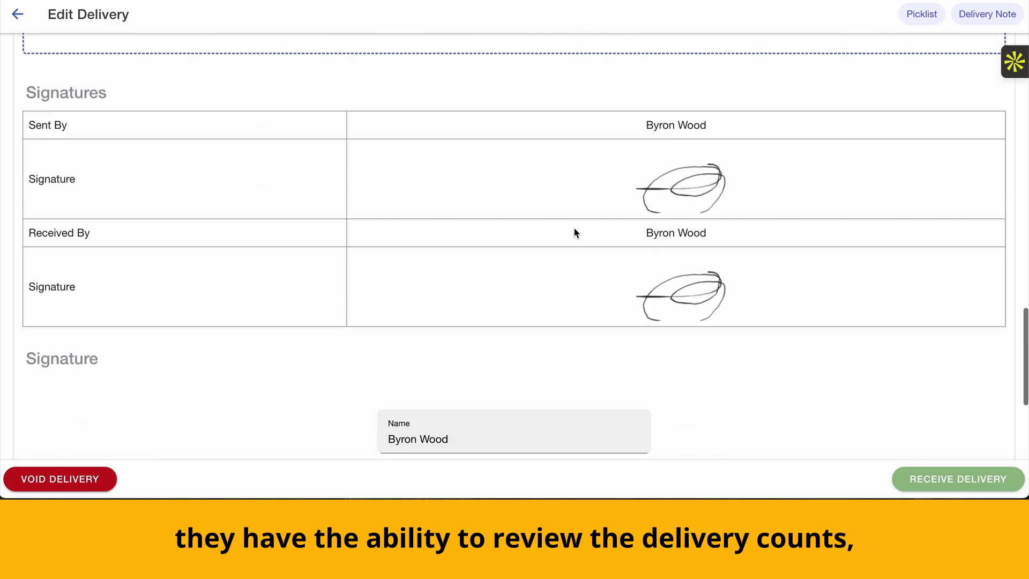
pyautogui.moveTo(444, 324)
pyautogui.mouseDown()
pyautogui.moveTo(606, 285)
pyautogui.moveTo(579, 302)
pyautogui.mouseUp()
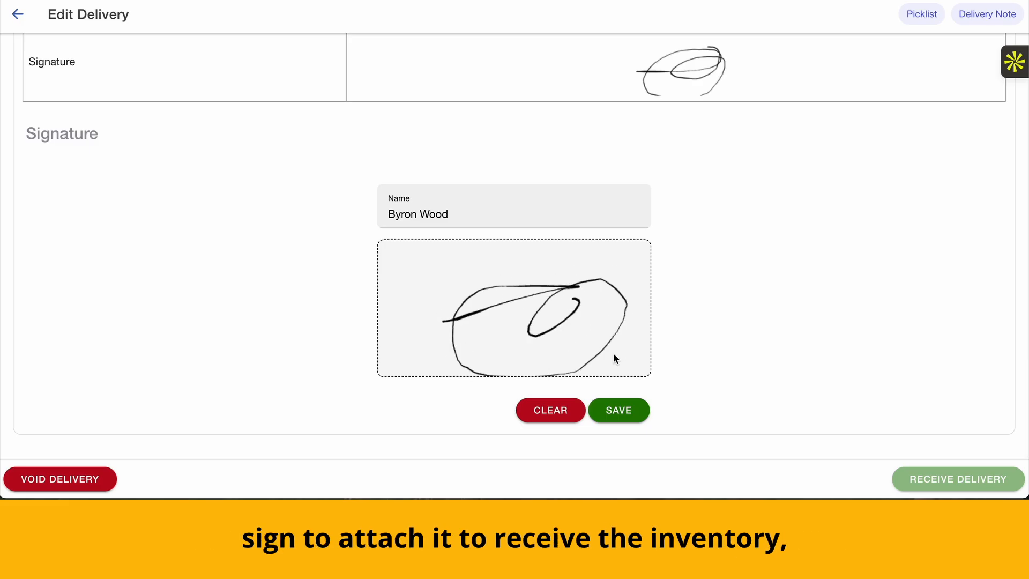
pyautogui.click(618, 410)
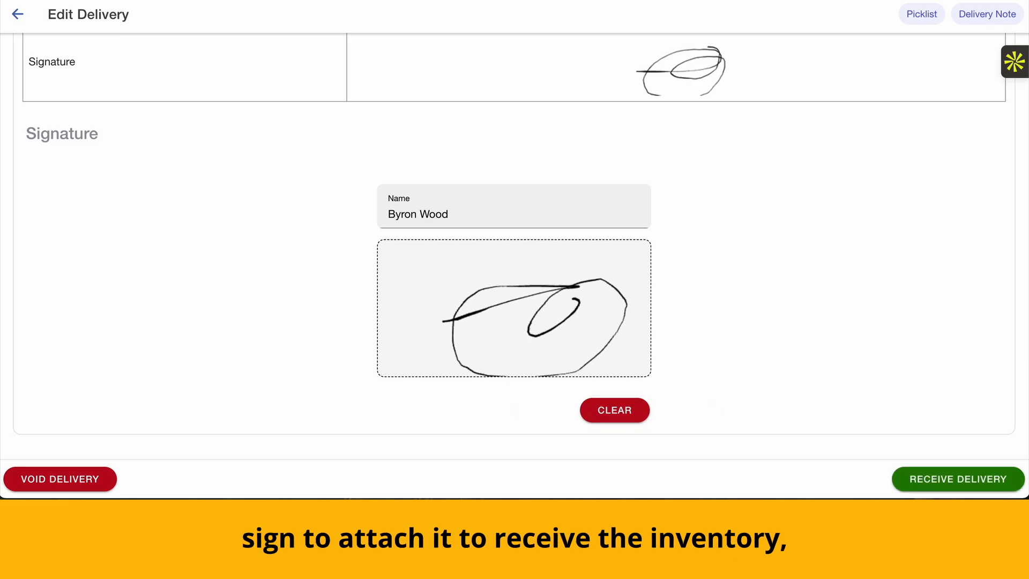
pyautogui.click(972, 482)
pyautogui.click(528, 288)
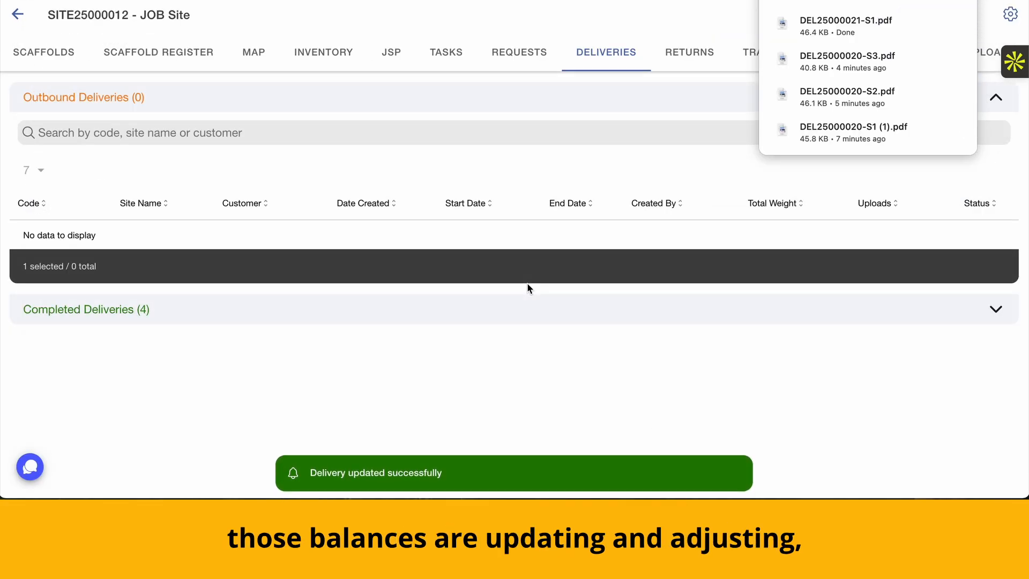
# Step: Return to the company inventory and open JOB Site's pending delivery to review its ordered, delivered and outstanding quantities
pyautogui.click(31, 24)
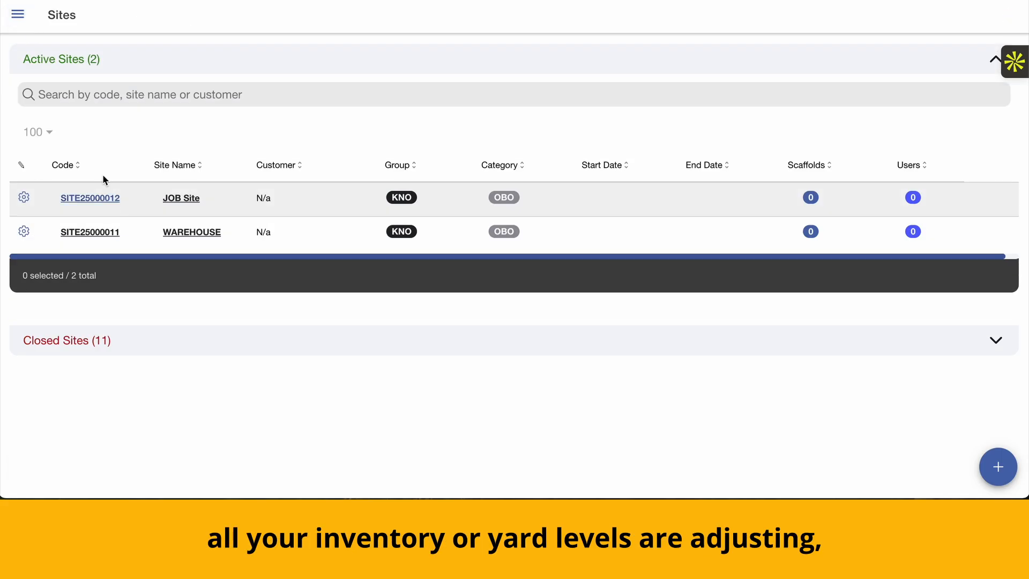
pyautogui.click(29, 9)
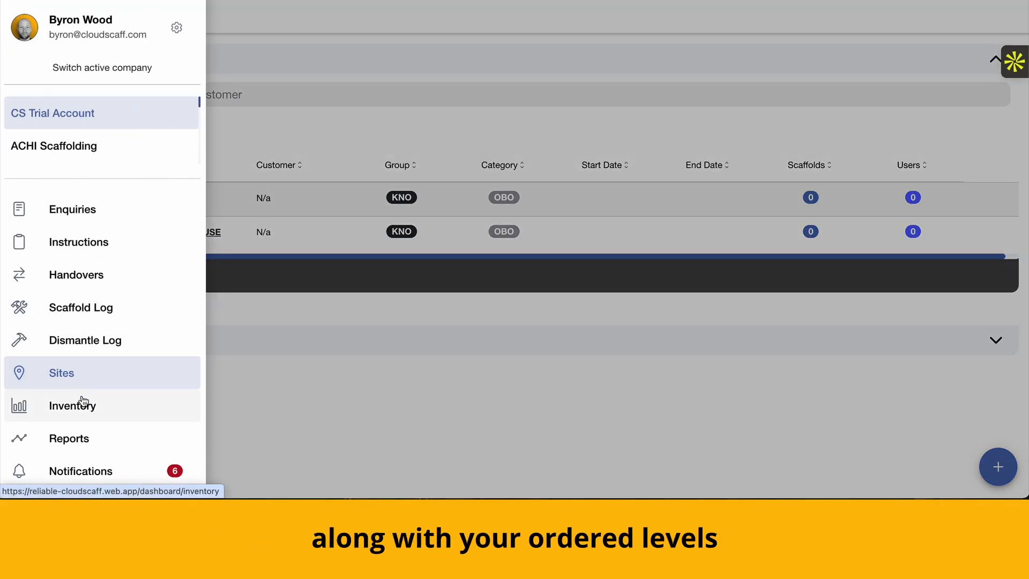
pyautogui.click(81, 403)
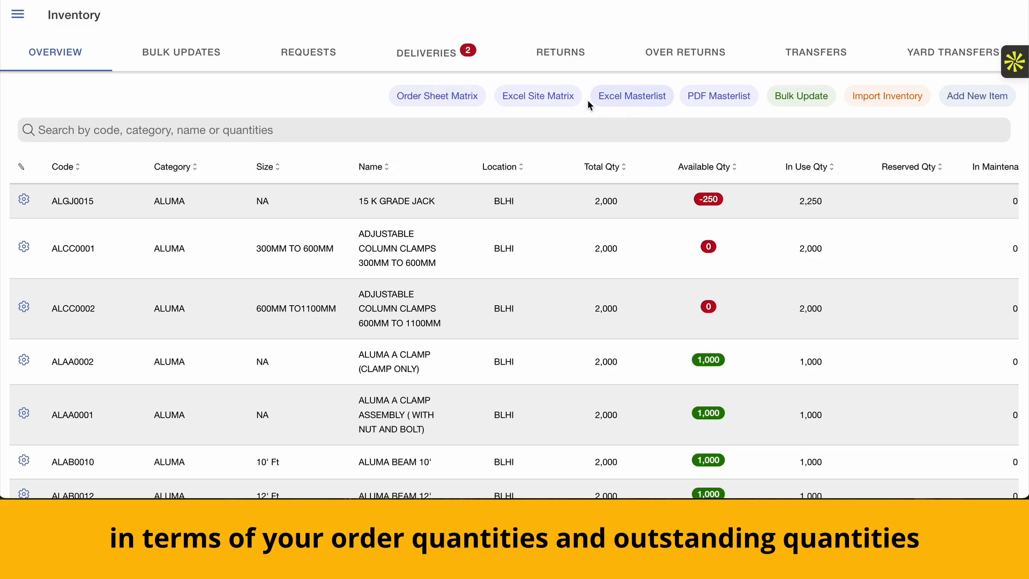
pyautogui.click(441, 59)
pyautogui.click(236, 239)
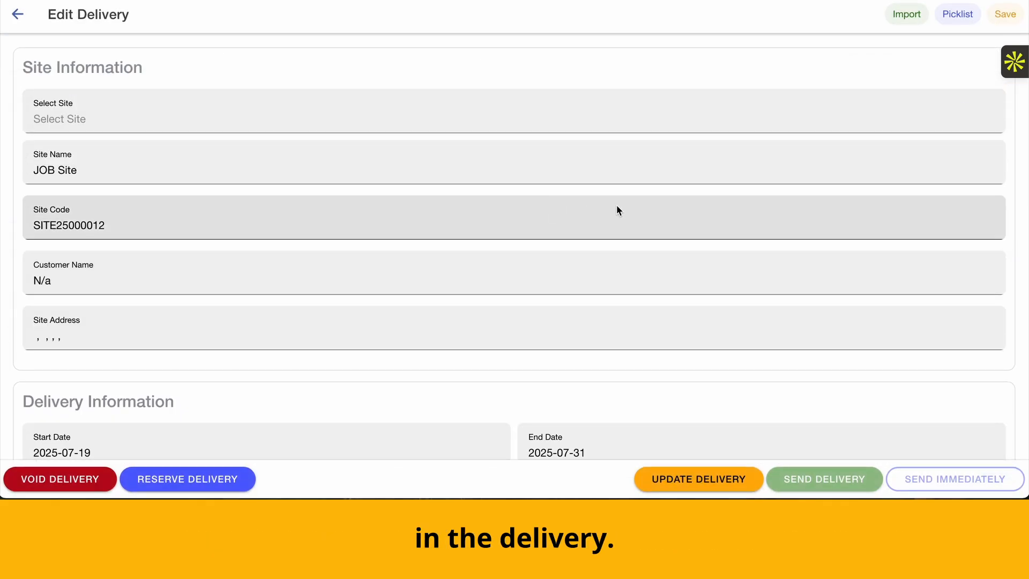
pyautogui.scroll(-10, 438, 213)
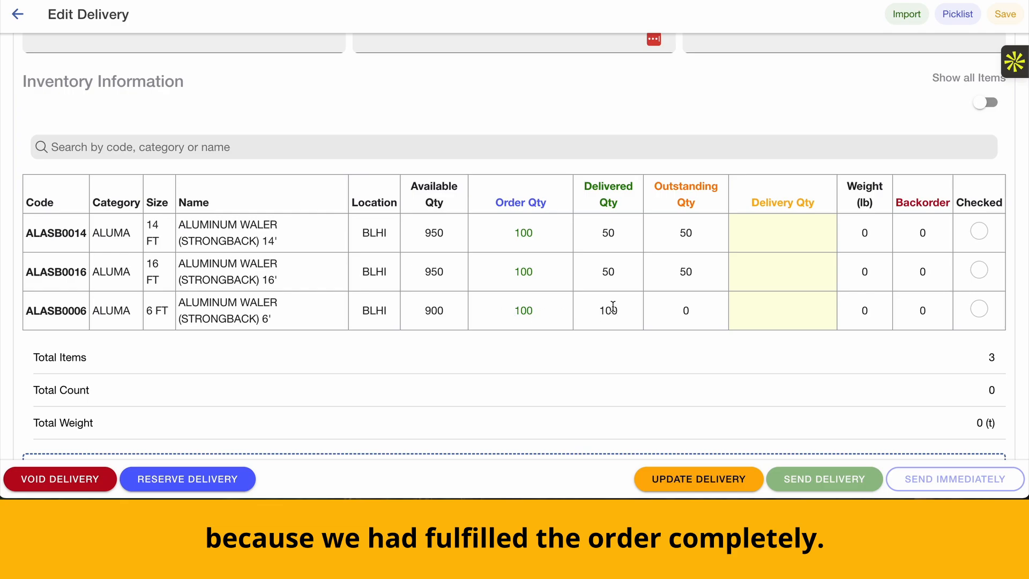
# Step: Set the delivery quantity to 50 for both the 14' and 16' aluminum walers in the remaining delivery
pyautogui.scroll(-1, 589, 320)
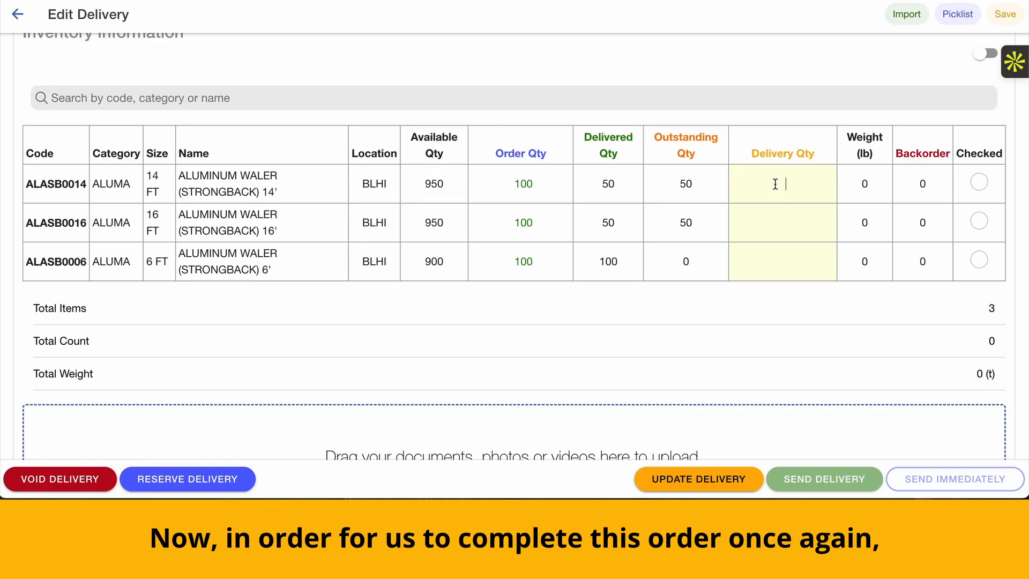
pyautogui.click(779, 216)
pyautogui.write('50')
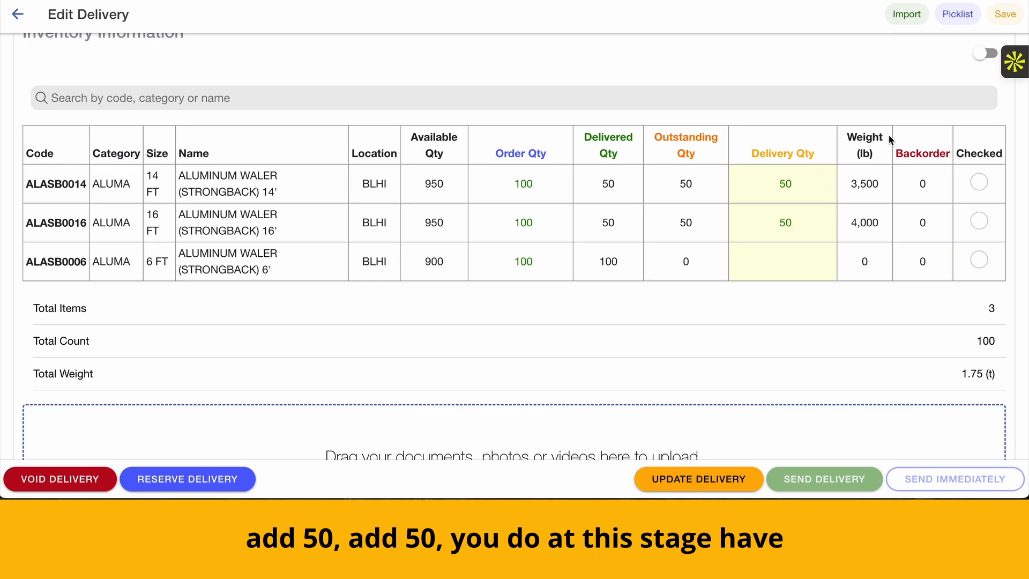
# Step: Show all inventory items, add ALUMA A CLAMP (CLAMP ONLY) with delivery and order quantities of 100, and return to the ordered items only
pyautogui.click(986, 54)
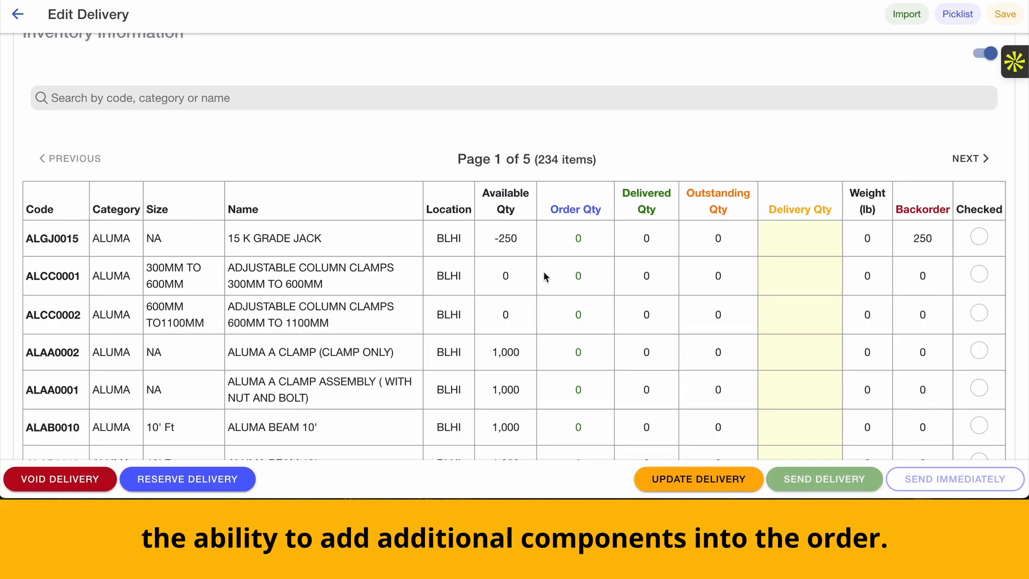
pyautogui.scroll(-2, 587, 365)
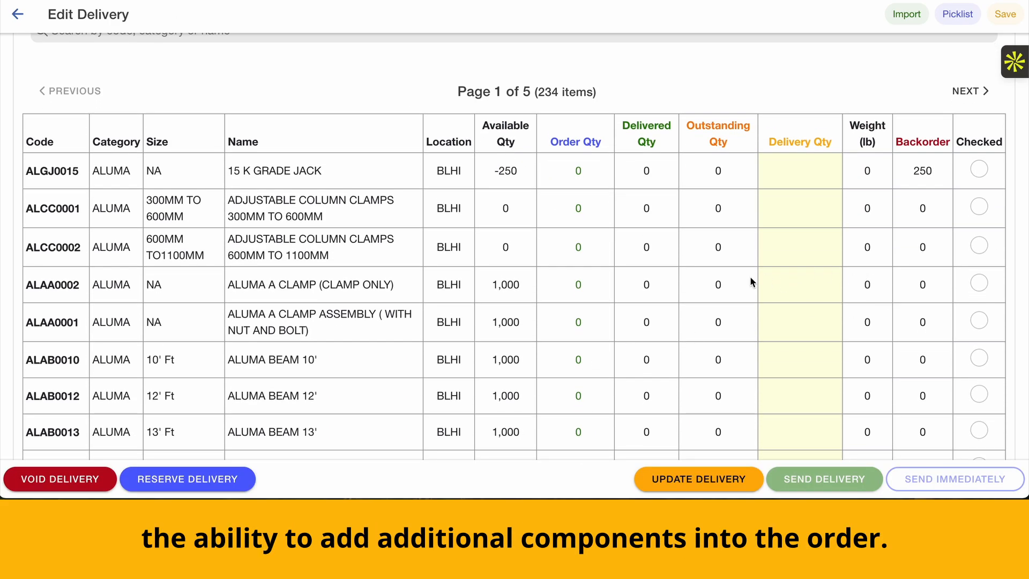
pyautogui.click(799, 281)
pyautogui.write('100')
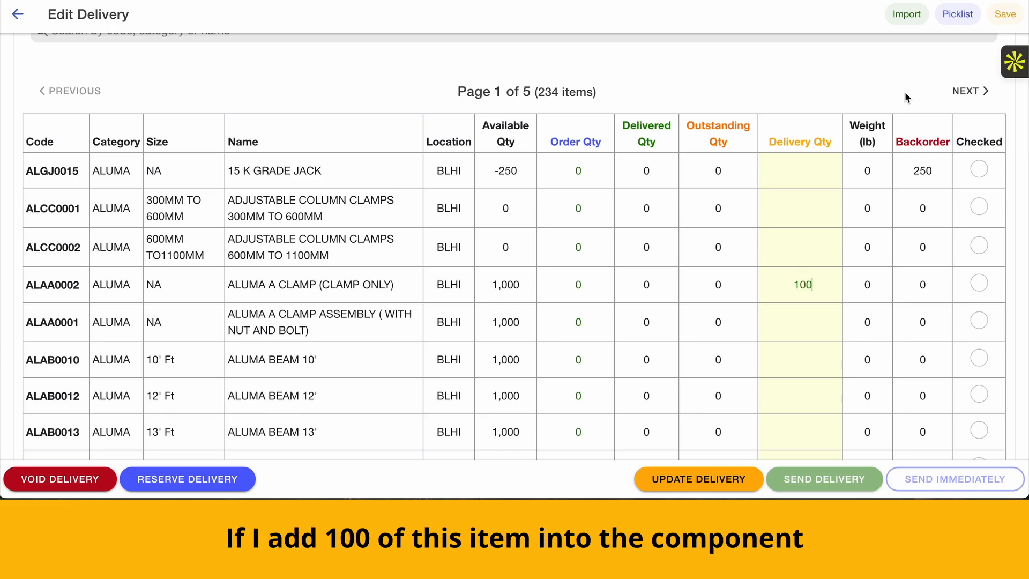
pyautogui.click(567, 294)
pyautogui.write('100')
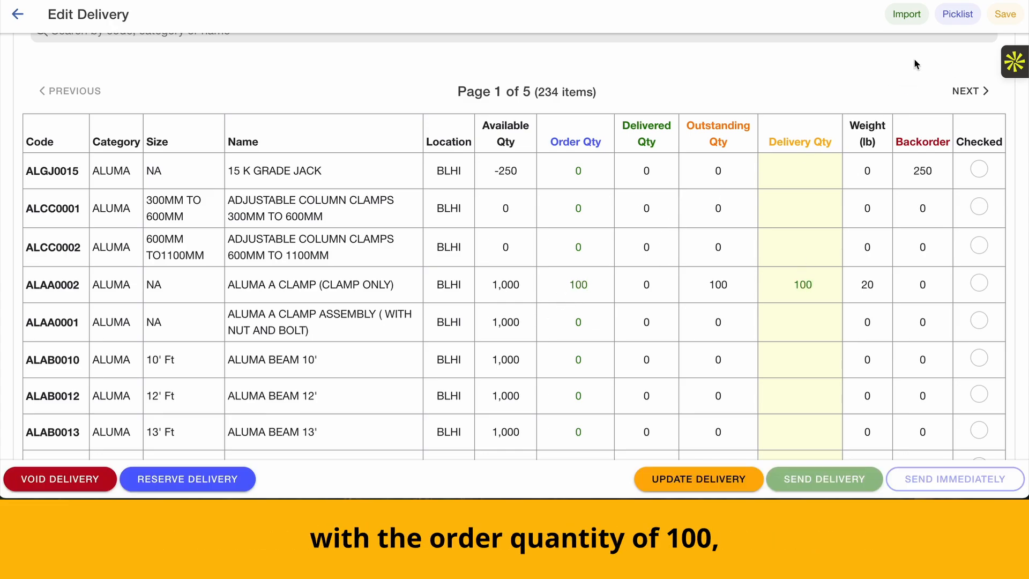
pyautogui.scroll(2, 916, 64)
pyautogui.click(986, 95)
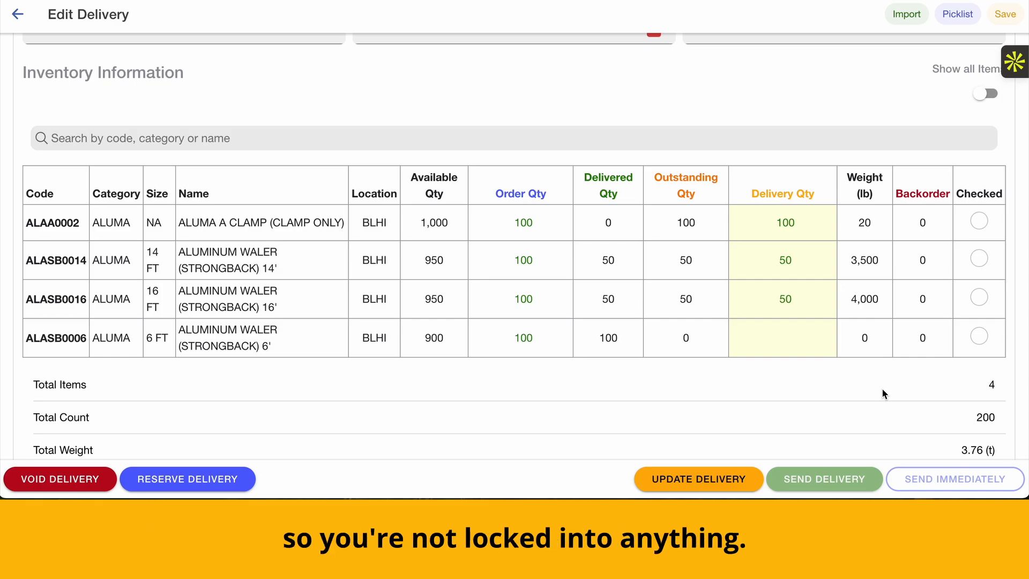
# Step: Draw a signature for the remaining waler and clamp delivery and save it
pyautogui.scroll(-3, 825, 313)
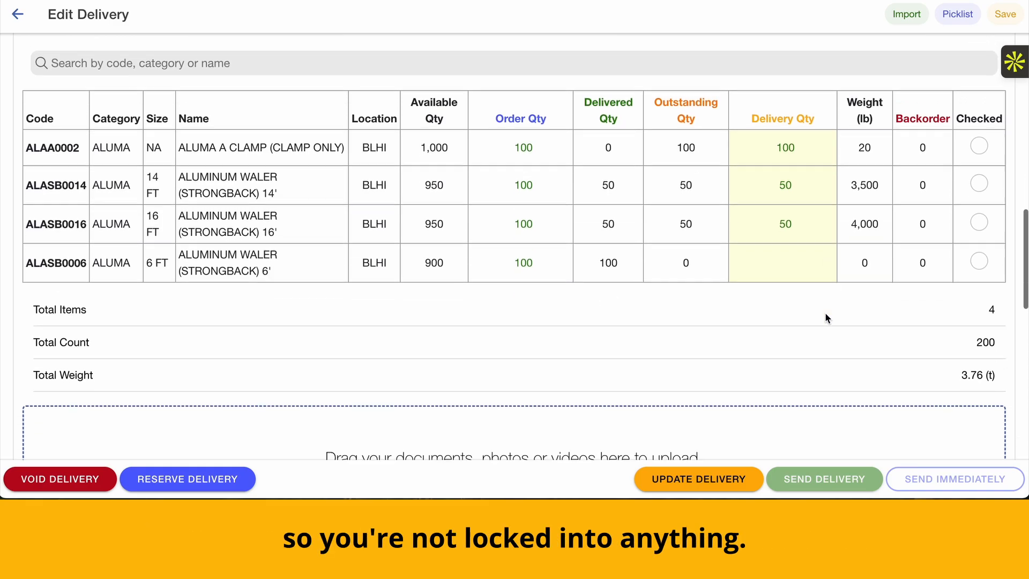
pyautogui.scroll(-6, 825, 318)
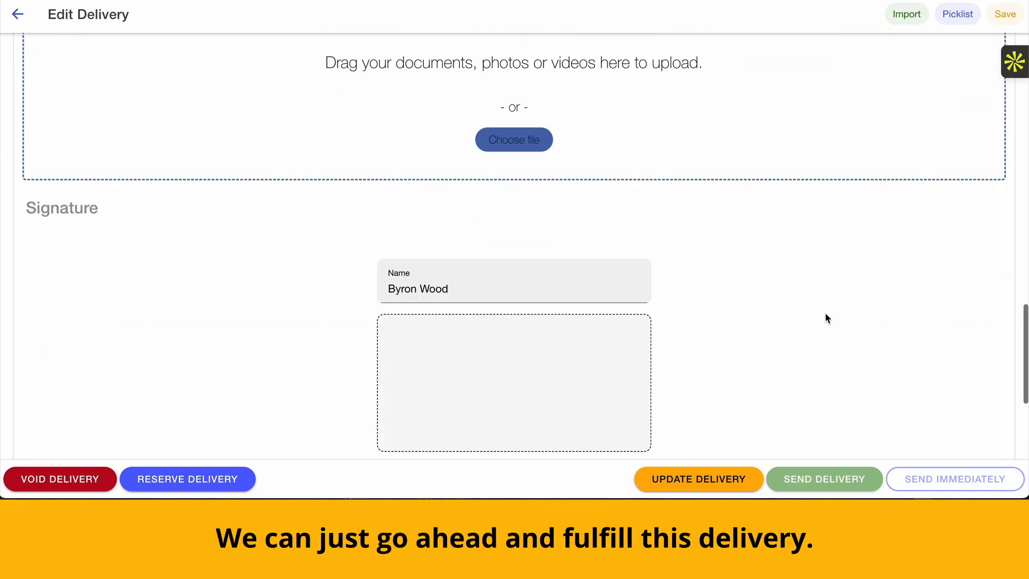
pyautogui.moveTo(501, 292); pyautogui.dragTo(406, 334)
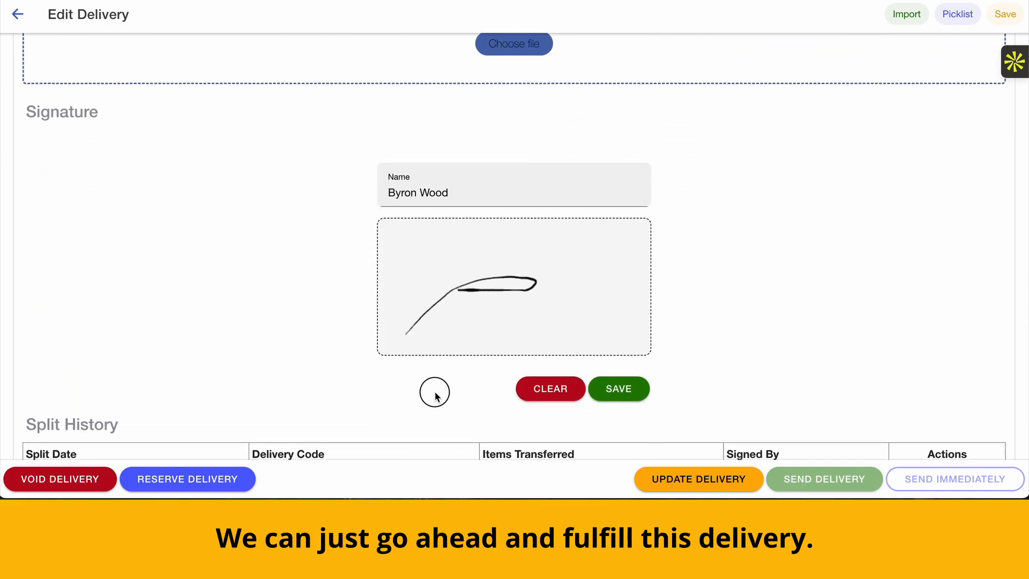
pyautogui.click(621, 387)
# Step: Send the signed waler and clamp delivery immediately as a split and confirm it
pyautogui.scroll(-2, 979, 264)
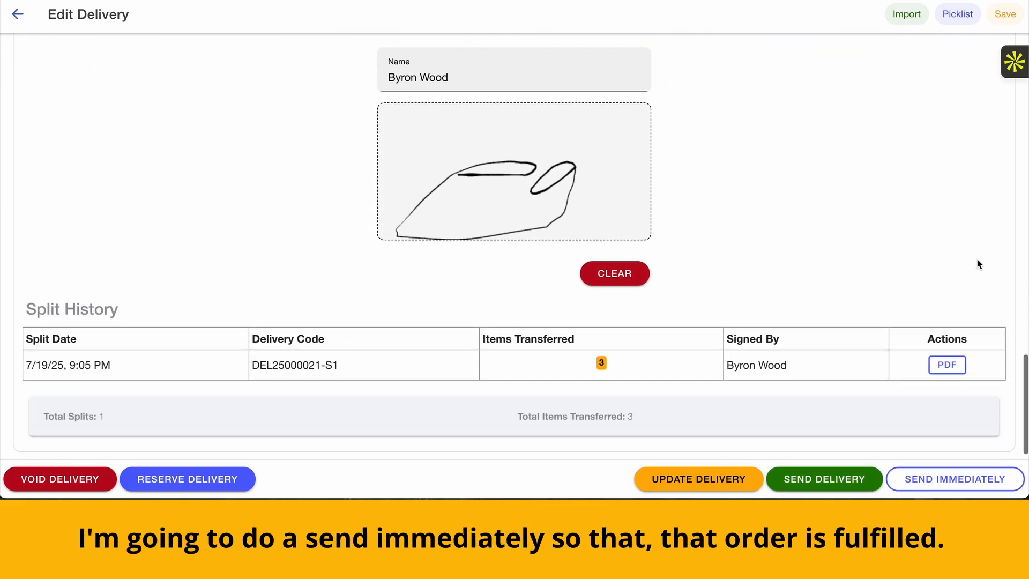
pyautogui.click(943, 482)
pyautogui.click(560, 292)
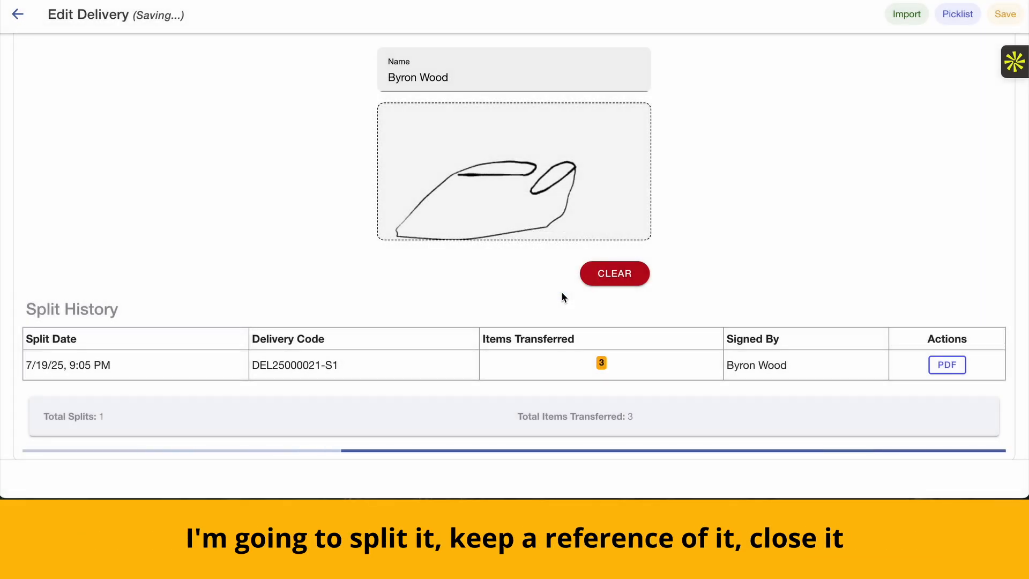